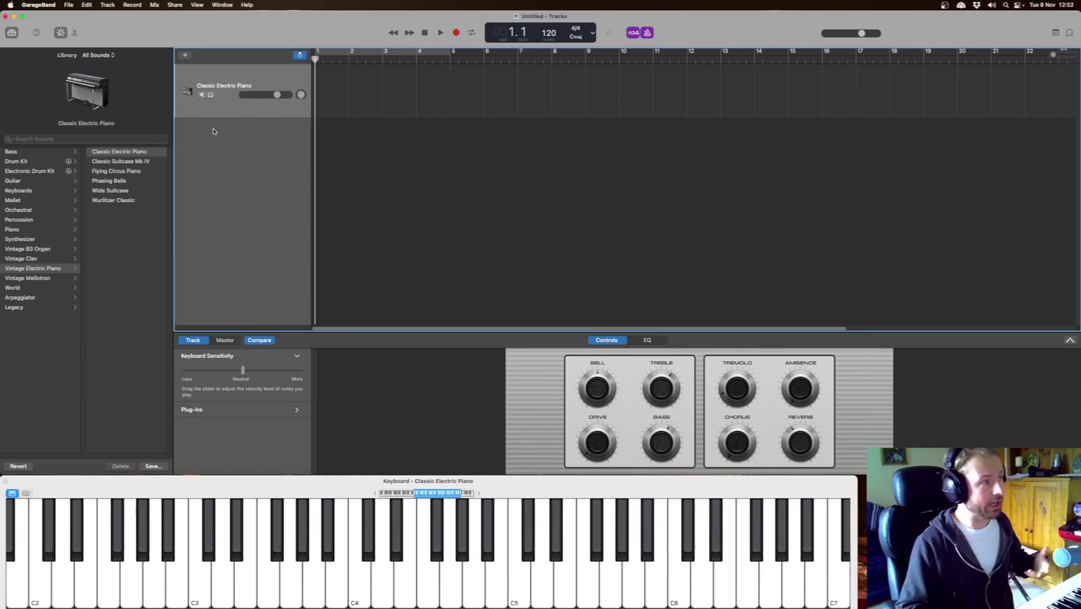
Add a Drummer track to the project and play the start of its drum region.
{"action": "left_click", "coordinate": [185, 56]}
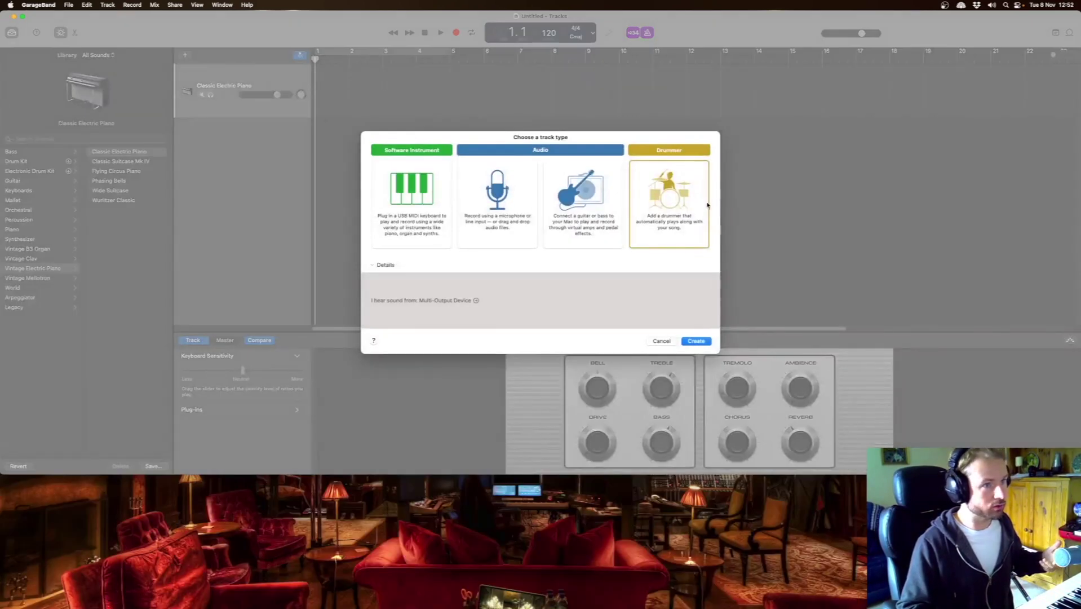
{"action": "left_click", "coordinate": [675, 204]}
{"action": "key", "text": "Return"}
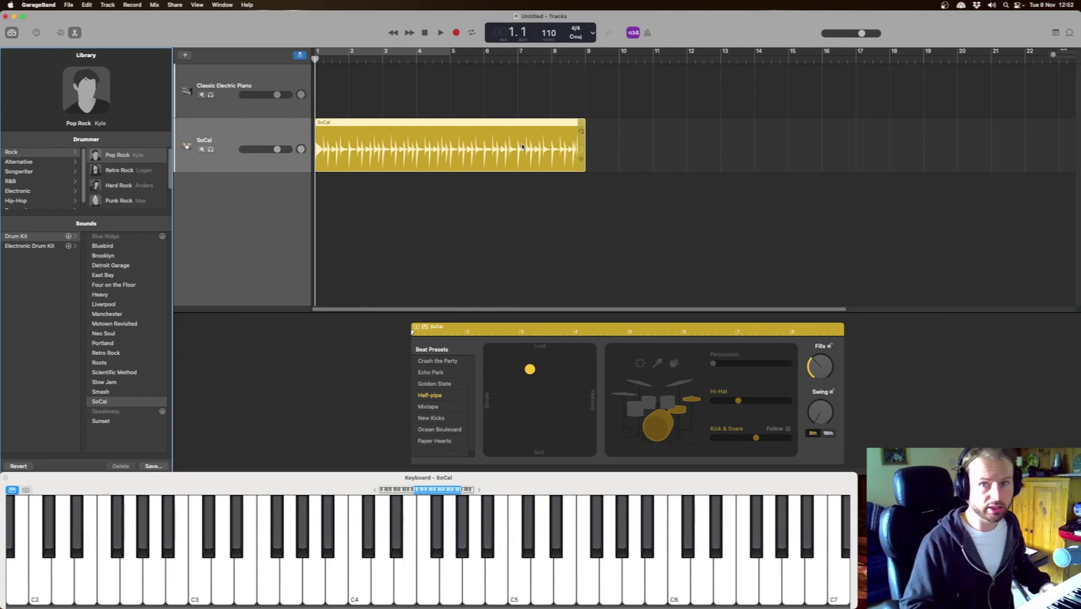
{"action": "key", "text": "space"}
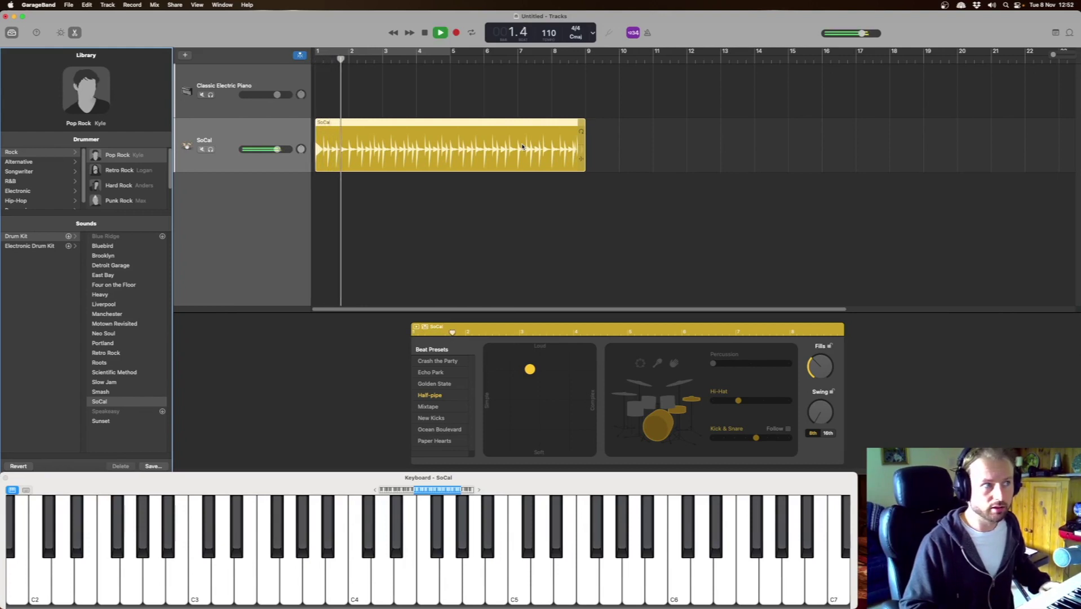
{"action": "key", "text": "space"}
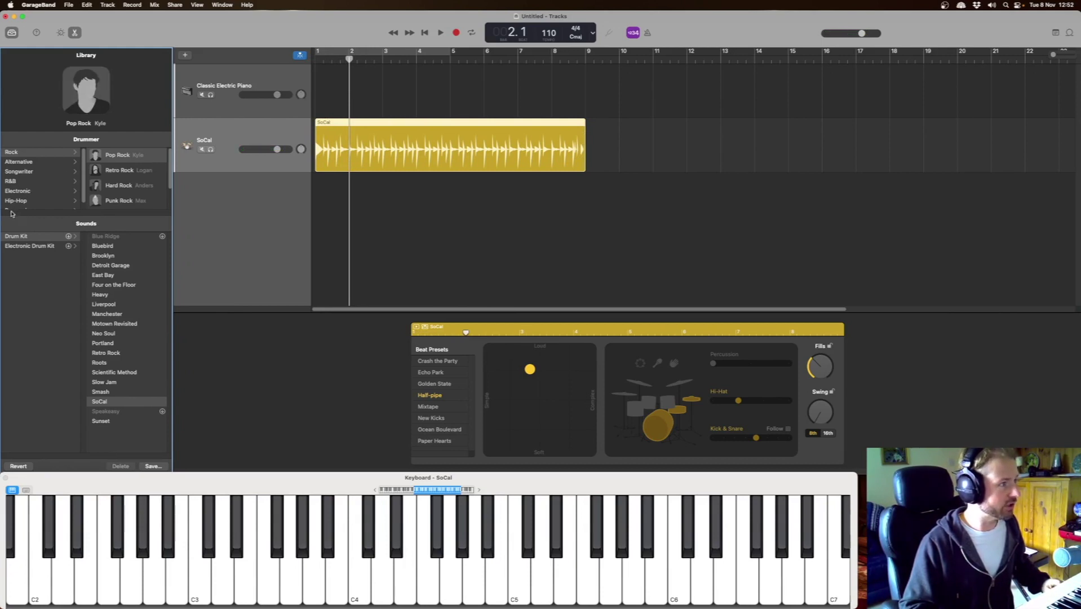
Switch the drum track to the Electronic drummer Big Room EDM and listen to the new beat.
{"action": "left_click", "coordinate": [24, 192]}
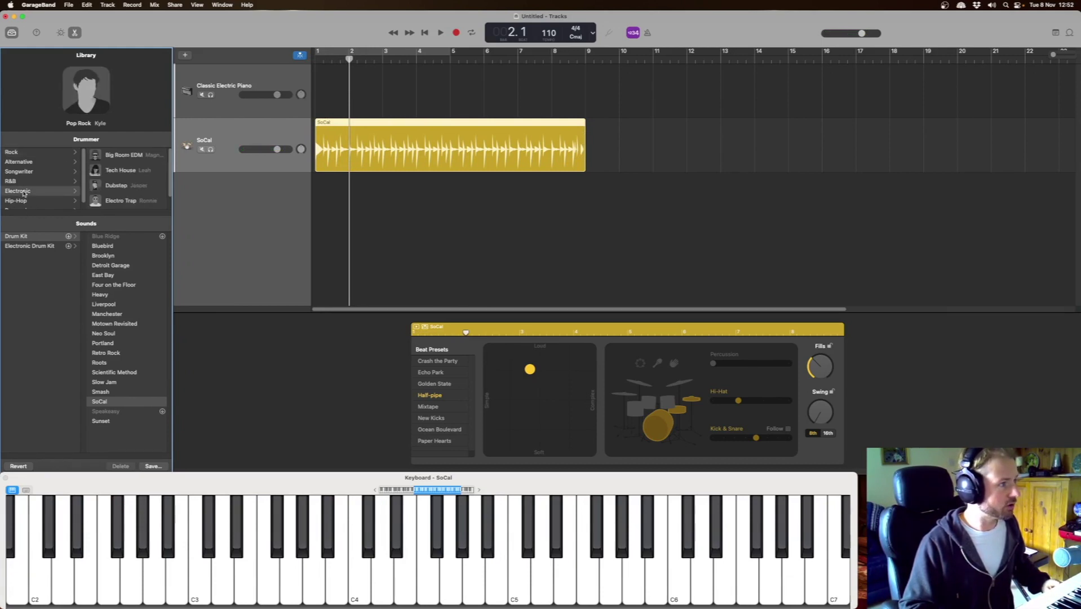
{"action": "left_click", "coordinate": [148, 159]}
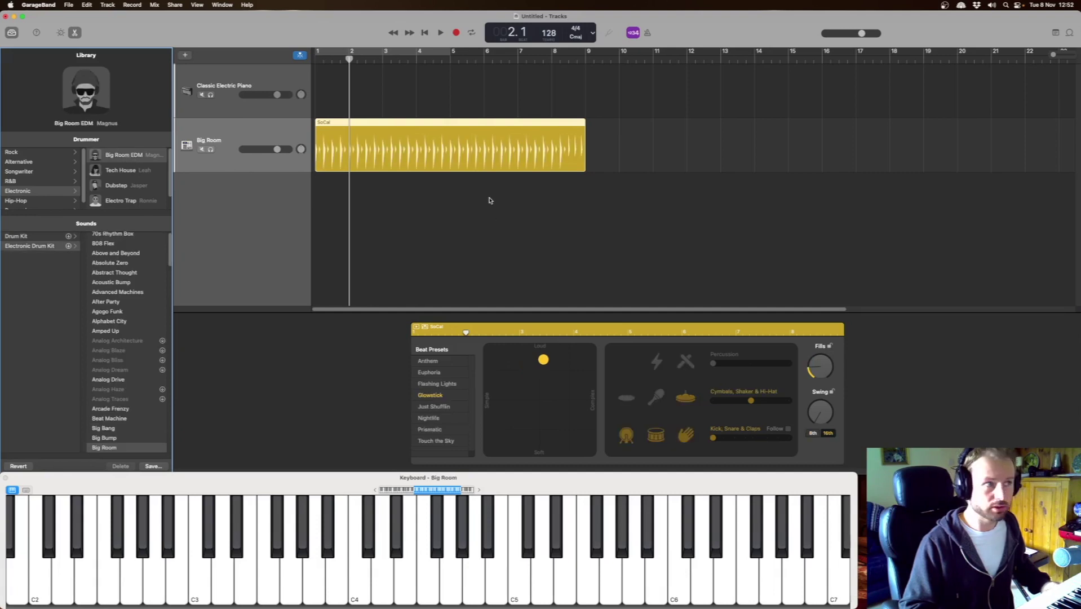
{"action": "key", "text": "space"}
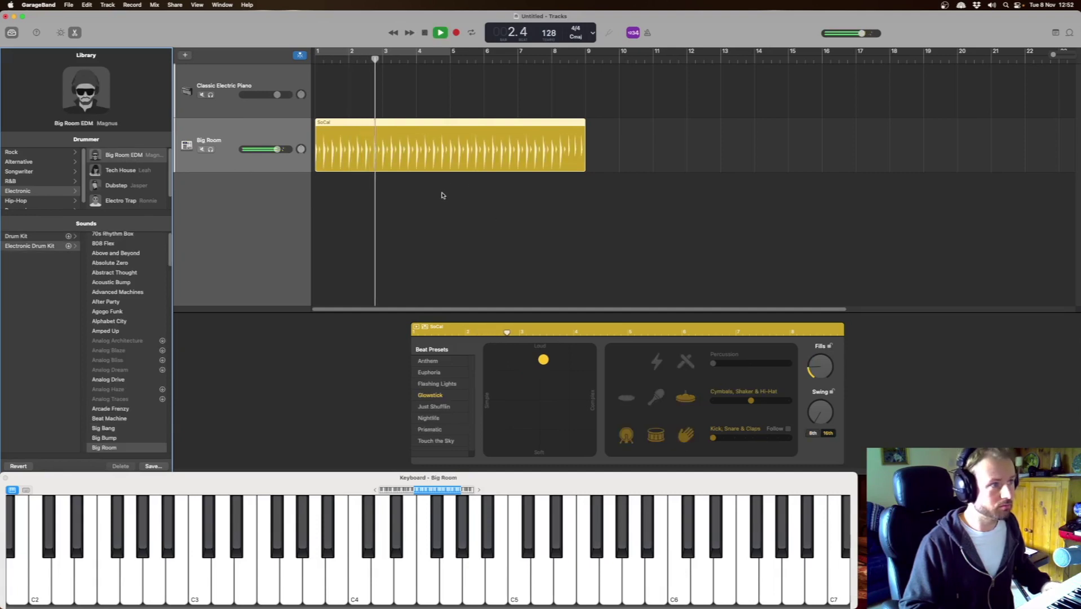
{"action": "key", "text": "space"}
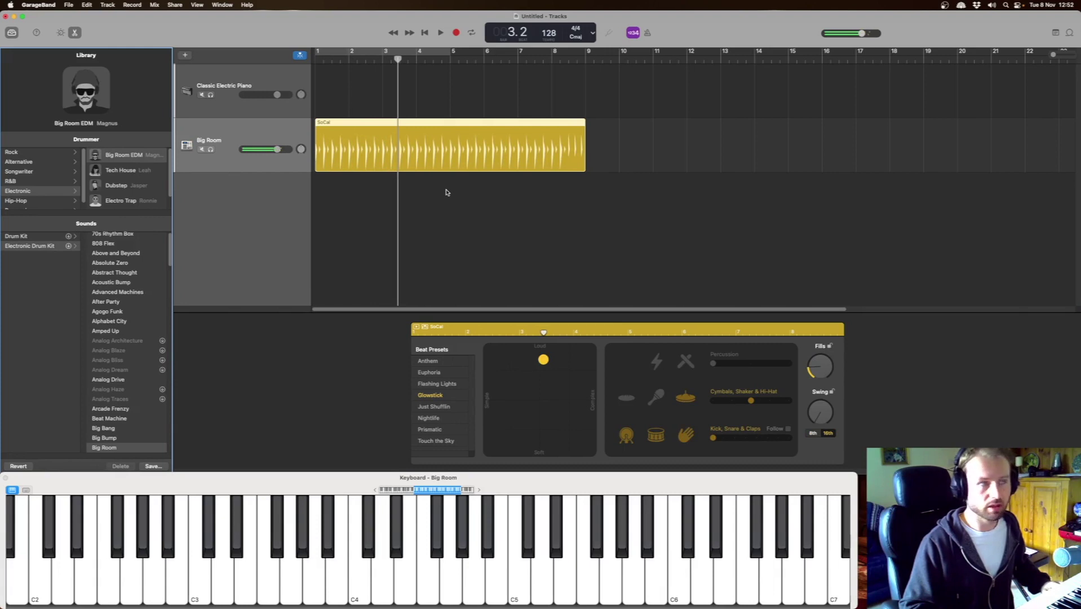
Turn on a cycle range spanning bars 1 to 9 over the drum region and play it from the start.
{"action": "left_click", "coordinate": [332, 54]}
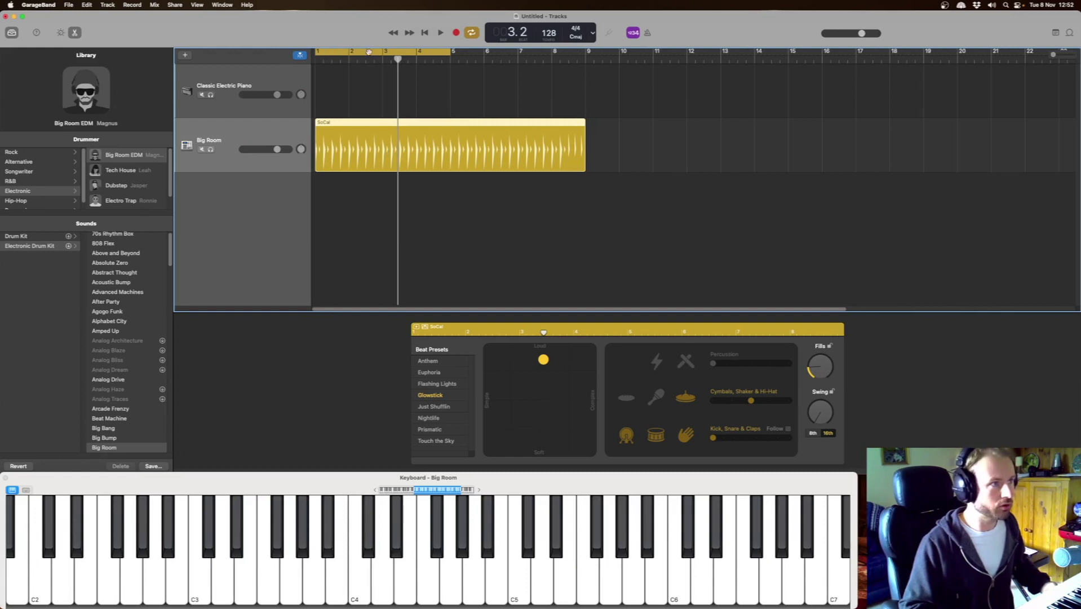
{"action": "left_click_drag", "start_coordinate": [453, 52], "coordinate": [586, 57]}
{"action": "key", "text": "space"}
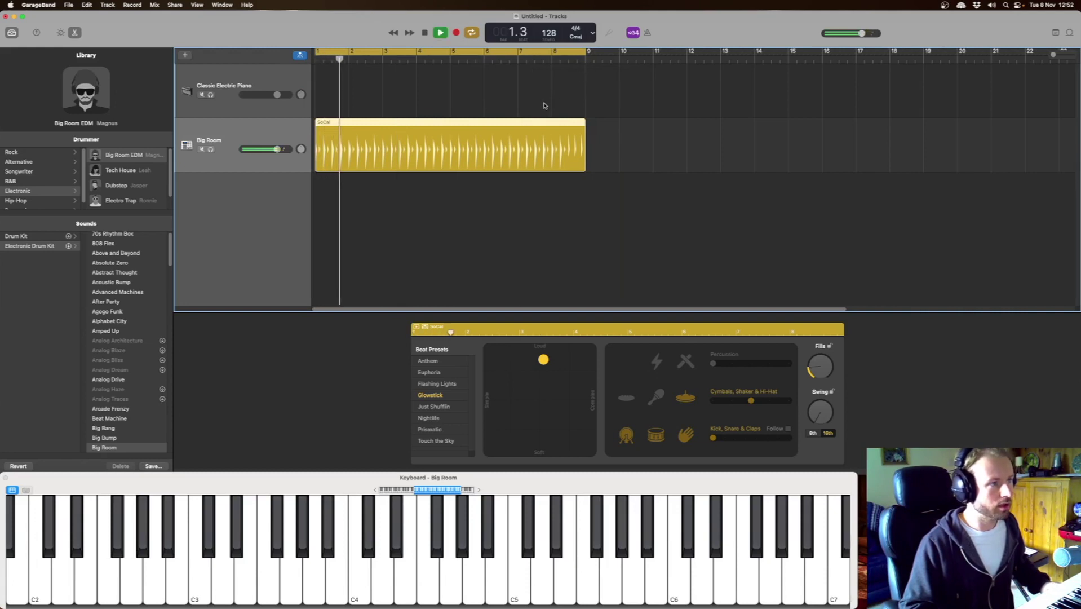
{"action": "key", "text": "space"}
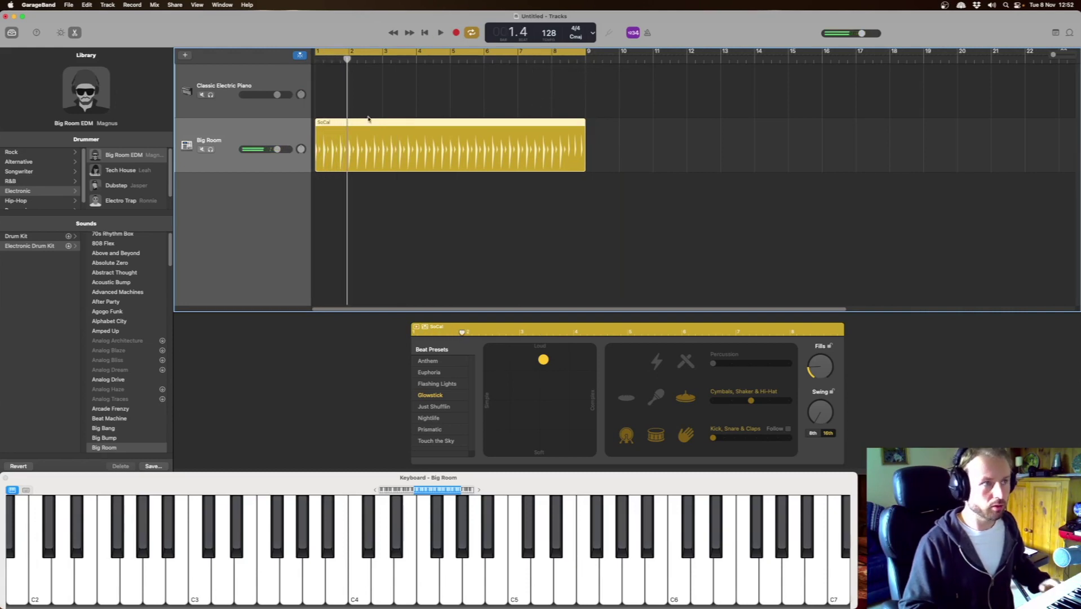
Replace the Classic Electric Piano track's sound with Modern Synth Bass from the Synthesizer EDM Bass sounds, auditioning Gravity, Liquid Gold and Massive Wah Bass first.
{"action": "left_click", "coordinate": [266, 93]}
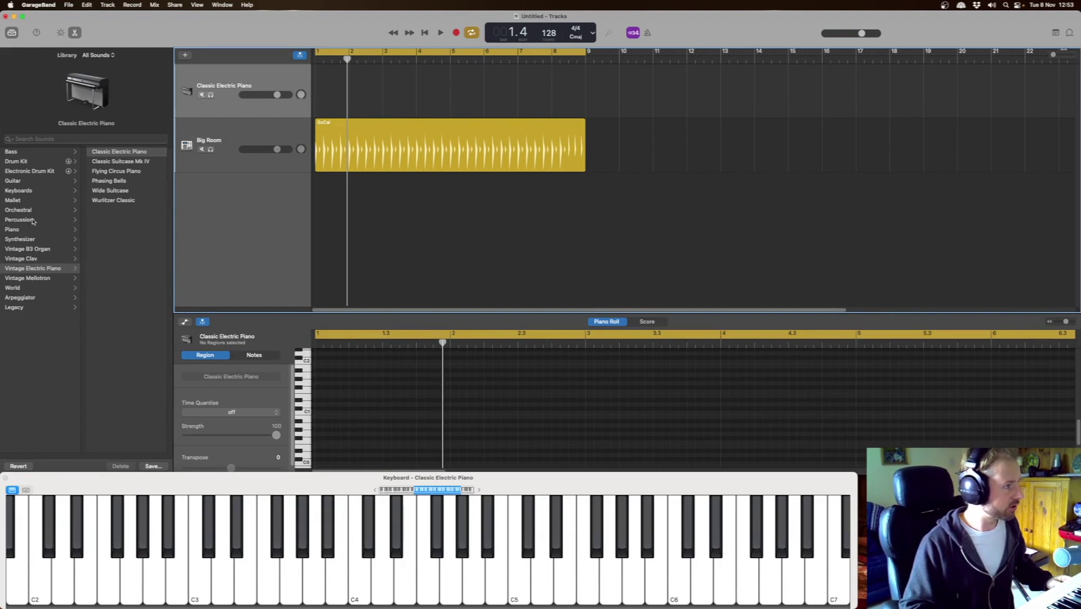
{"action": "left_click", "coordinate": [25, 154]}
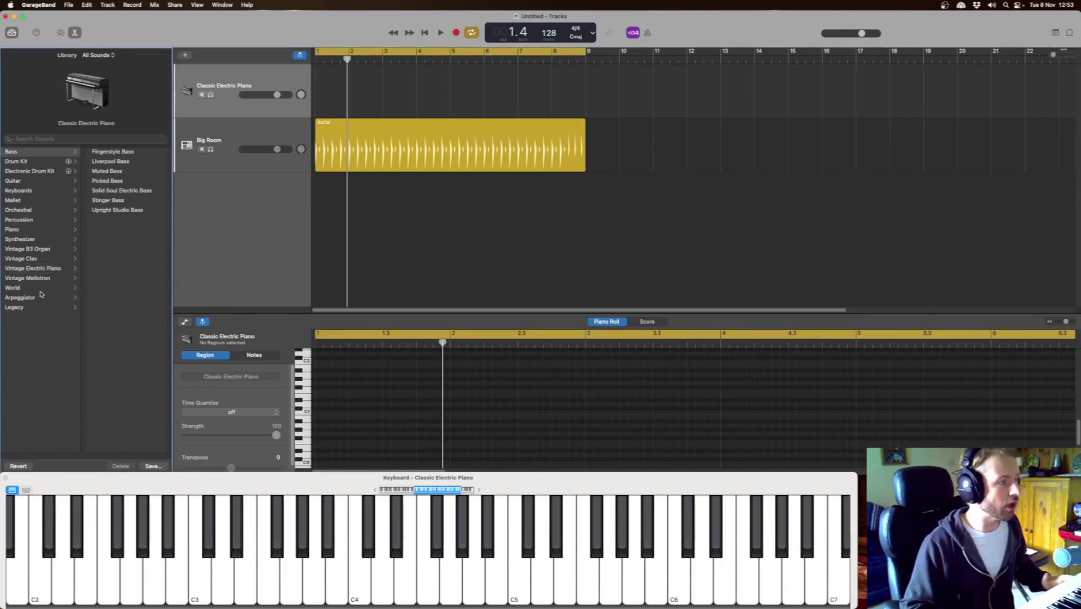
{"action": "left_click", "coordinate": [27, 240]}
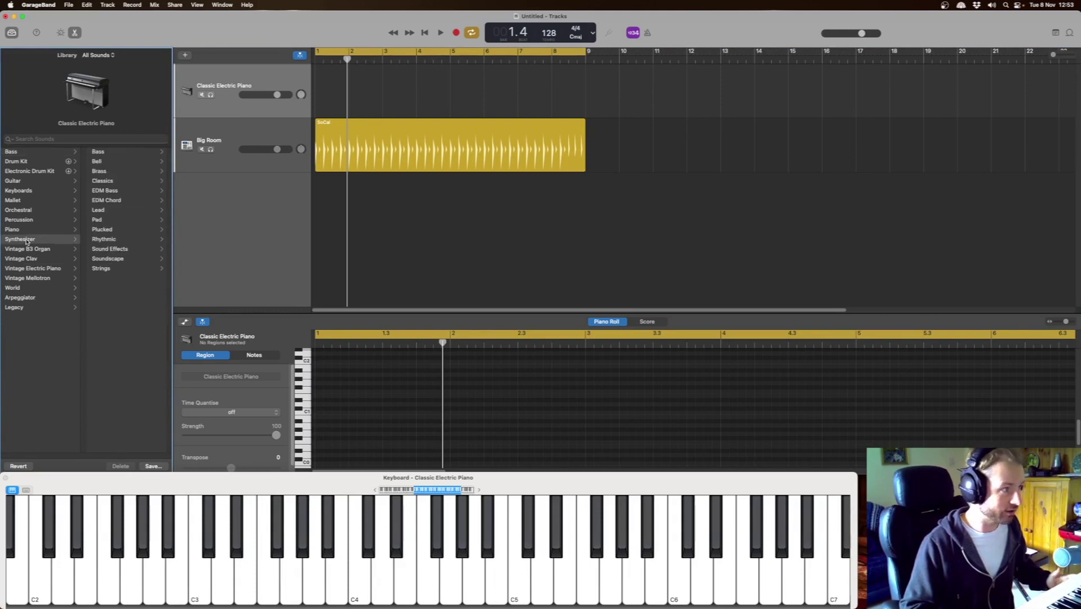
{"action": "left_click", "coordinate": [122, 190]}
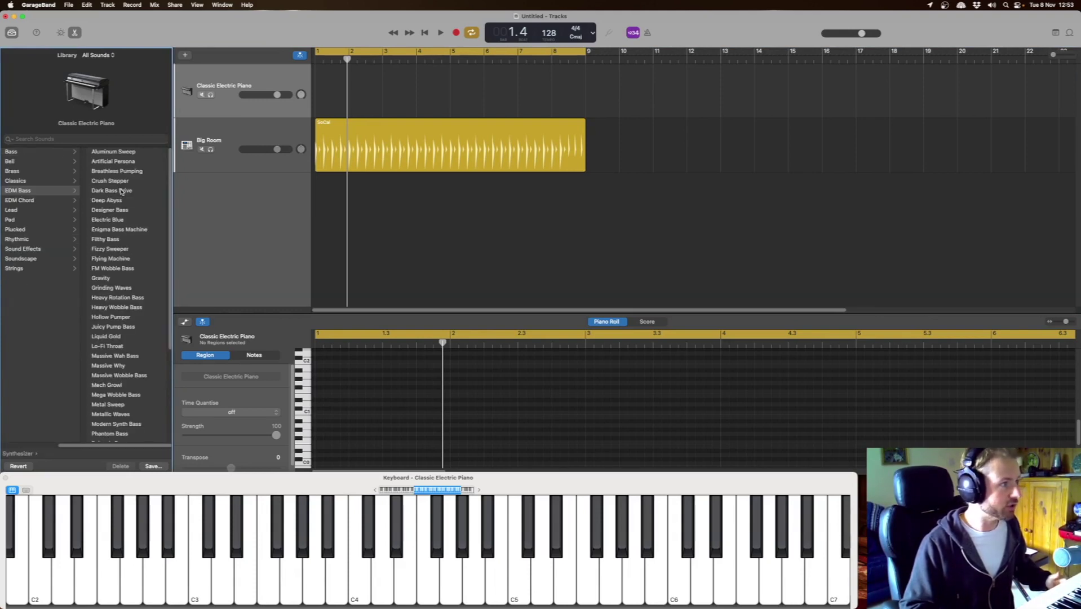
{"action": "left_click", "coordinate": [127, 278]}
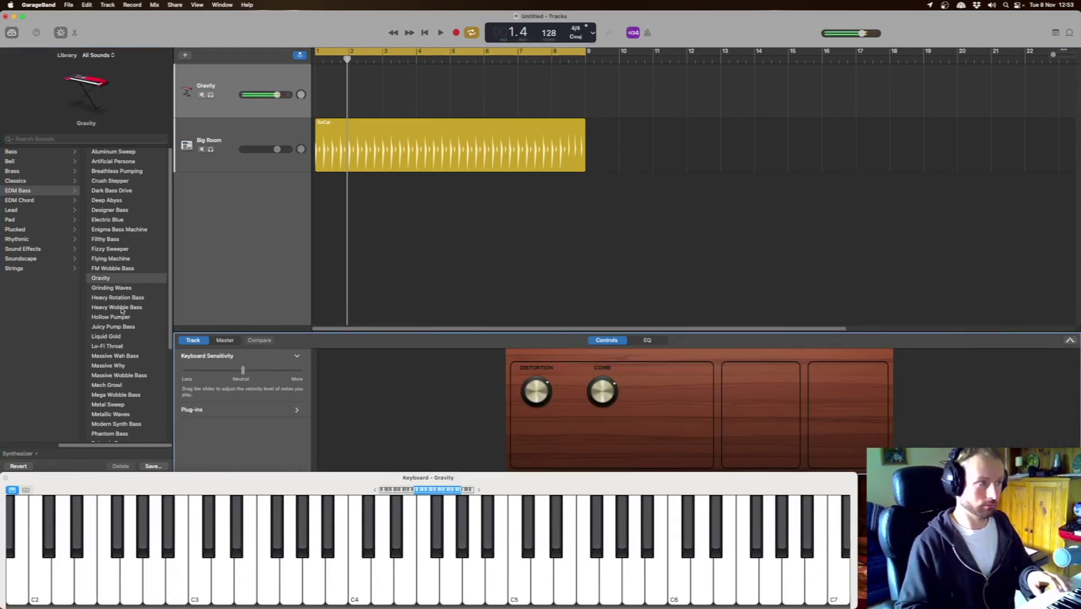
{"action": "left_click", "coordinate": [125, 336]}
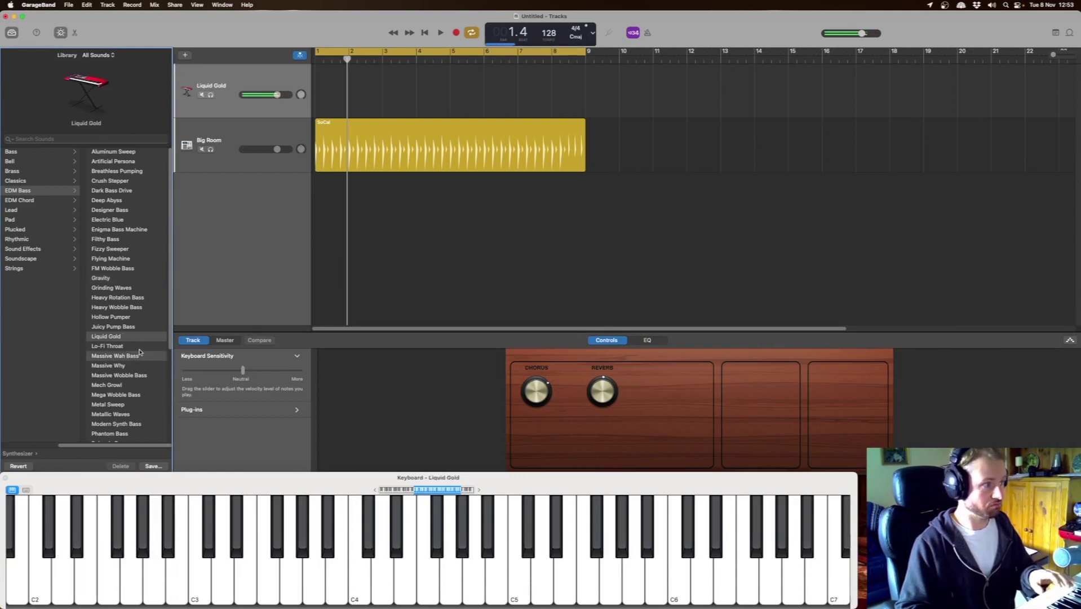
{"action": "left_click", "coordinate": [129, 356]}
{"action": "left_click", "coordinate": [137, 376]}
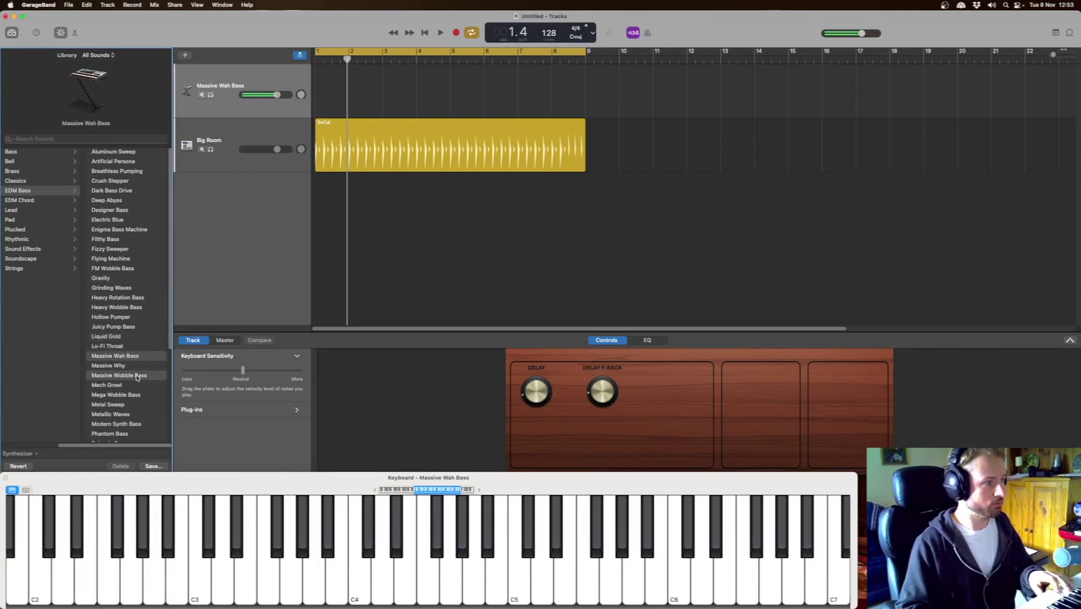
{"action": "left_click", "coordinate": [129, 406]}
{"action": "left_click", "coordinate": [136, 423]}
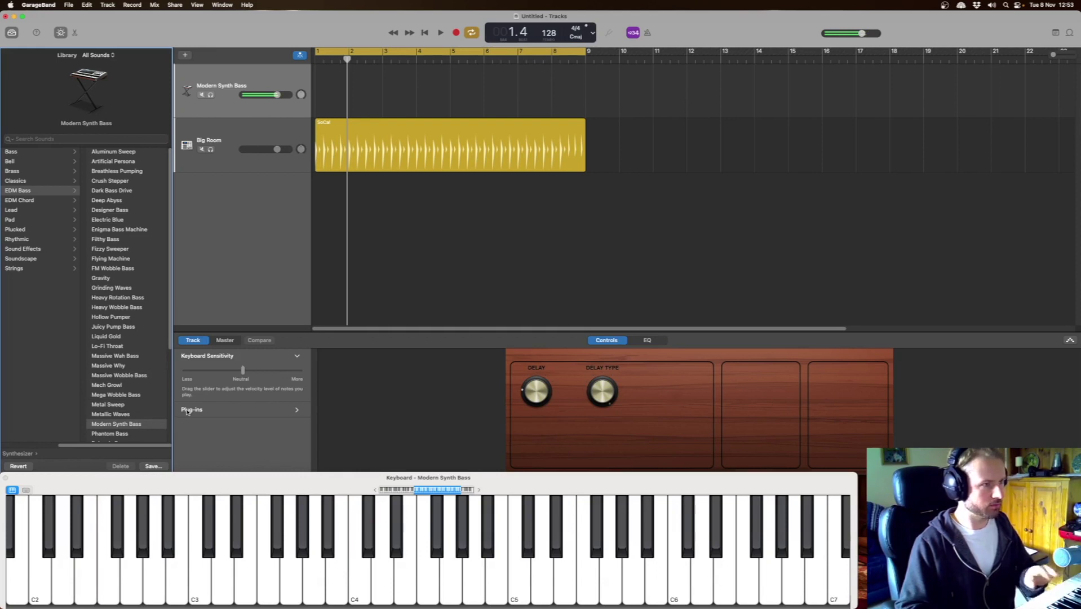
Rehearse and record a bass line on the Modern Synth Bass track over the drums, trimming its region to end at bar 5.
{"action": "key", "text": "space"}
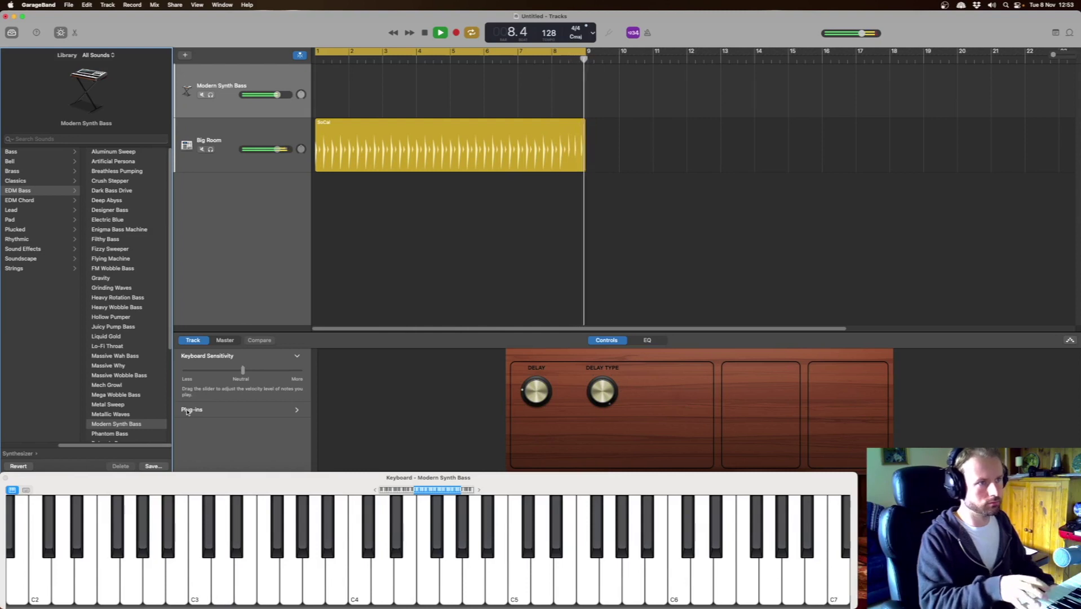
{"action": "key", "text": "space"}
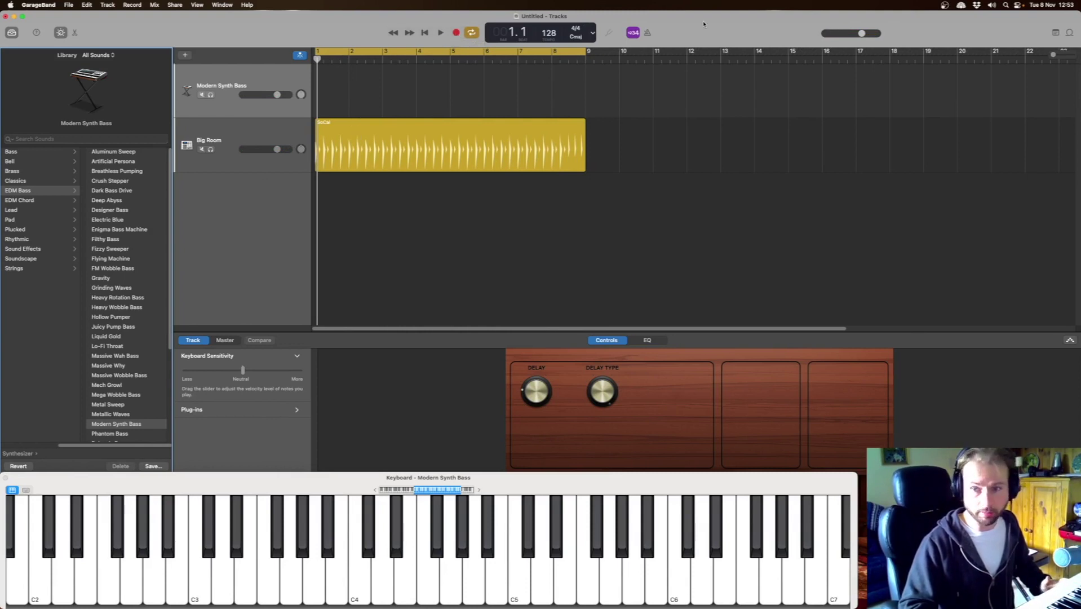
{"action": "left_click", "coordinate": [455, 33]}
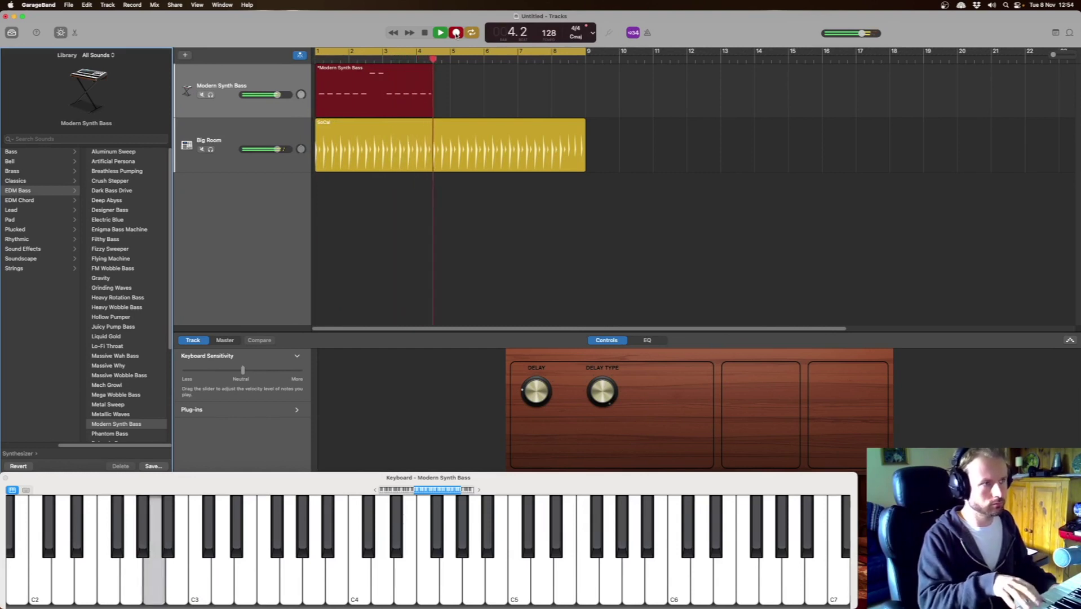
{"action": "left_click", "coordinate": [456, 33]}
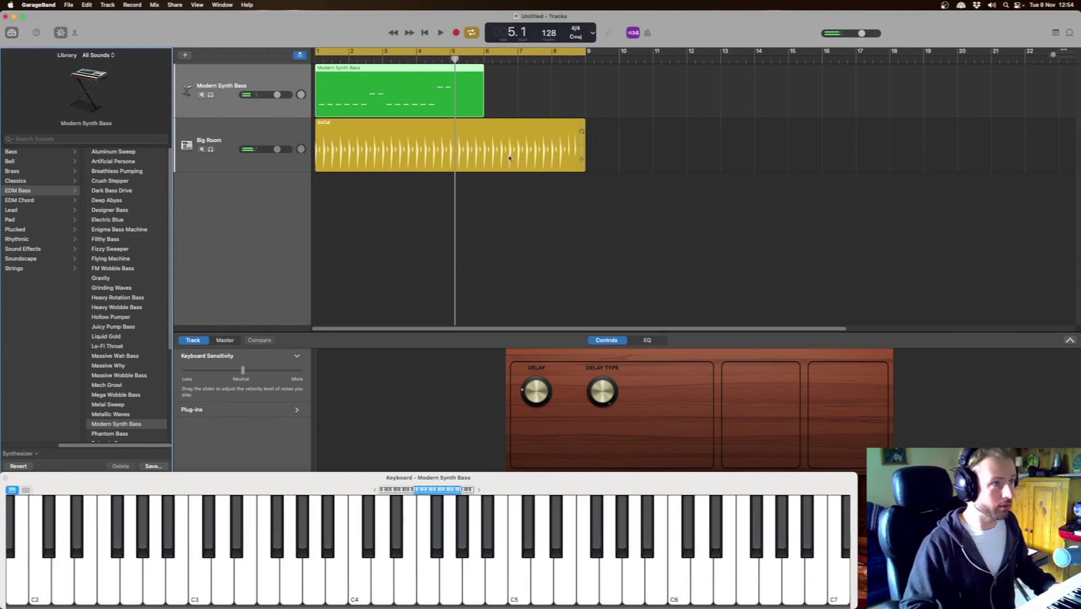
{"action": "left_click_drag", "start_coordinate": [482, 111], "coordinate": [450, 115]}
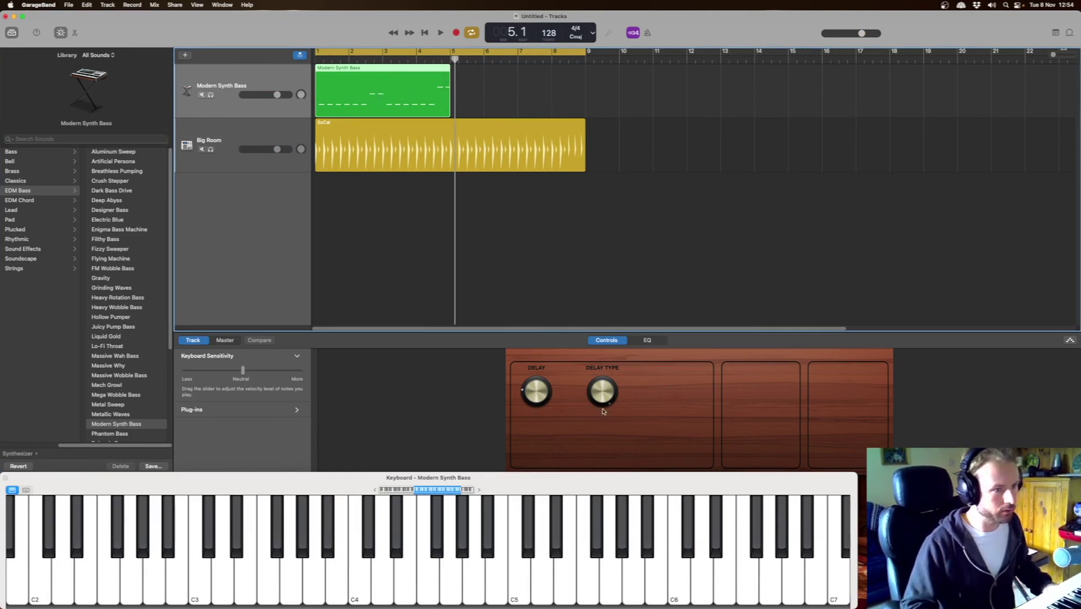
Turn down the Delay on the Modern Synth Bass track and play the bass and drums from the beginning.
{"action": "left_click_drag", "start_coordinate": [538, 390], "coordinate": [536, 412]}
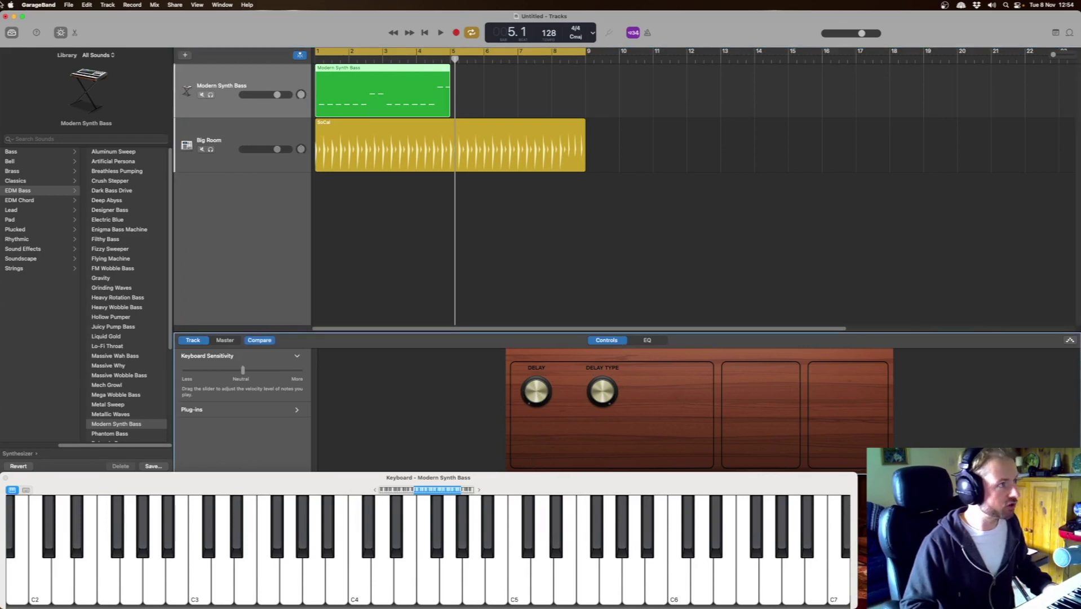
{"action": "left_click", "coordinate": [61, 33]}
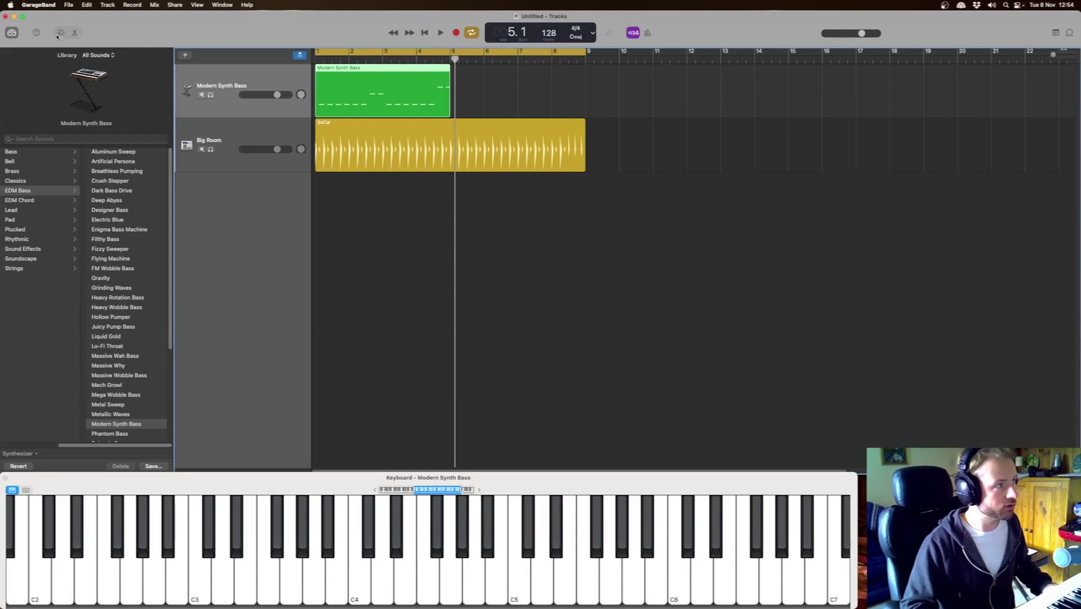
{"action": "left_click", "coordinate": [60, 34]}
{"action": "key", "text": "Return"}
{"action": "key", "text": "space"}
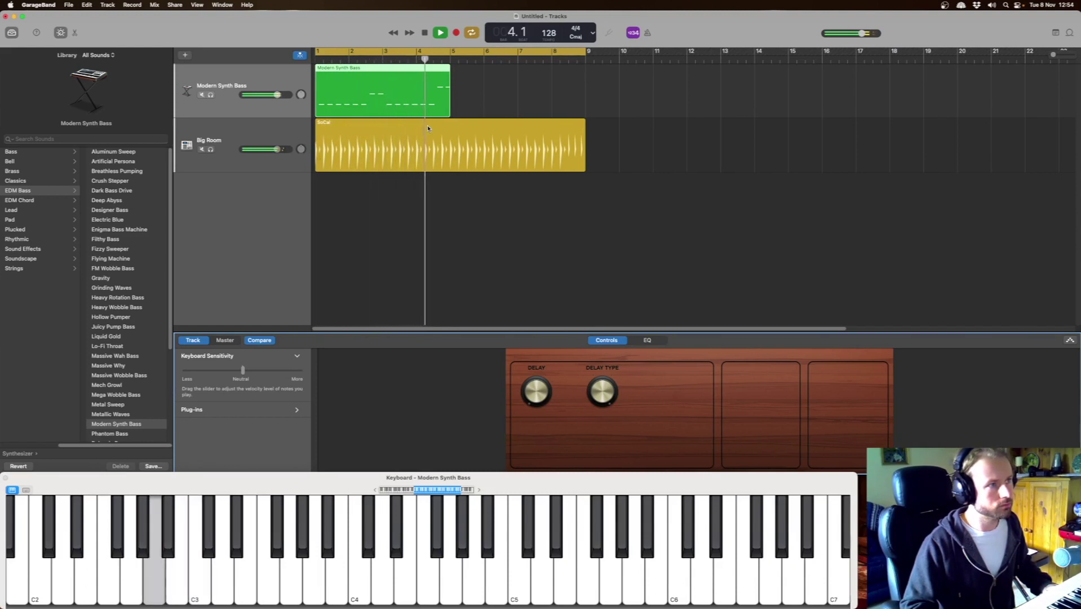
{"action": "key", "text": "space"}
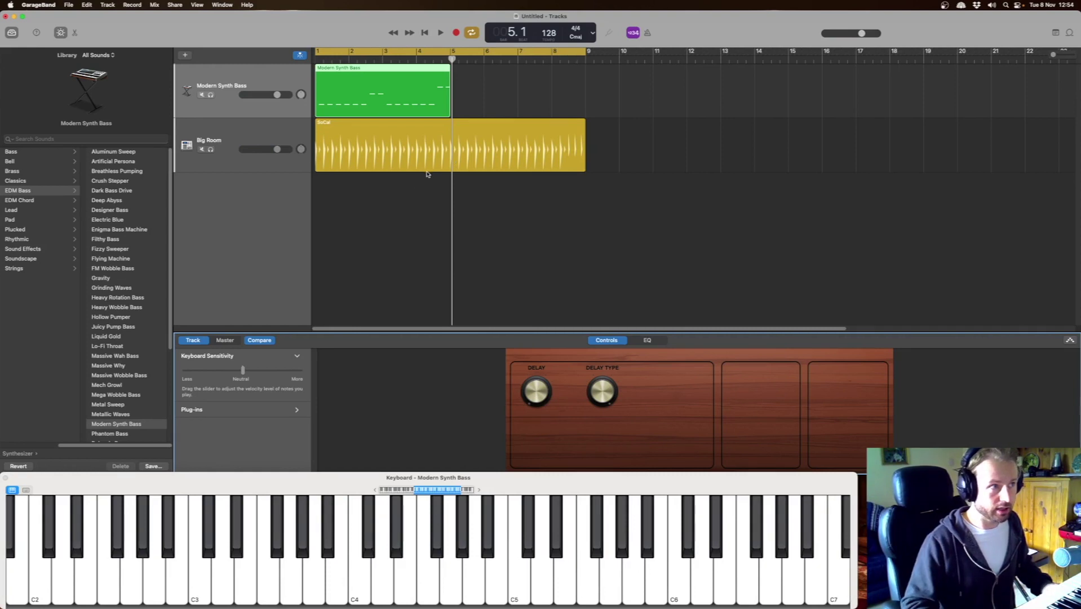
Replay the opening bars of the bass region from bar 1 to check its note pattern.
{"action": "key", "text": "Return"}
{"action": "key", "text": "space"}
{"action": "key", "text": "space"}
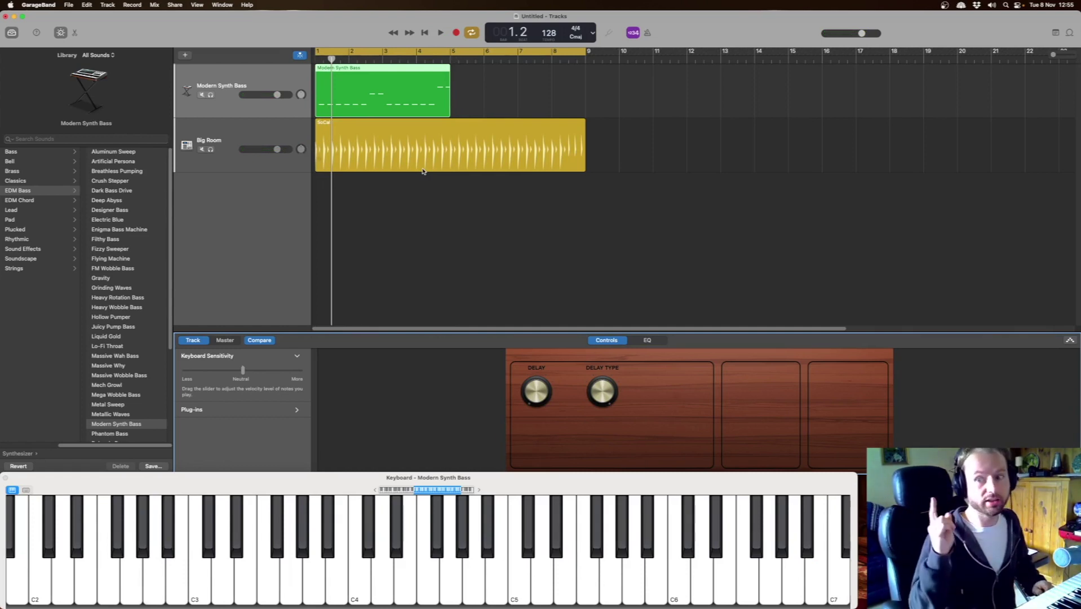
{"action": "key", "text": "space"}
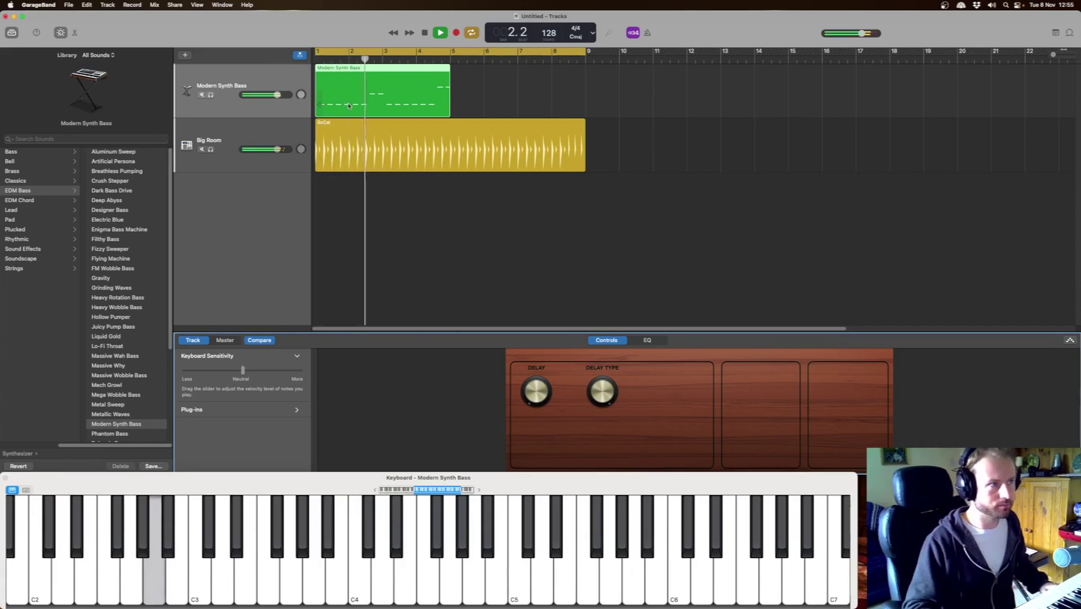
{"action": "key", "text": "space"}
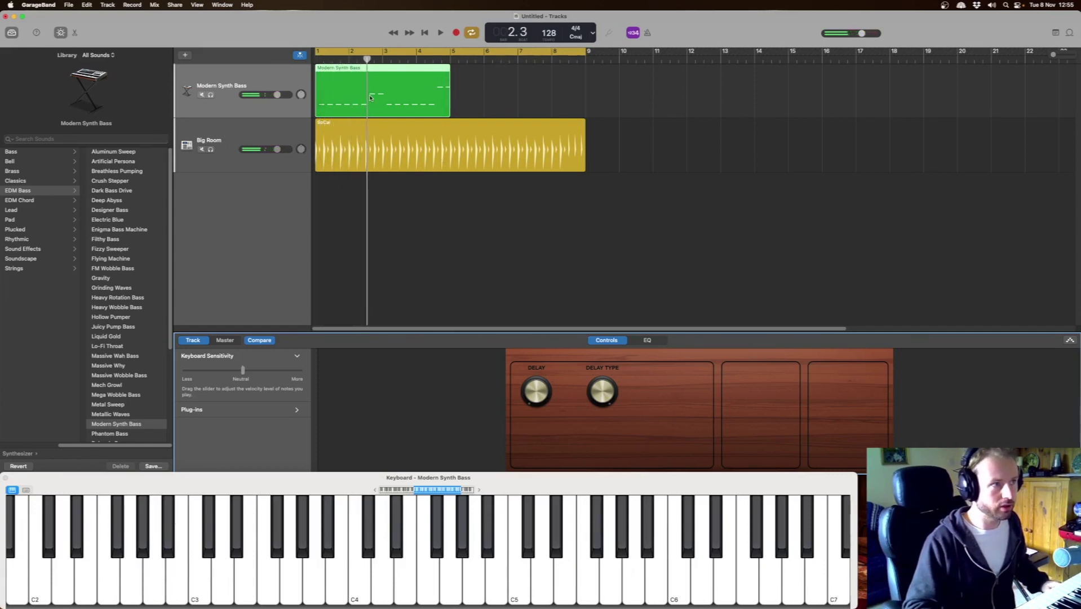
Copy the four-bar bass region to bar 5 so it fills bars 5 to 9, and play the section from the beginning.
{"action": "left_click_drag", "start_coordinate": [370, 97], "coordinate": [506, 94]}
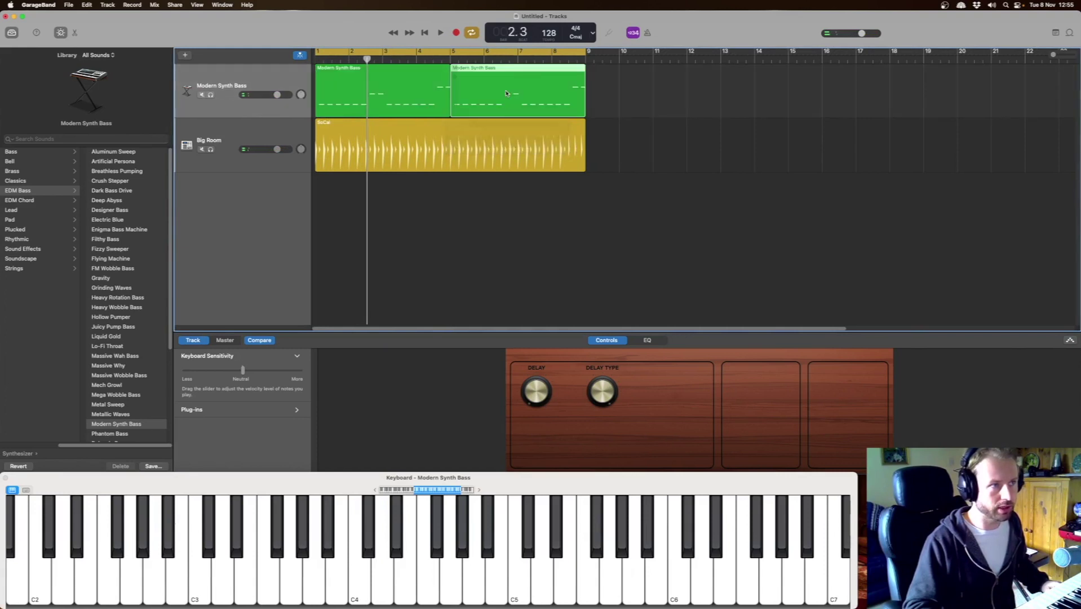
{"action": "mouse_move", "coordinate": [585, 76]}
{"action": "left_mouse_down"}
{"action": "mouse_move", "coordinate": [866, 76]}
{"action": "mouse_move", "coordinate": [587, 92]}
{"action": "left_mouse_up"}
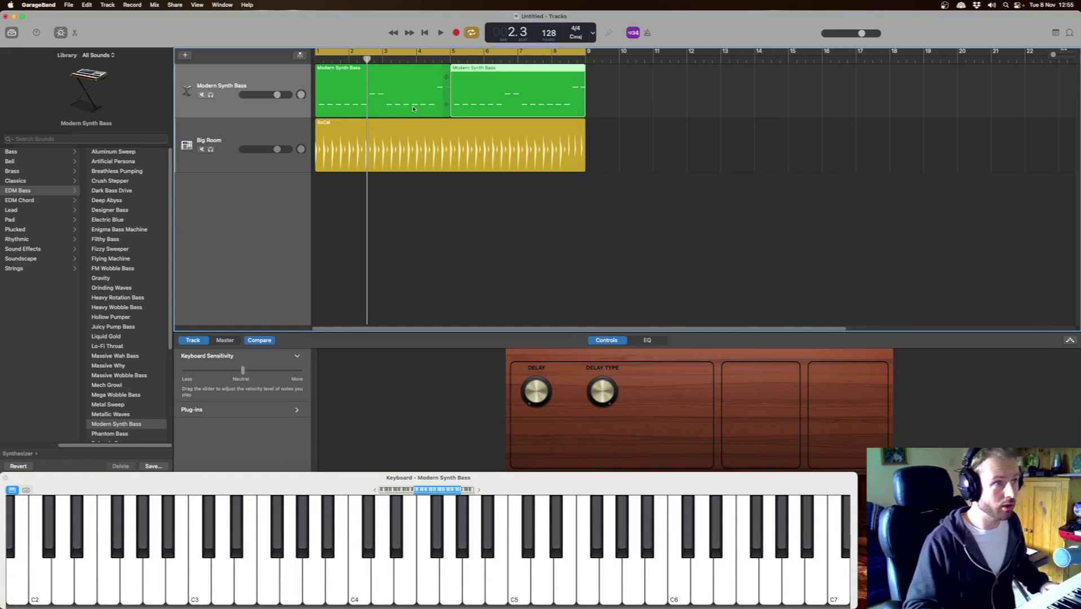
{"action": "key", "text": "Return"}
{"action": "key", "text": "space"}
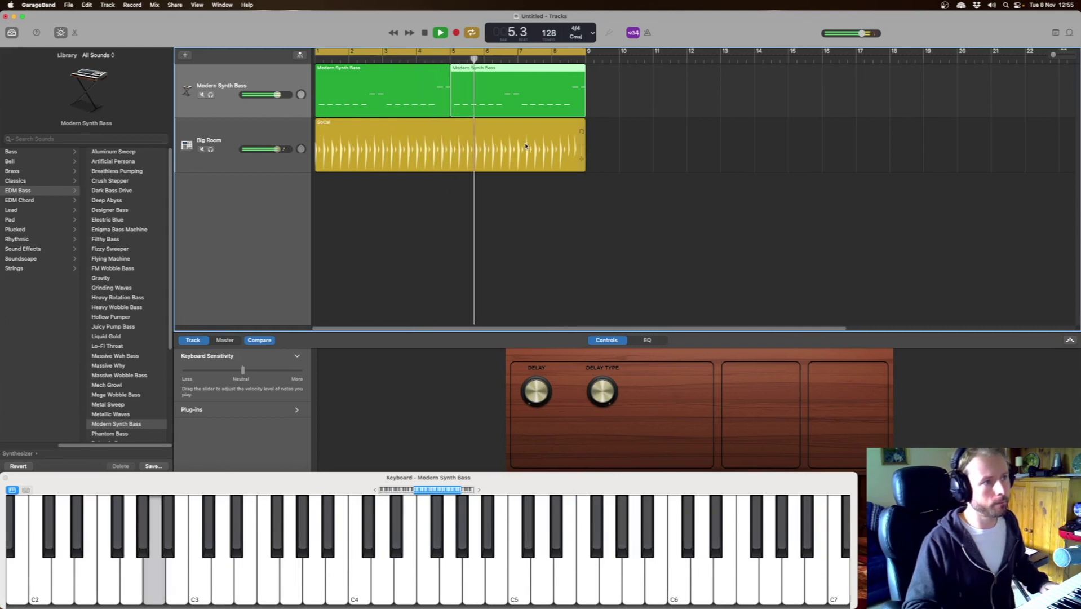
{"action": "key", "text": "space"}
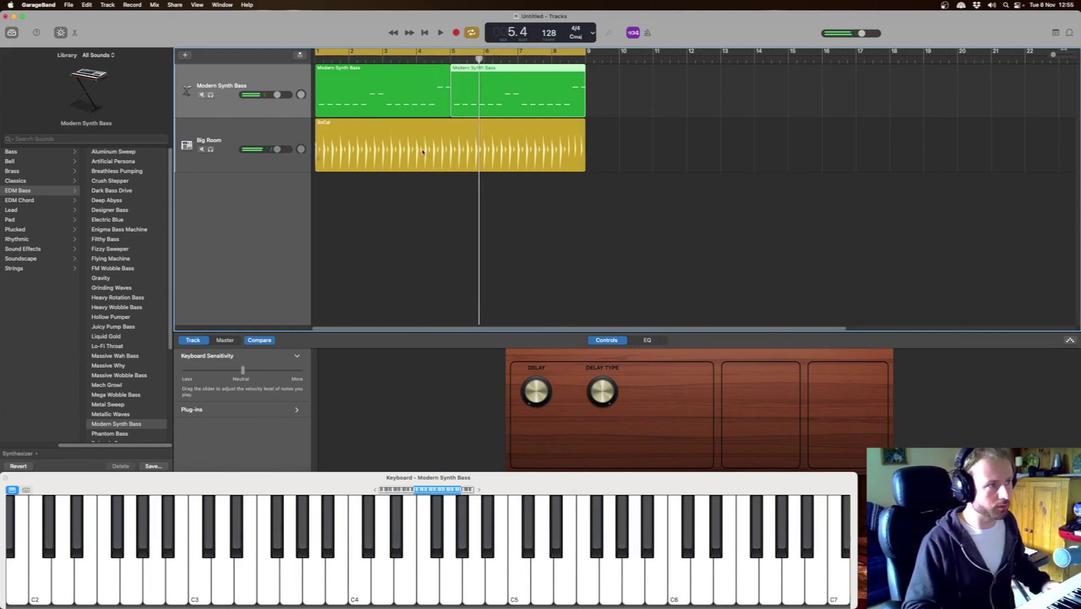
Copy the eight bars of bass and drum regions to bar 9 and set the cycle range to bars 9 to 17.
{"action": "left_click_drag", "start_coordinate": [640, 151], "coordinate": [831, 52]}
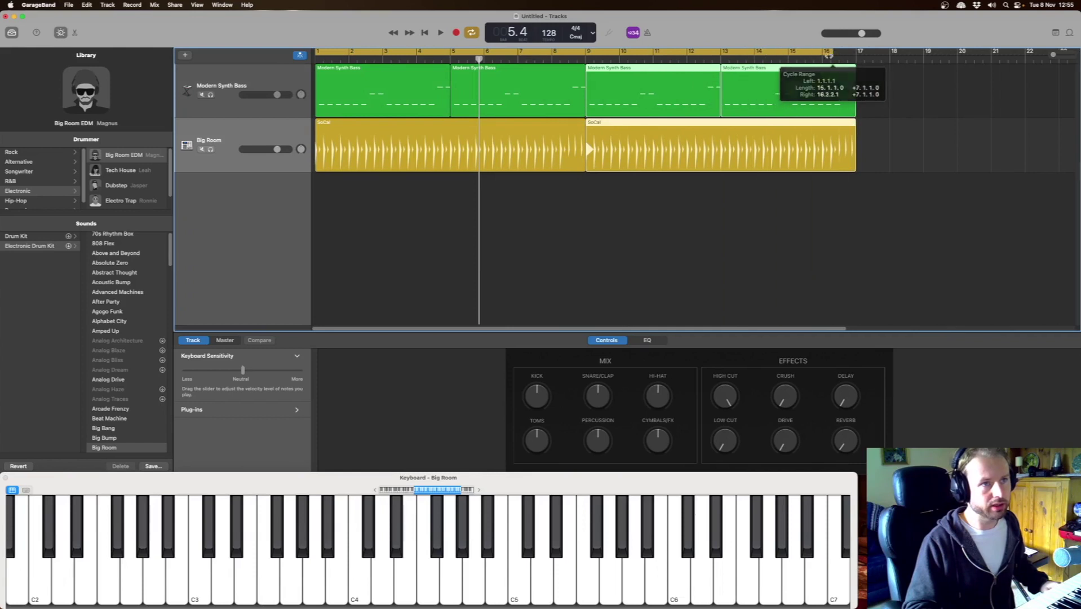
{"action": "left_click", "coordinate": [672, 52]}
{"action": "left_click_drag", "start_coordinate": [588, 53], "coordinate": [856, 54]}
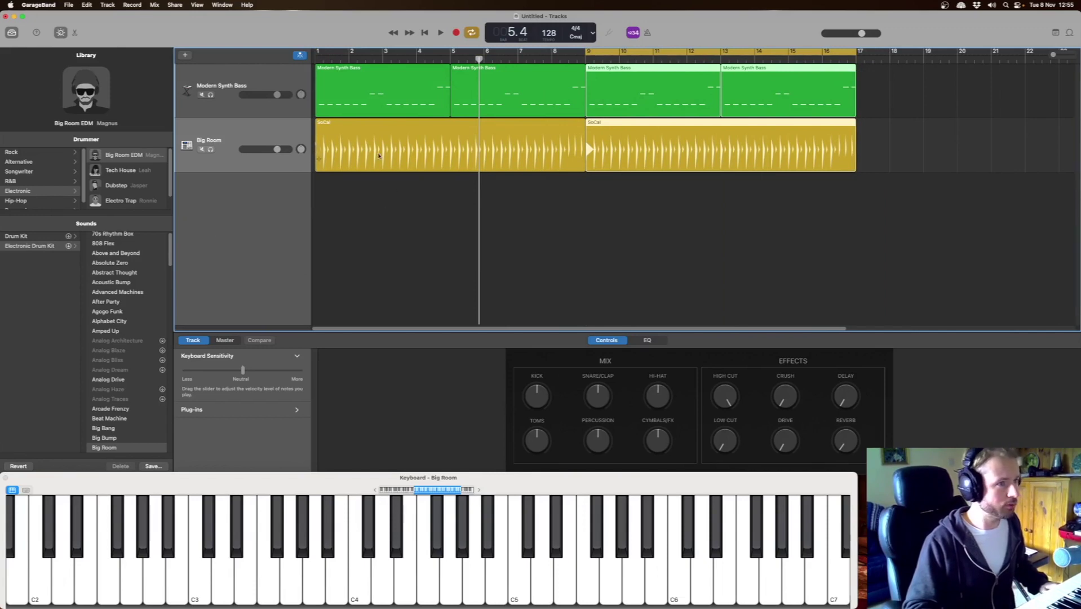
Add a software instrument track below the Modern Synth Bass track.
{"action": "left_click", "coordinate": [233, 83]}
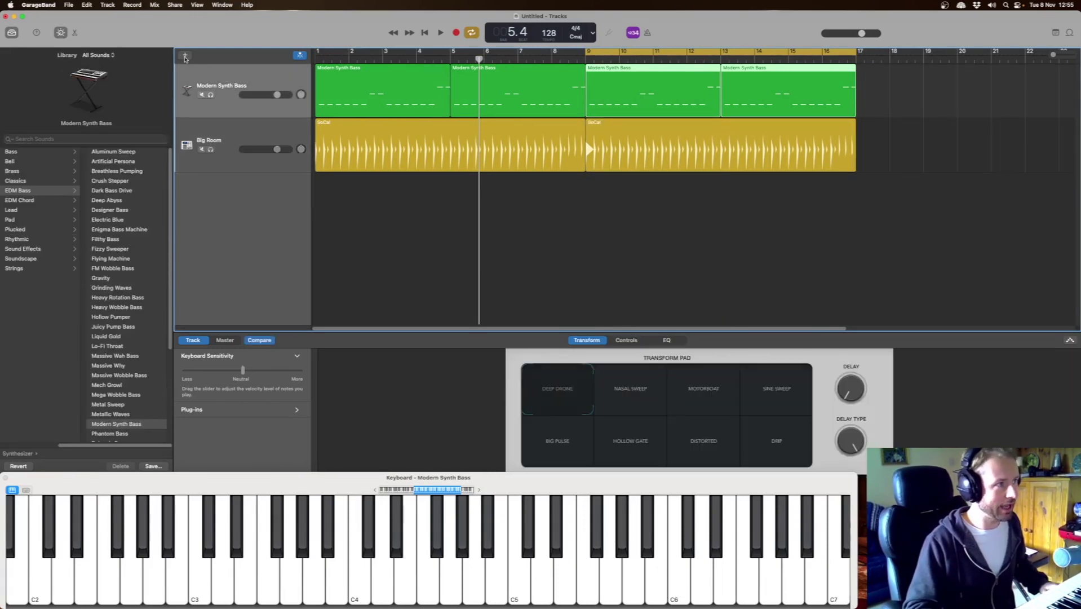
{"action": "left_click", "coordinate": [185, 55]}
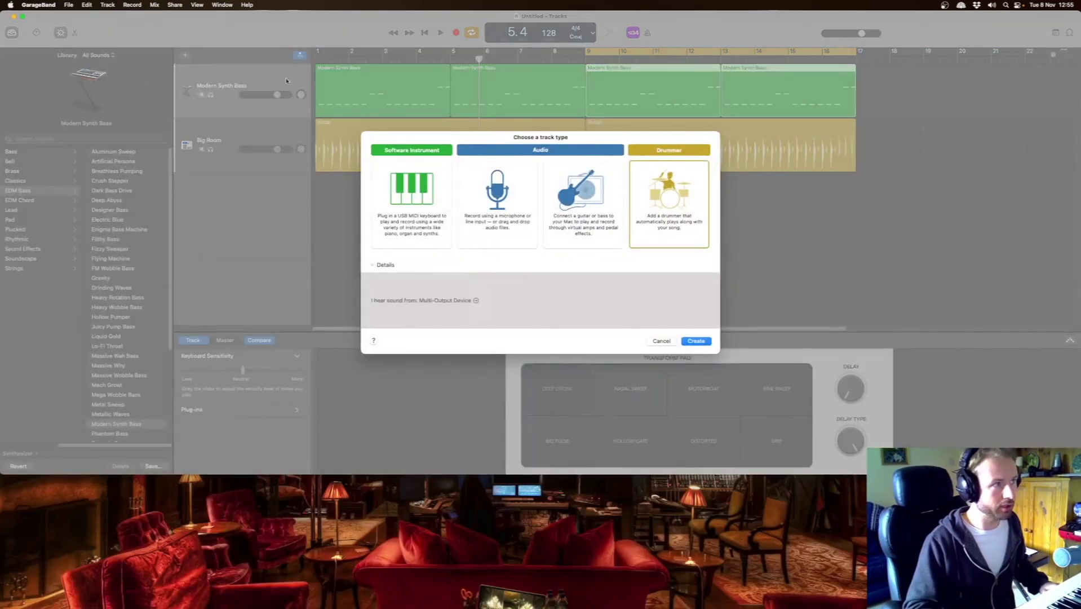
{"action": "double_click", "coordinate": [399, 187]}
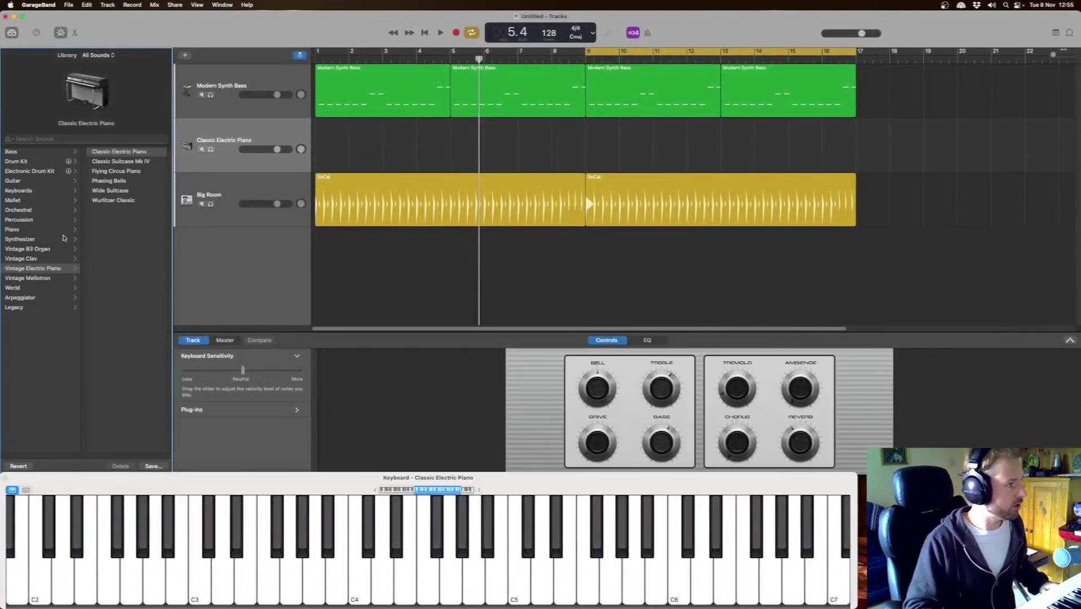
Audition the Classic Analog Arp and Constellation Map sounds from the Synth Basics arpeggiators over the bass and drums.
{"action": "left_click", "coordinate": [44, 298]}
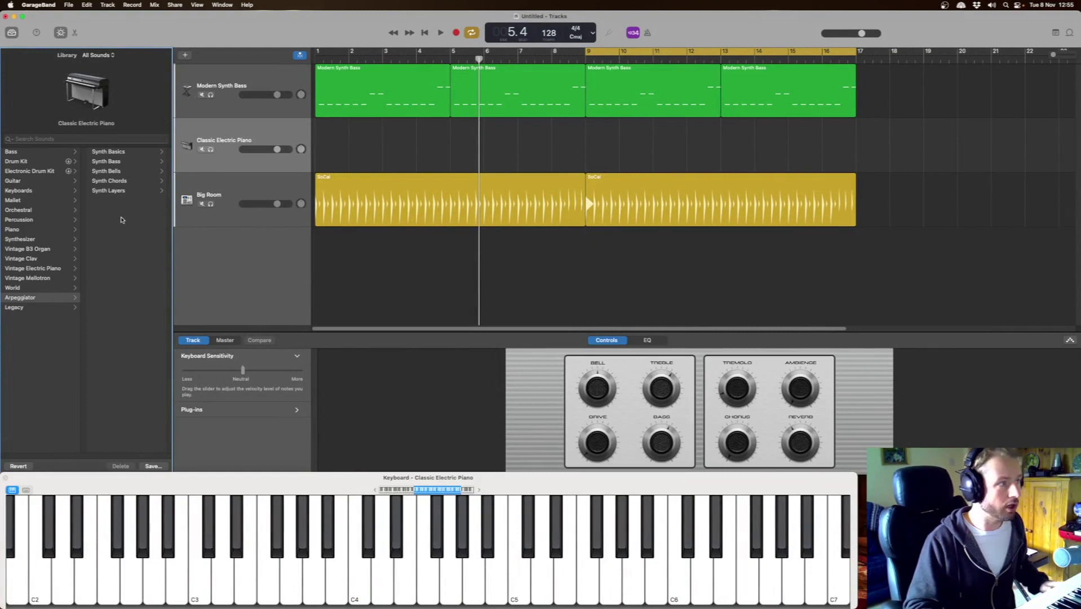
{"action": "left_click", "coordinate": [132, 152]}
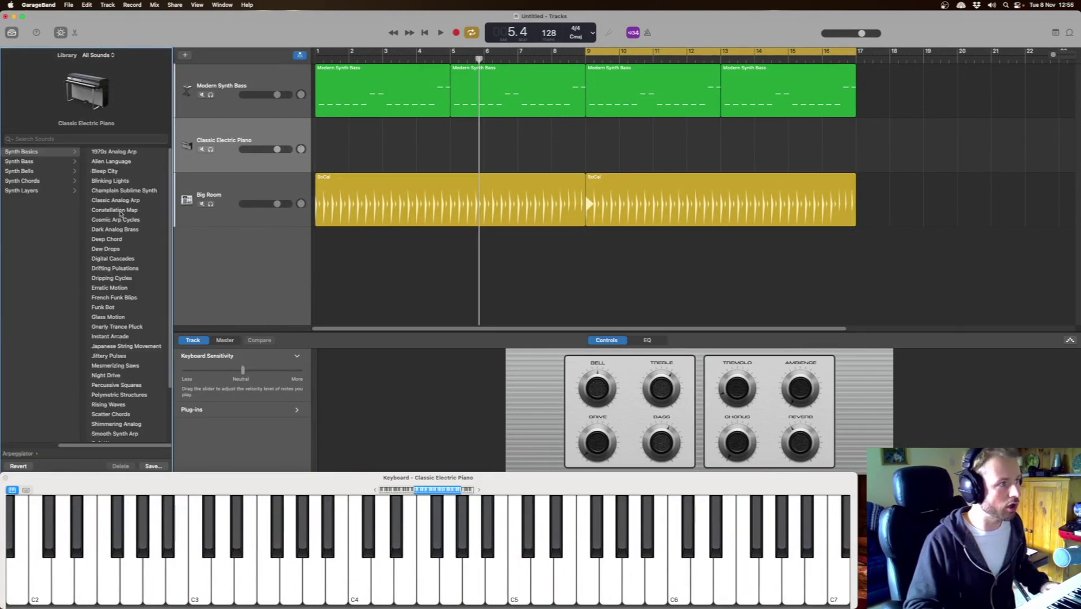
{"action": "left_click", "coordinate": [126, 201]}
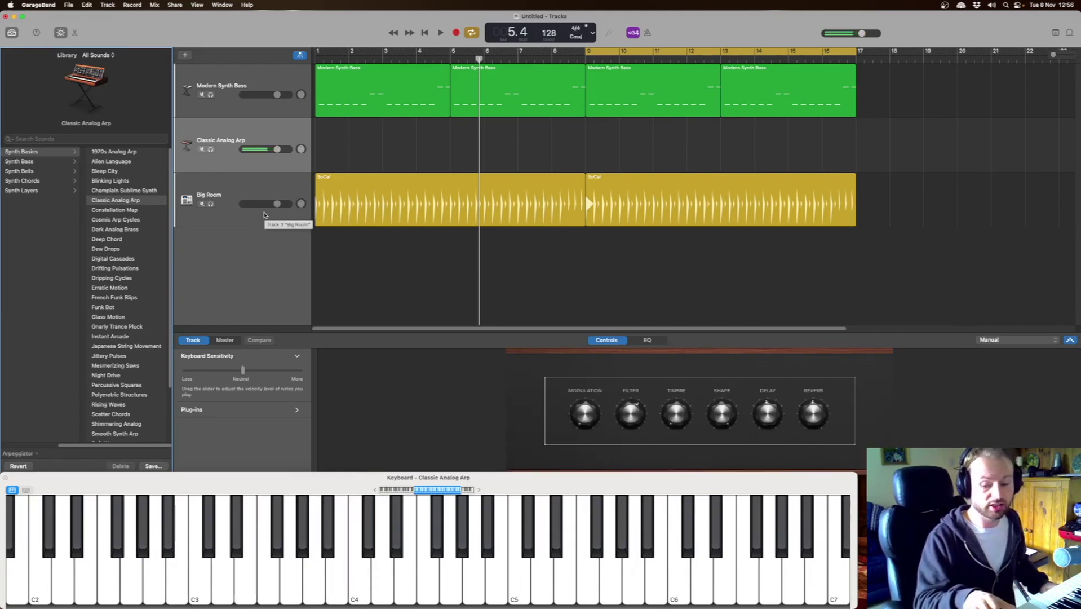
{"action": "key", "text": "space"}
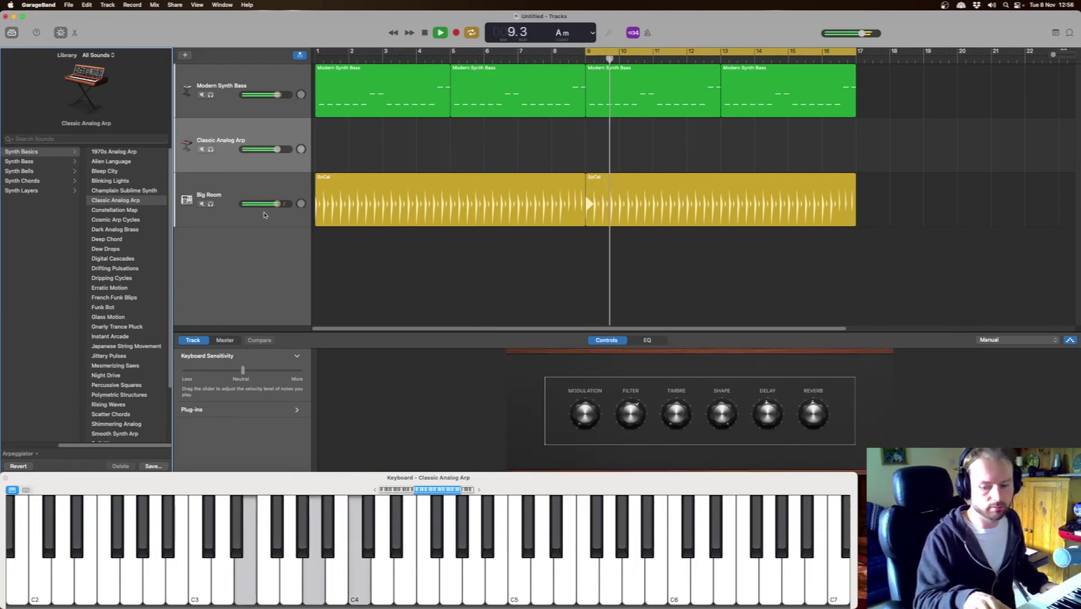
{"action": "key", "text": "space"}
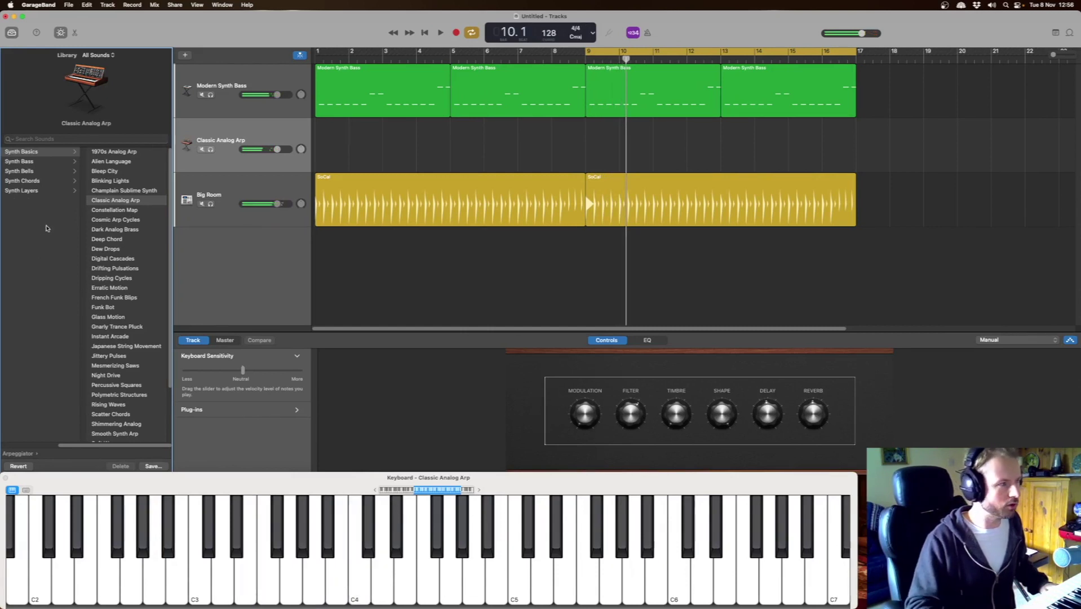
{"action": "left_click", "coordinate": [107, 210]}
{"action": "key", "text": "space"}
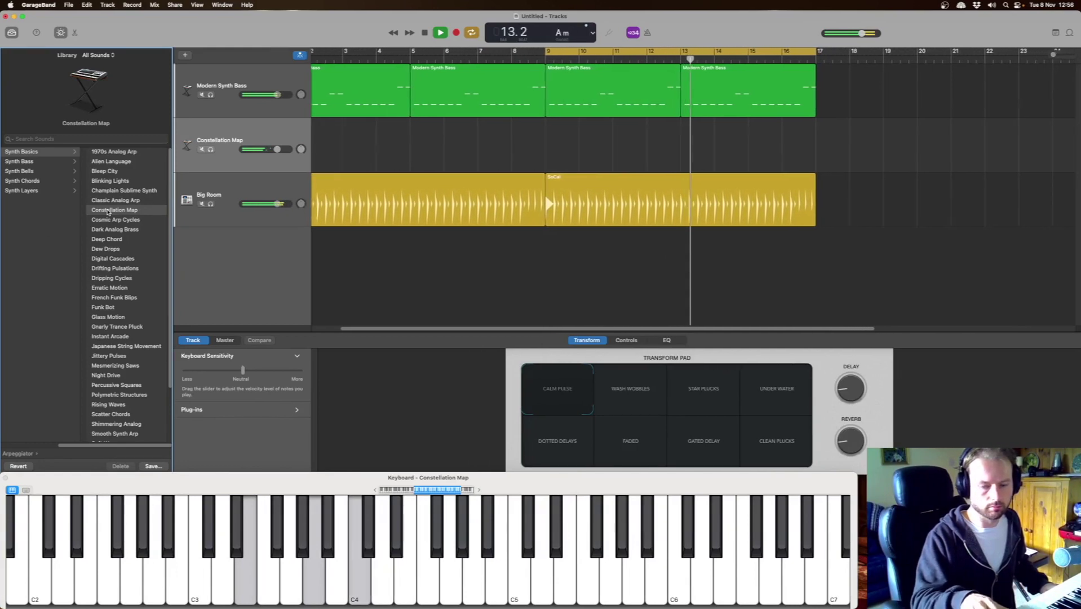
{"action": "key", "text": "space"}
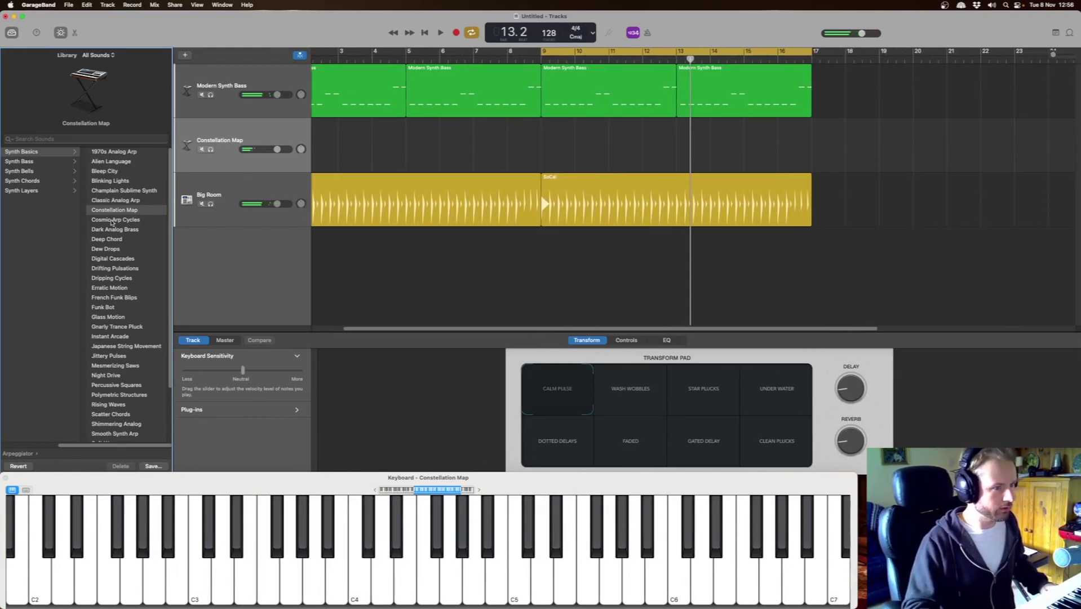
Load Cosmic Arp Cycles on the new track, and rehearse and record a sustained chord part from bar 9.
{"action": "left_click", "coordinate": [112, 220]}
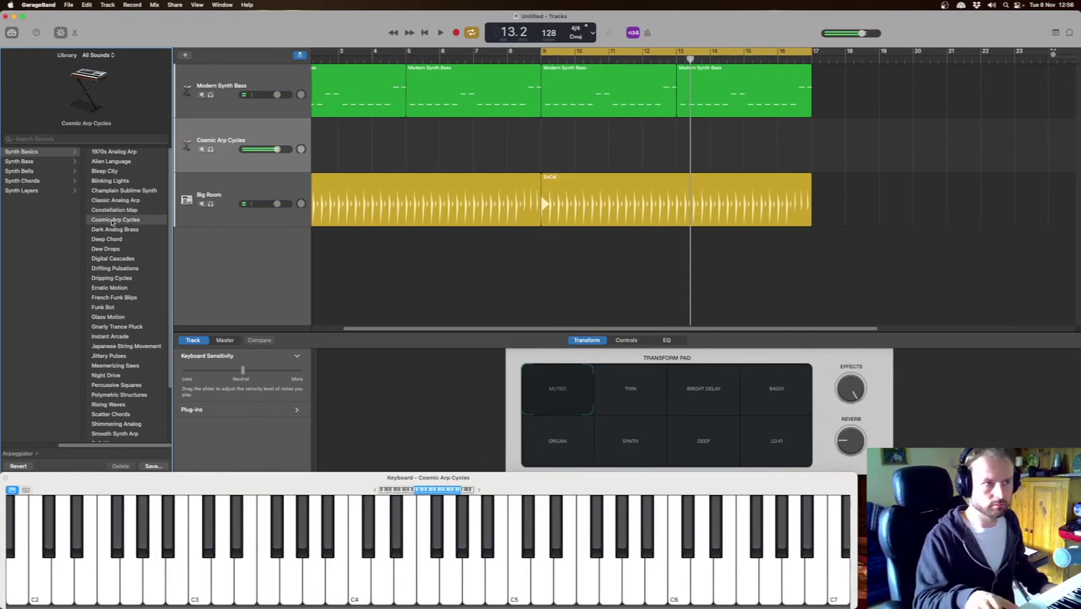
{"action": "key", "text": "space"}
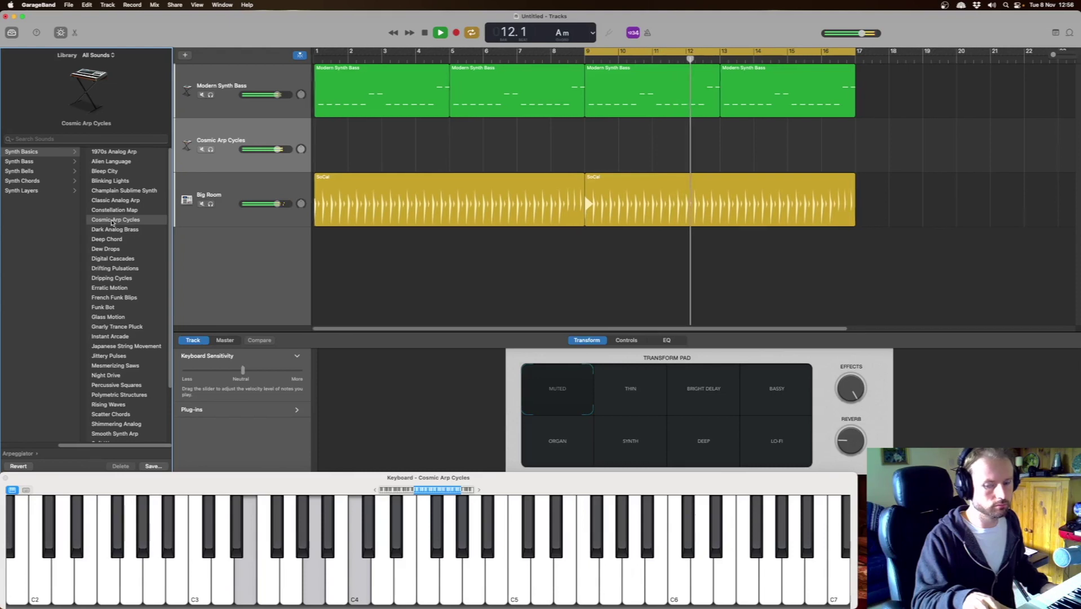
{"action": "key", "text": "space"}
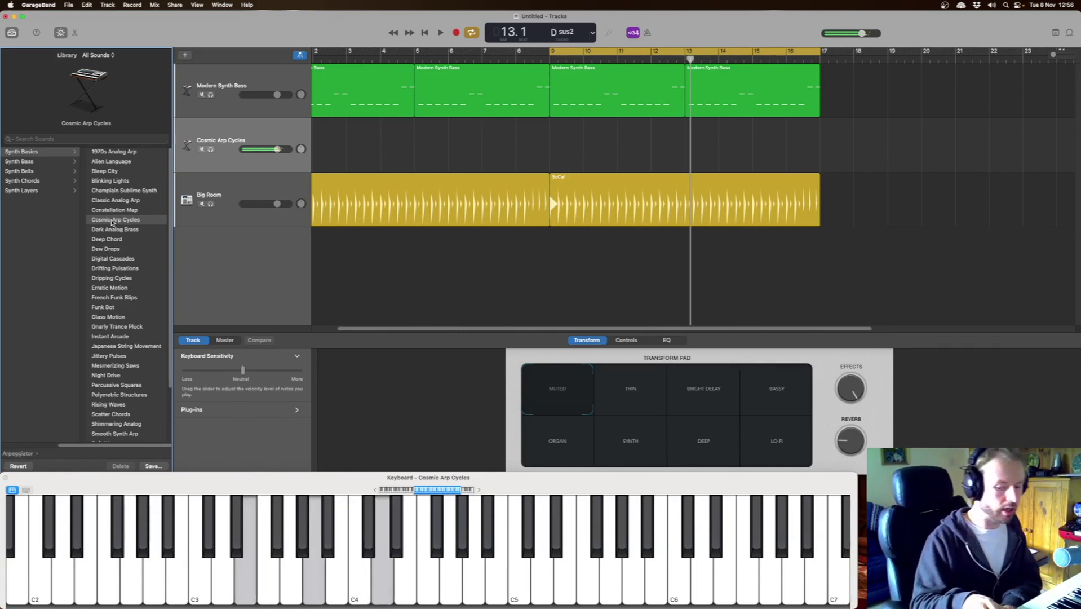
{"action": "key", "text": "r"}
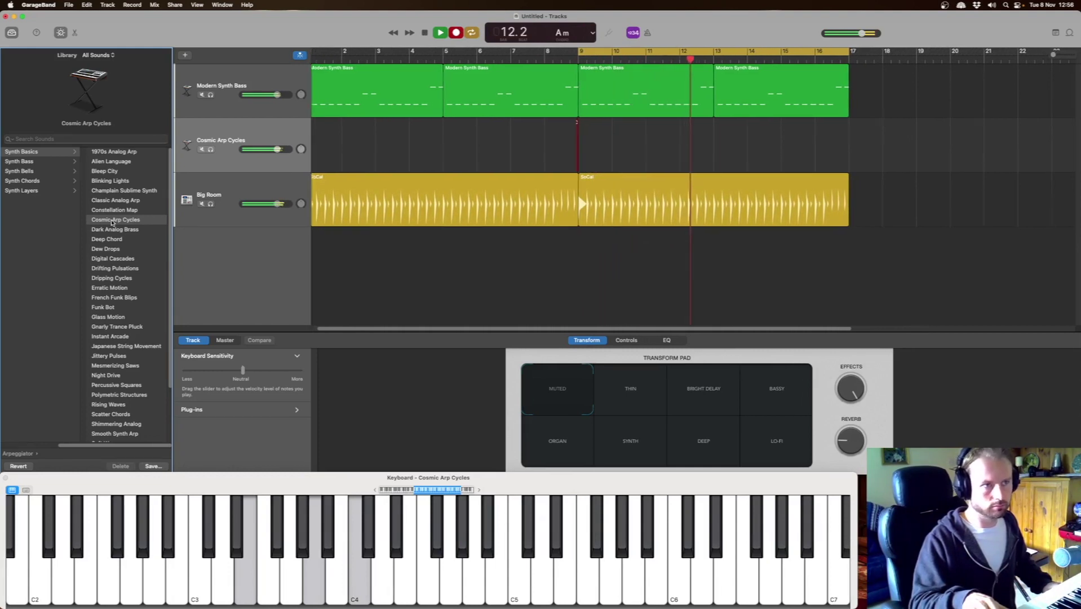
{"action": "key", "text": "space"}
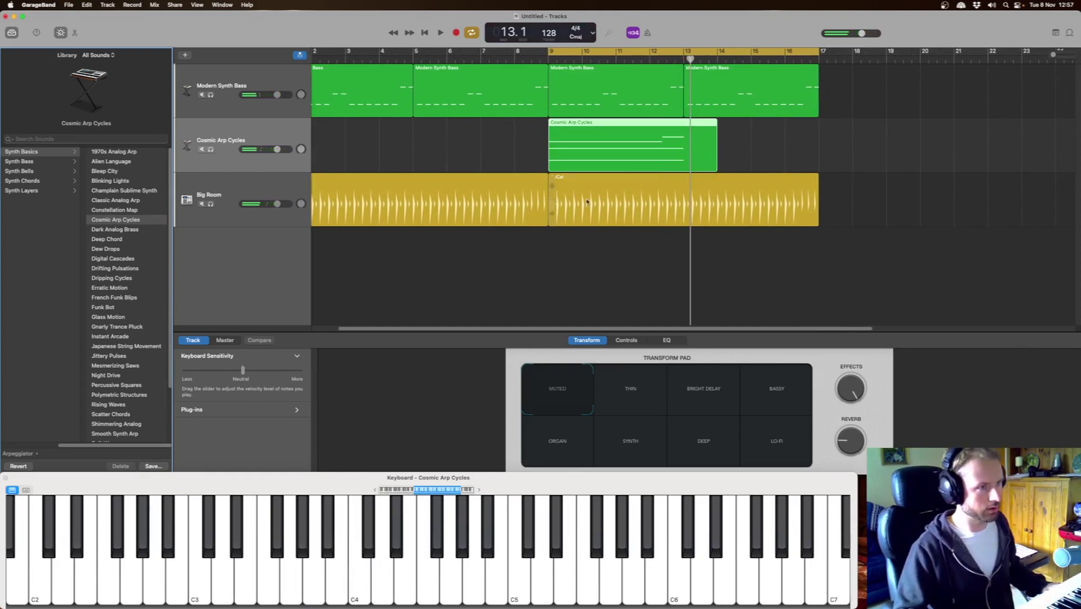
Play back the recorded chords while trying the Thin and Organ areas of the Transform Pad, and return to Muted.
{"action": "key", "text": "space"}
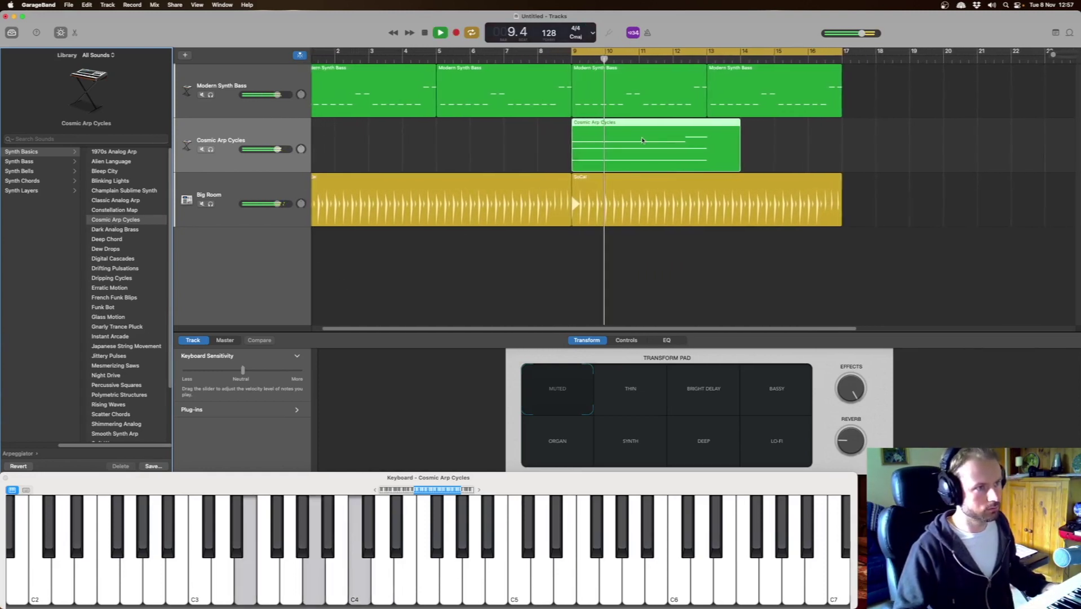
{"action": "left_click", "coordinate": [576, 399]}
{"action": "left_click_drag", "start_coordinate": [576, 400], "coordinate": [633, 404]}
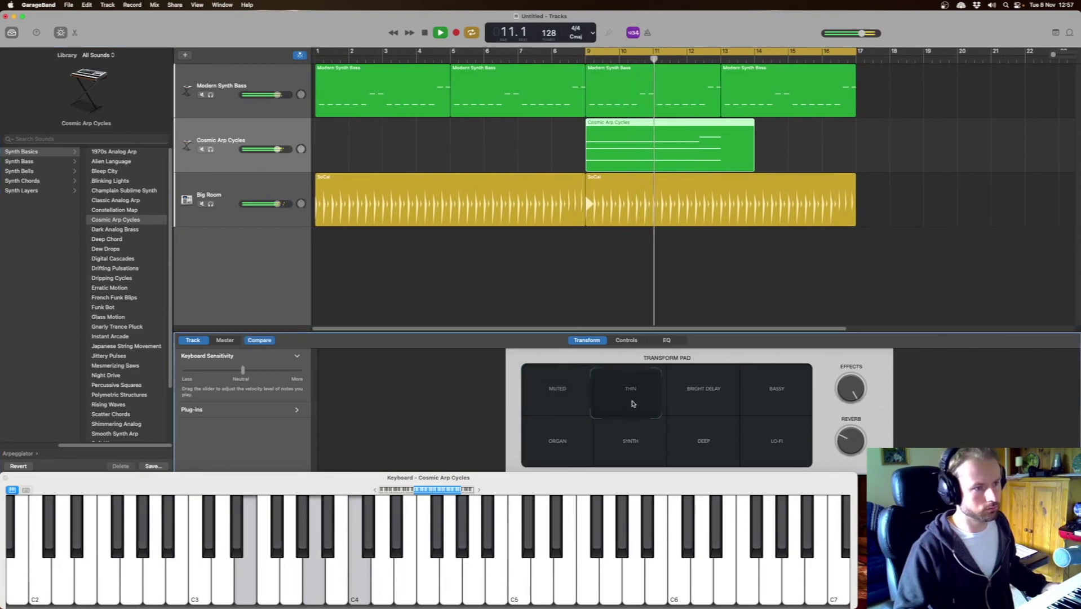
{"action": "left_click_drag", "start_coordinate": [561, 445], "coordinate": [572, 376]}
{"action": "key", "text": "space"}
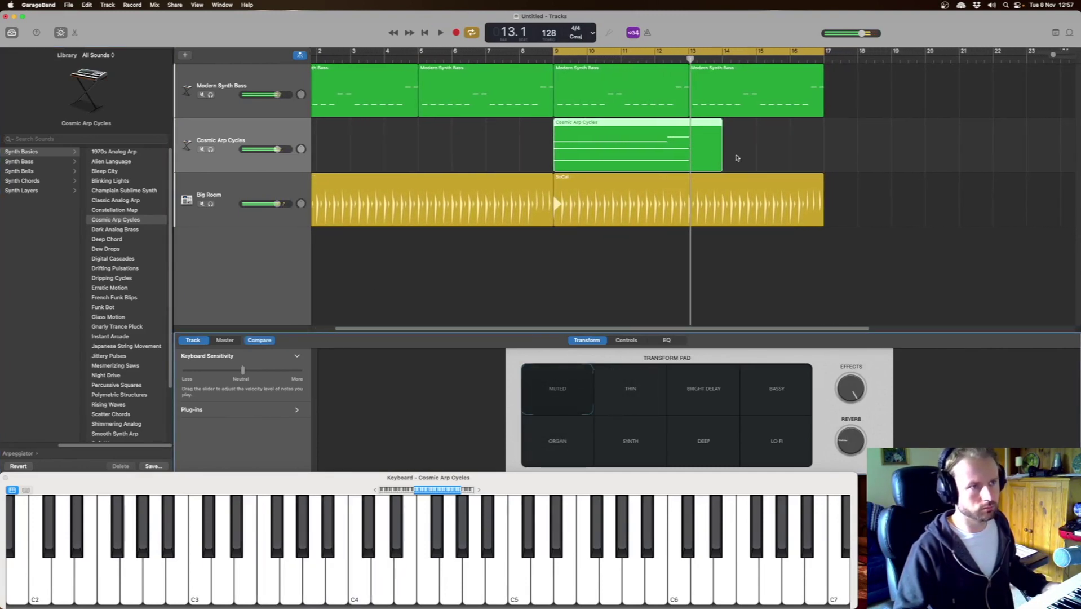
Trim the Cosmic Arp Cycles region to end at bar 13, copy it to bar 13, and play the section.
{"action": "left_click", "coordinate": [732, 164]}
{"action": "left_click_drag", "start_coordinate": [721, 166], "coordinate": [688, 166]}
{"action": "left_click_drag", "start_coordinate": [610, 152], "coordinate": [747, 156]}
{"action": "key", "text": "space"}
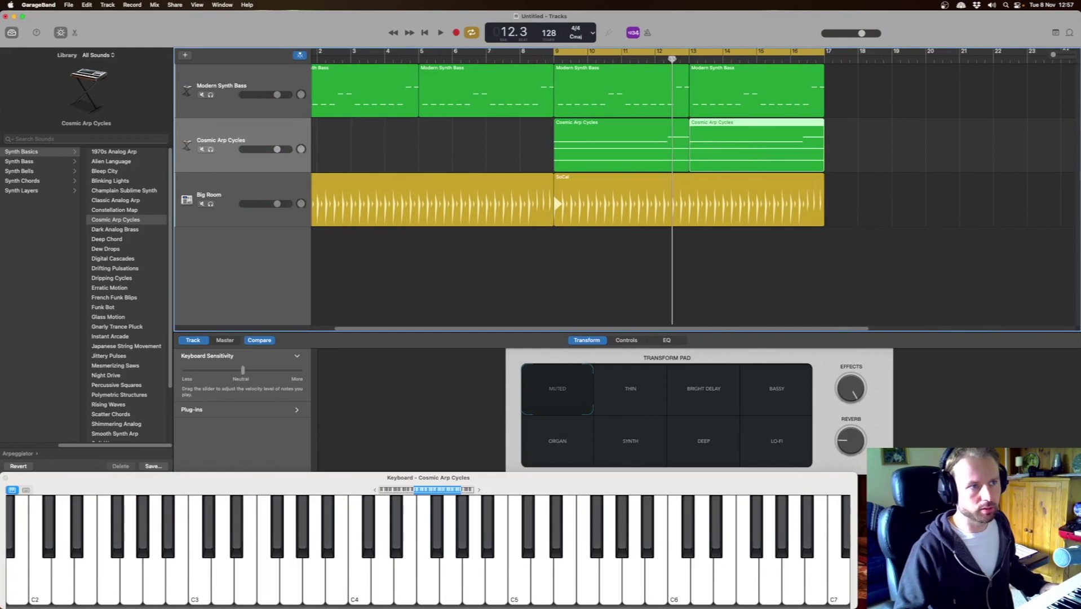
{"action": "scroll", "coordinate": [684, 110], "scroll_direction": "left", "scroll_amount": 2}
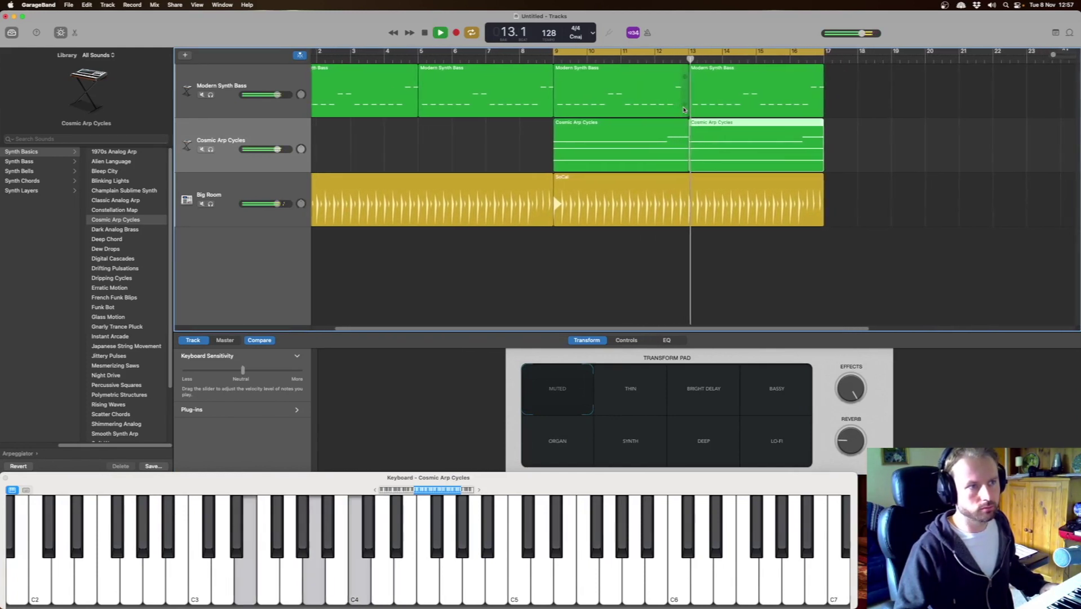
{"action": "key", "text": "space"}
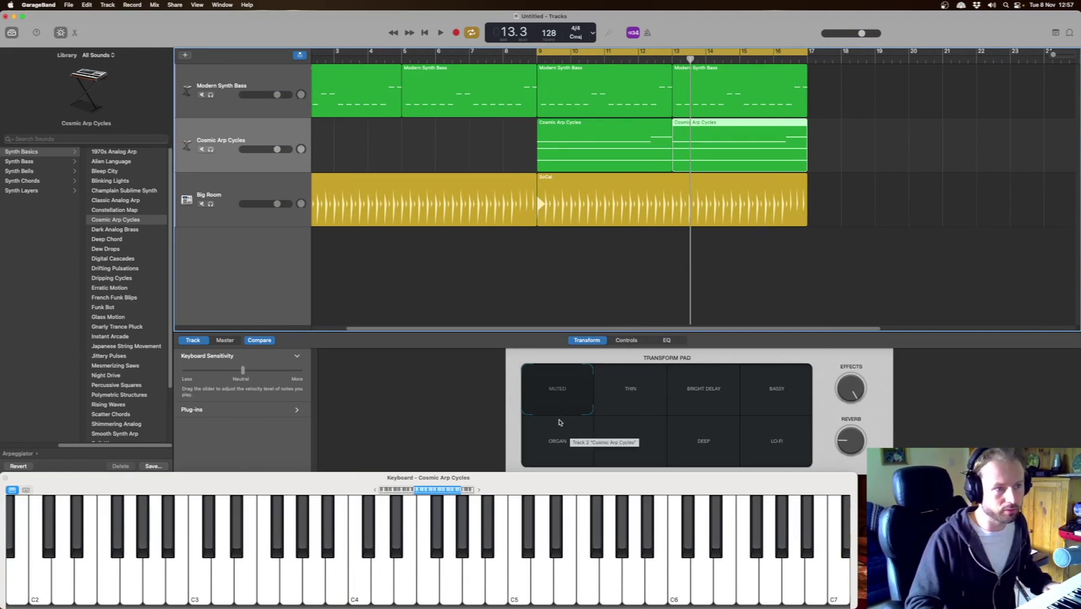
Look through the EQ and Controls settings of the Cosmic Arp Cycles track and return to the Transform Pad.
{"action": "left_click", "coordinate": [663, 340]}
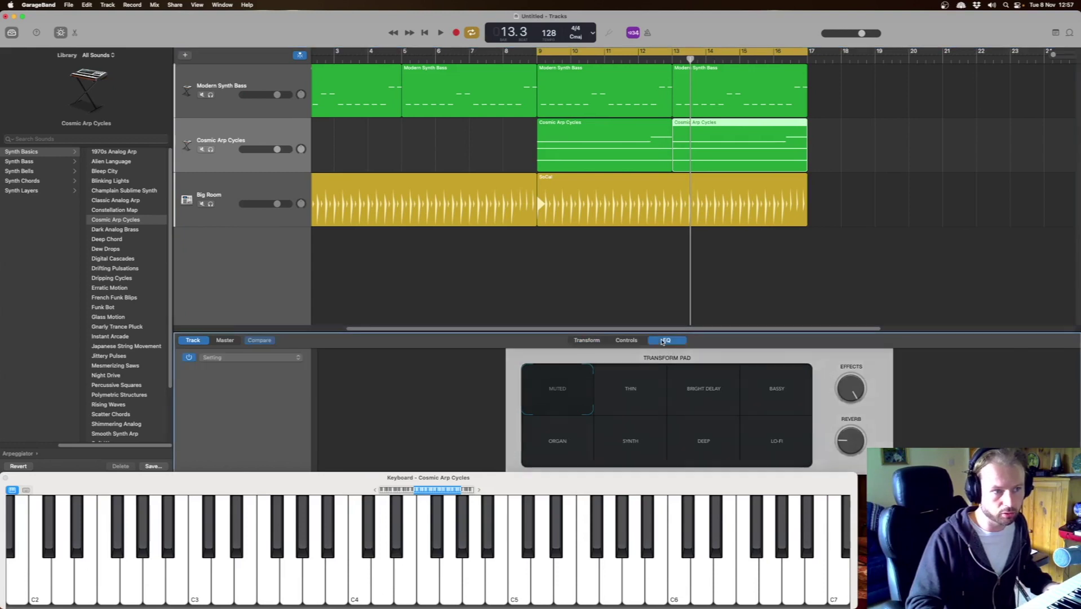
{"action": "left_click", "coordinate": [632, 341]}
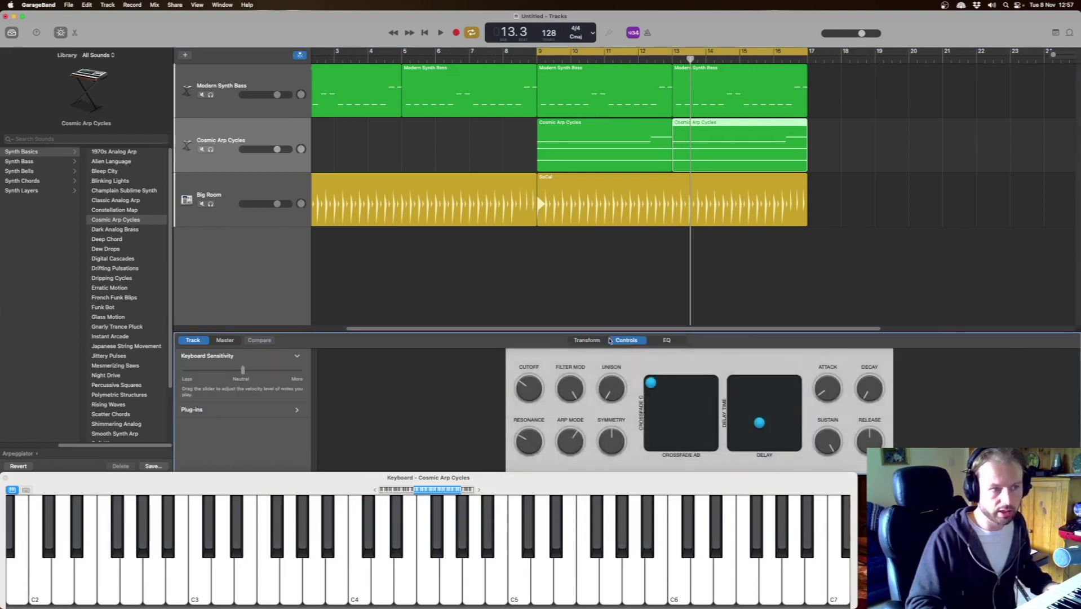
{"action": "left_click", "coordinate": [590, 340]}
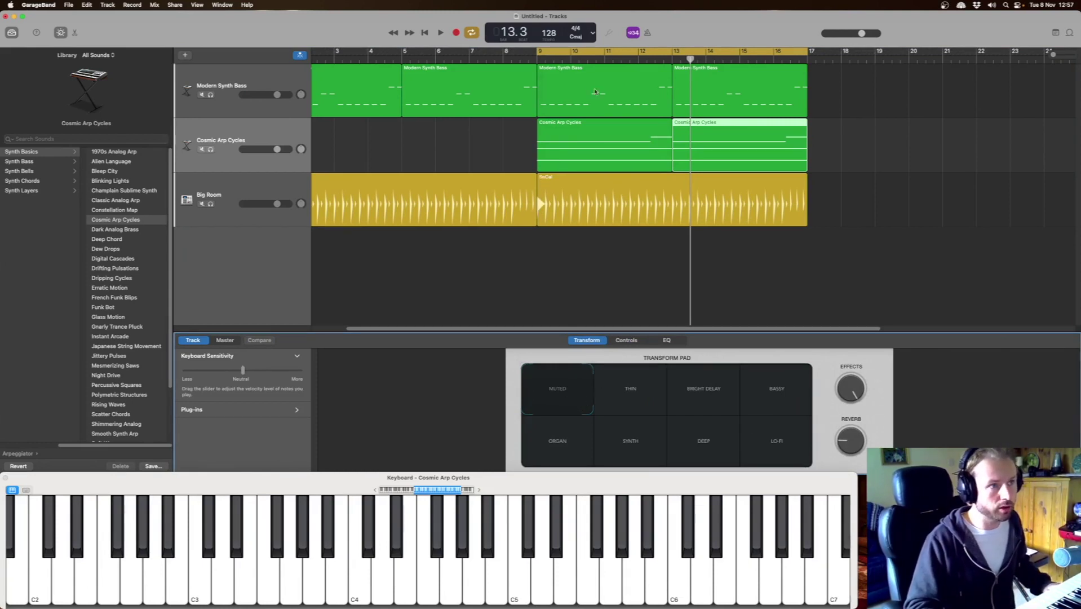
Play the section while trying small Transform Pad movements around Muted.
{"action": "key", "text": "space"}
{"action": "left_click", "coordinate": [582, 396]}
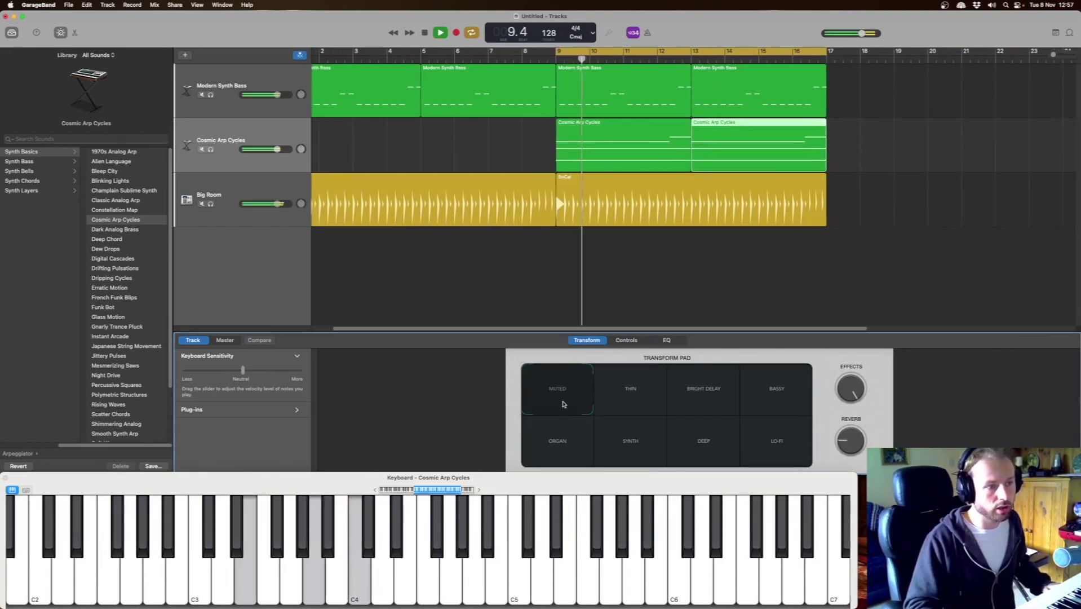
{"action": "left_click_drag", "start_coordinate": [582, 397], "coordinate": [552, 395]}
{"action": "key", "text": "space"}
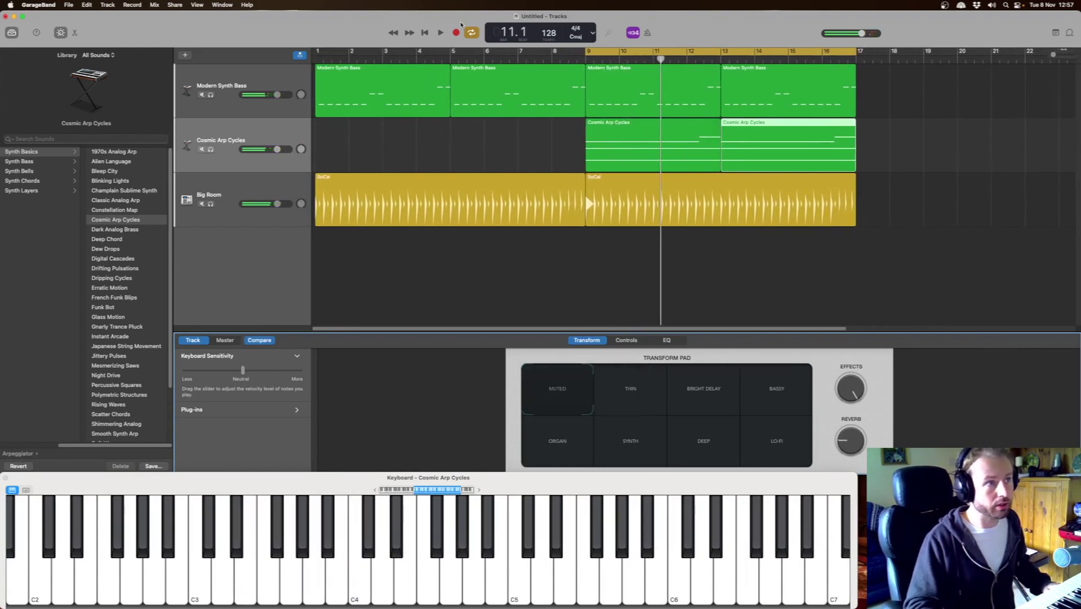
Record Transform Pad movements around Muted on the Cosmic Arp Cycles track across bars 9 to 17.
{"action": "left_click", "coordinate": [457, 33]}
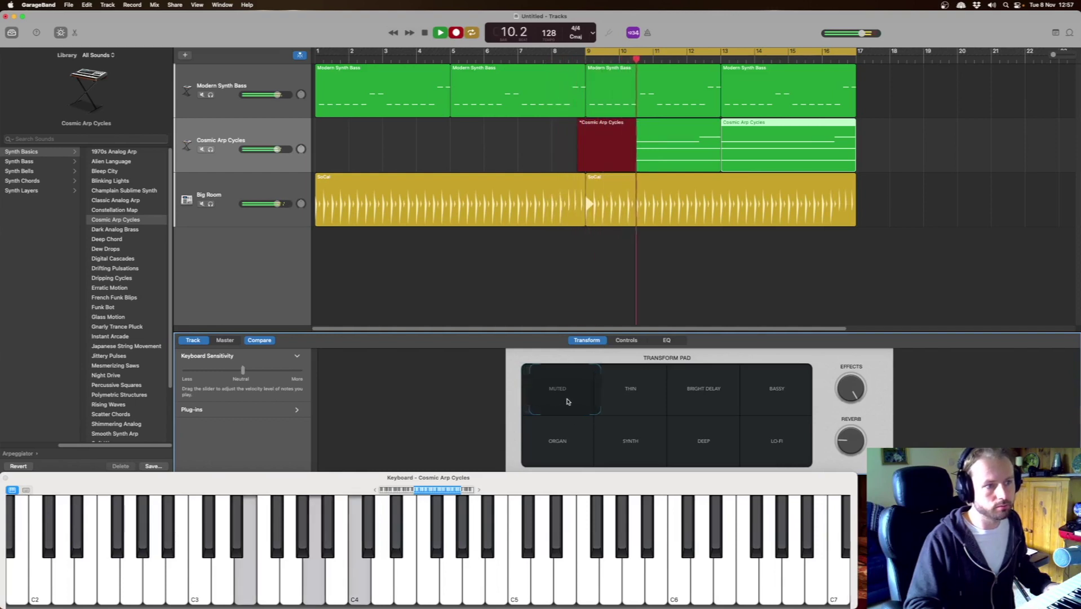
{"action": "mouse_move", "coordinate": [559, 401]}
{"action": "left_mouse_down"}
{"action": "mouse_move", "coordinate": [598, 404]}
{"action": "mouse_move", "coordinate": [547, 415]}
{"action": "mouse_move", "coordinate": [558, 389]}
{"action": "mouse_move", "coordinate": [603, 427]}
{"action": "mouse_move", "coordinate": [560, 409]}
{"action": "left_mouse_up"}
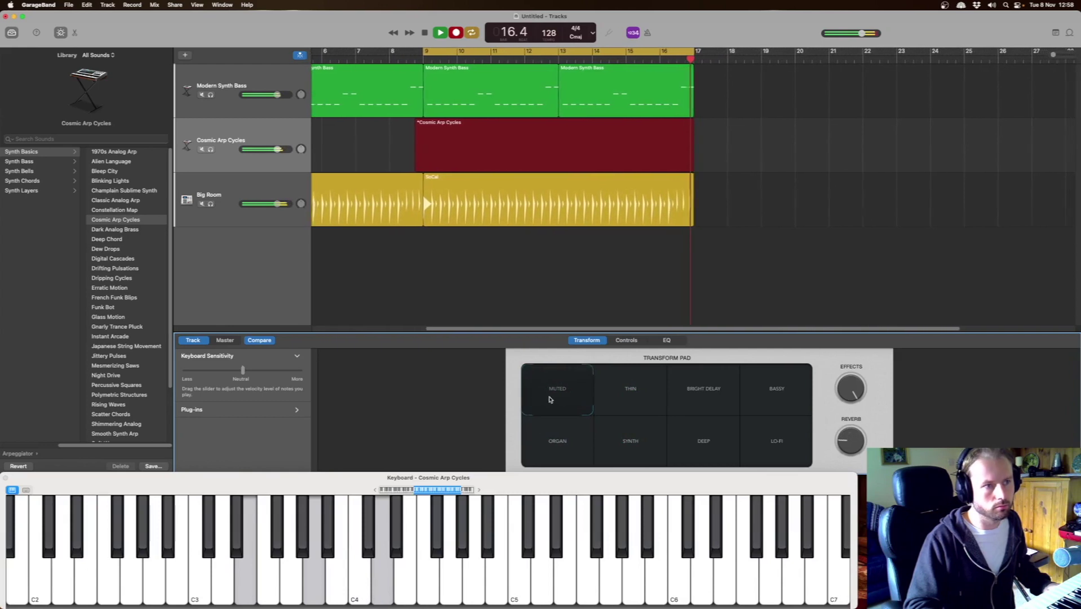
{"action": "key", "text": "space"}
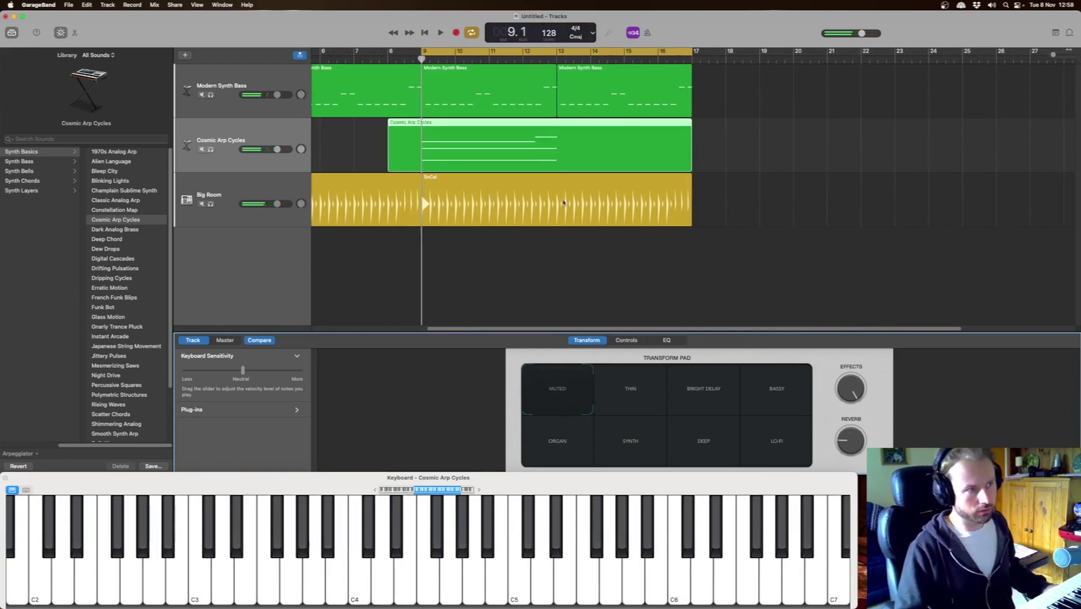
Play back bars 9 to 17 to check the recorded Transform Pad movements on the Cosmic Arp Cycles track.
{"action": "key", "text": "space"}
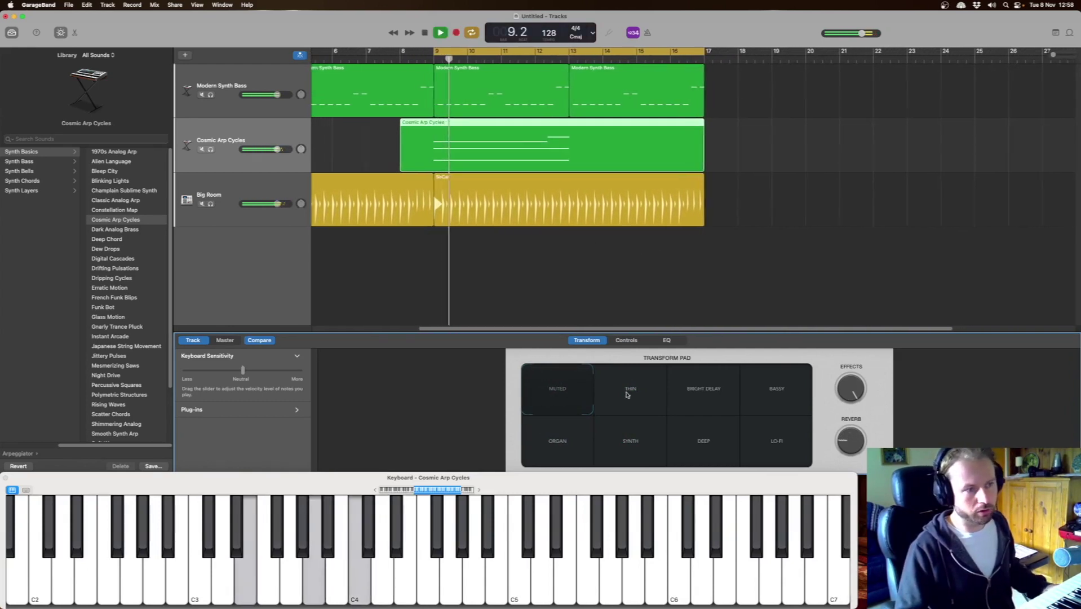
{"action": "scroll", "coordinate": [727, 169], "scroll_direction": "left", "scroll_amount": 2}
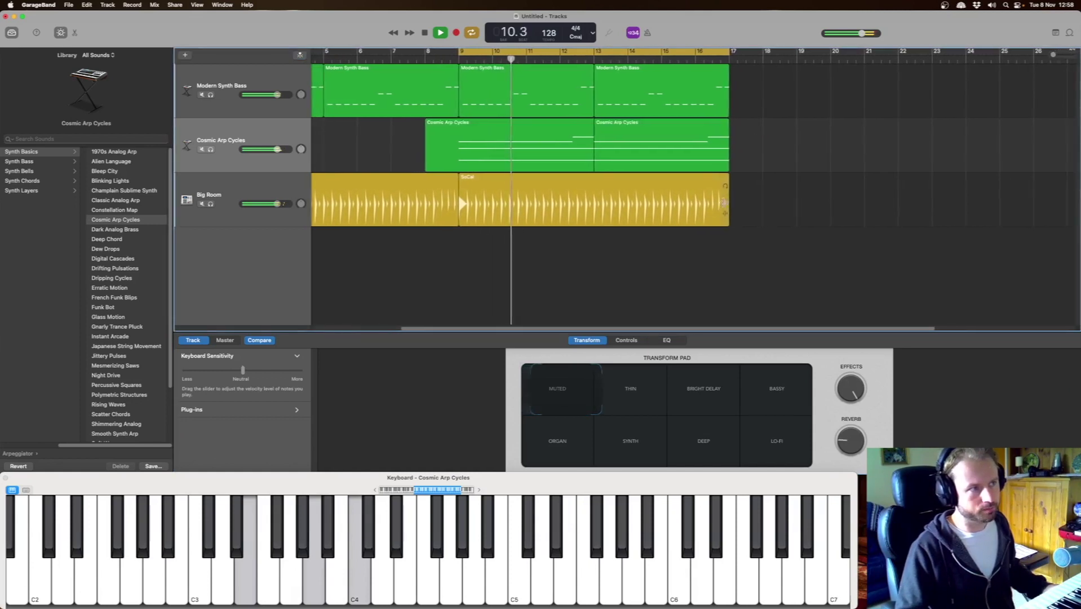
{"action": "scroll", "coordinate": [729, 196], "scroll_direction": "left", "scroll_amount": 1}
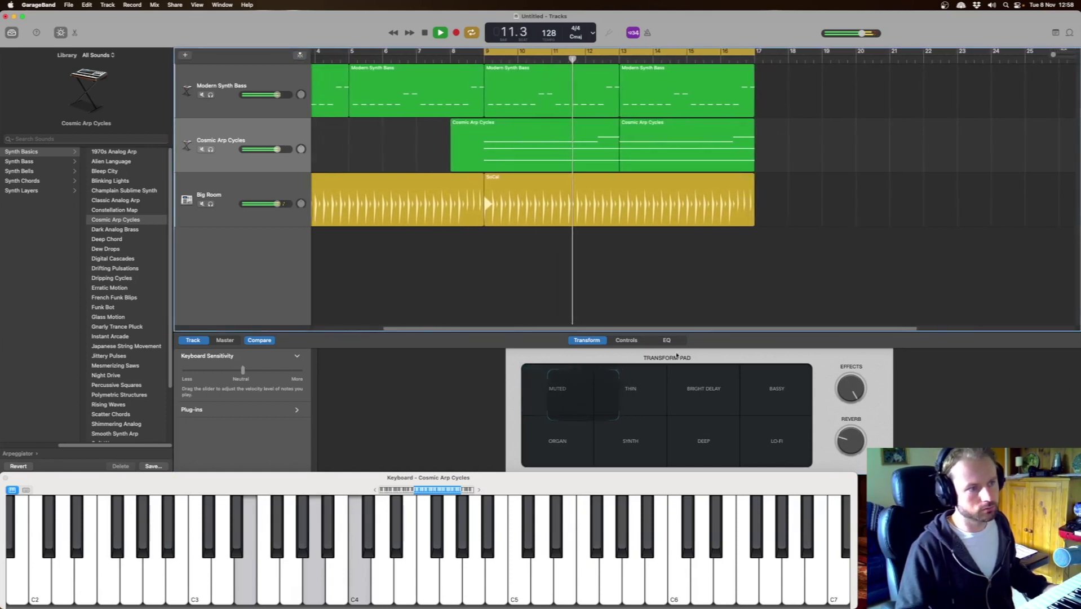
{"action": "left_click", "coordinate": [565, 413]}
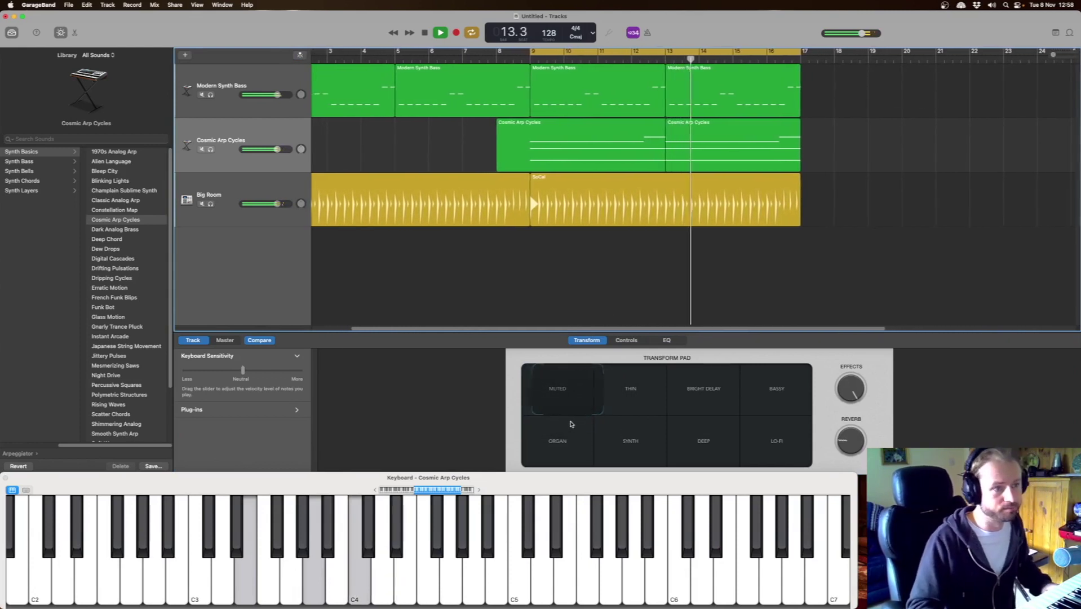
Listen to the rest of the Cosmic Arp Cycles section up to bar 17 and lower that track's volume slightly.
{"action": "left_click", "coordinate": [573, 412]}
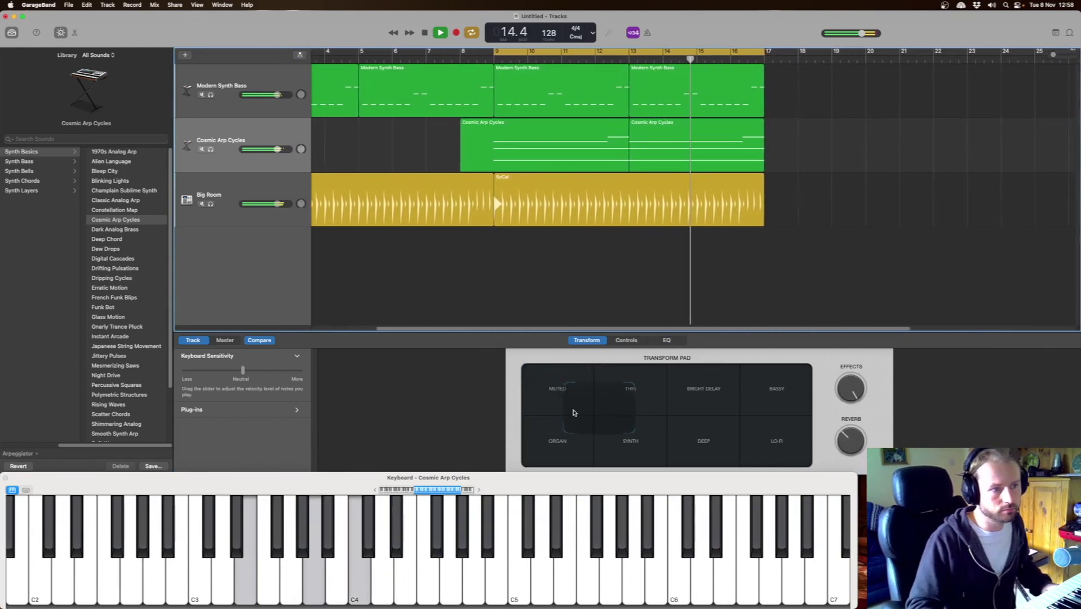
{"action": "left_click_drag", "start_coordinate": [576, 412], "coordinate": [551, 338]}
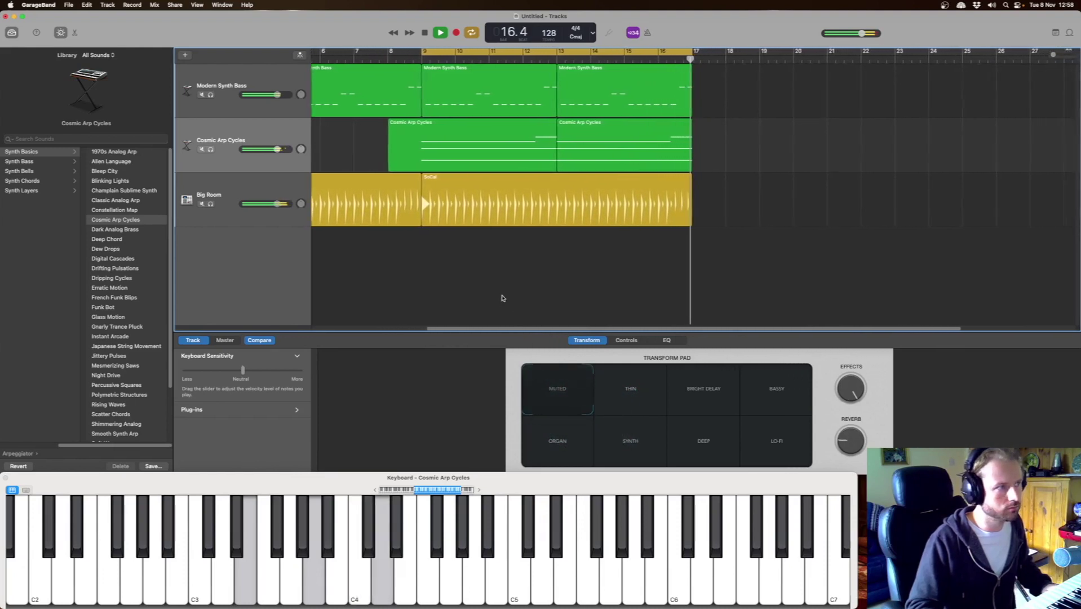
{"action": "key", "text": "space"}
{"action": "scroll", "coordinate": [319, 261], "scroll_direction": "left", "scroll_amount": 5}
{"action": "left_click_drag", "start_coordinate": [273, 150], "coordinate": [273, 148]}
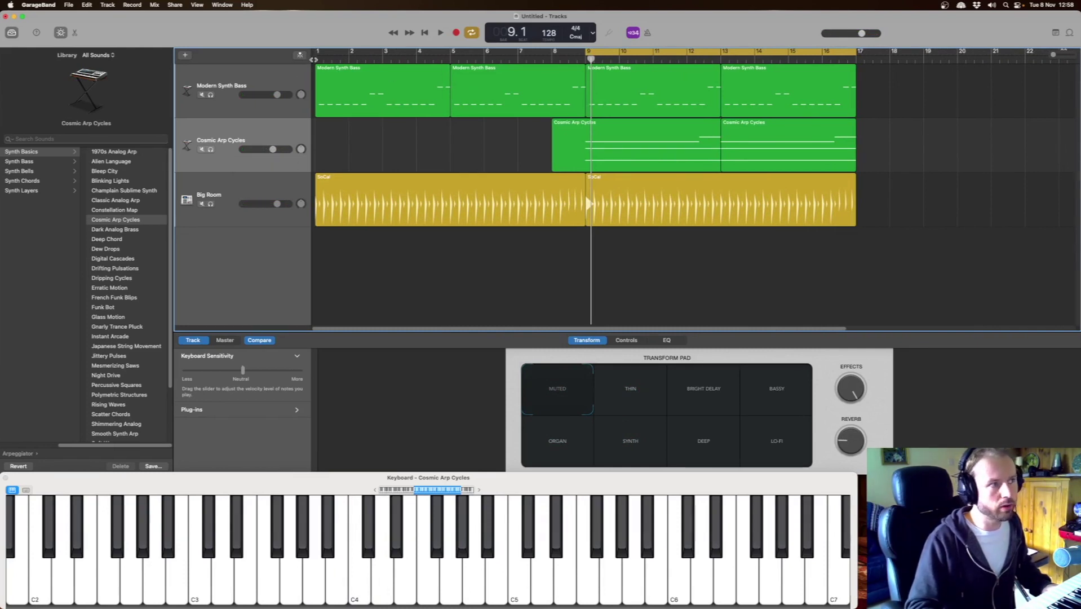
Play the song from bar 1 to about bar 6 with the cycle range turned off.
{"action": "key", "text": "Return"}
{"action": "key", "text": "space"}
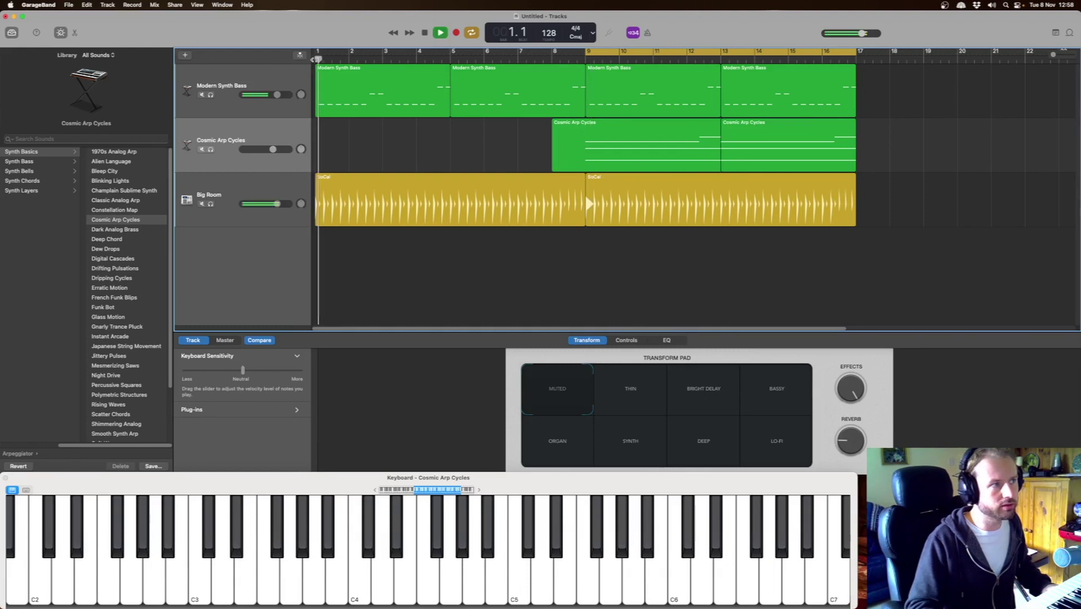
{"action": "left_click", "coordinate": [630, 52]}
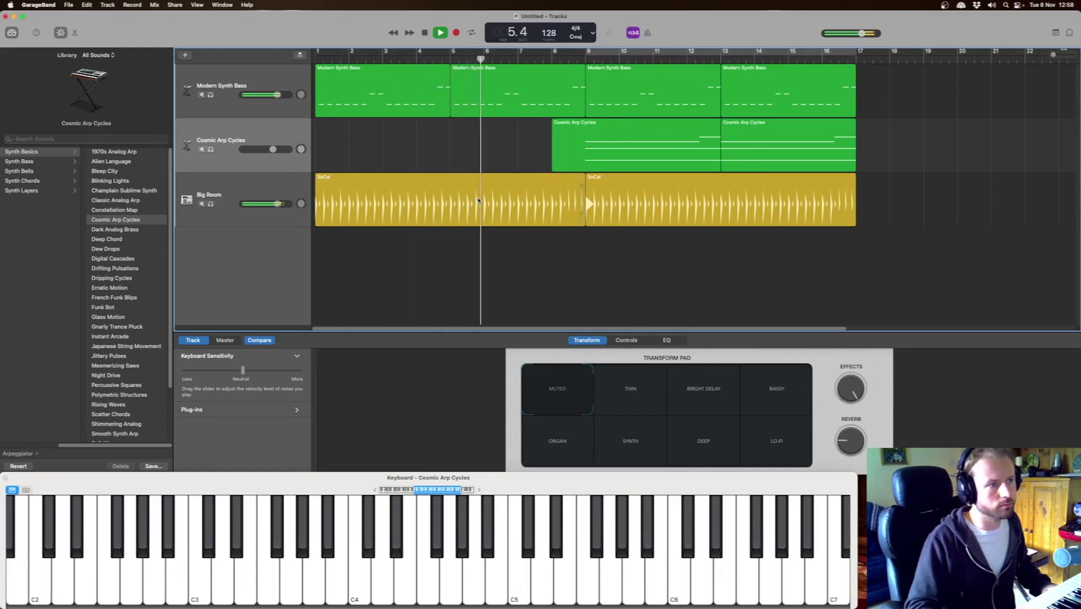
{"action": "key", "text": "space"}
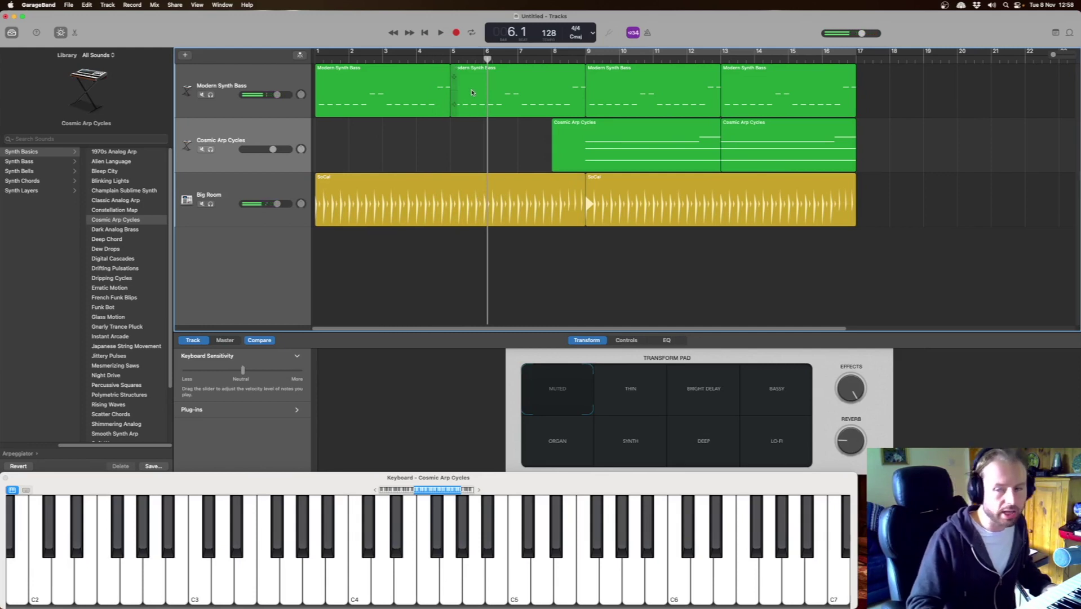
Split the first Big Room drummer region at bar 5.
{"action": "left_click", "coordinate": [456, 58]}
{"action": "left_click", "coordinate": [448, 194]}
{"action": "right_click", "coordinate": [450, 198]}
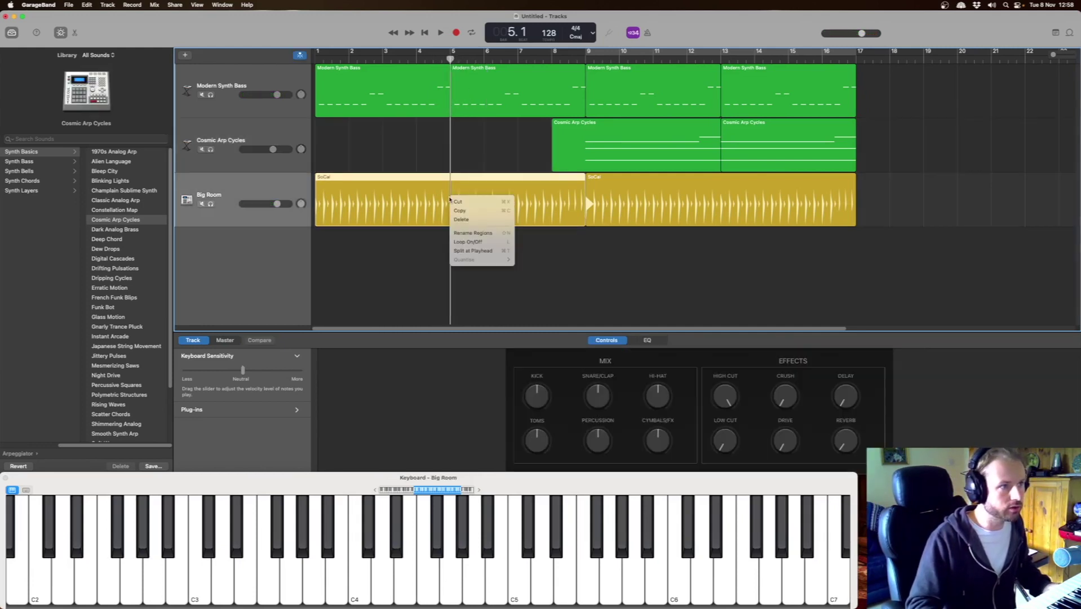
{"action": "left_click", "coordinate": [473, 251]}
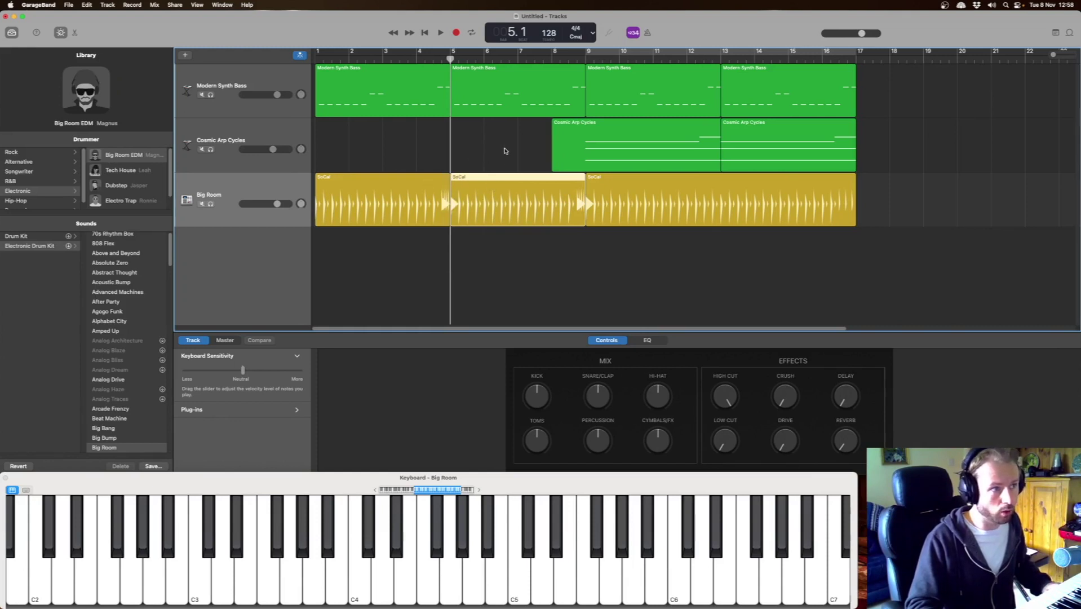
Open the drummer editor for the Big Room region covering bars 5 to 9.
{"action": "left_click", "coordinate": [399, 181]}
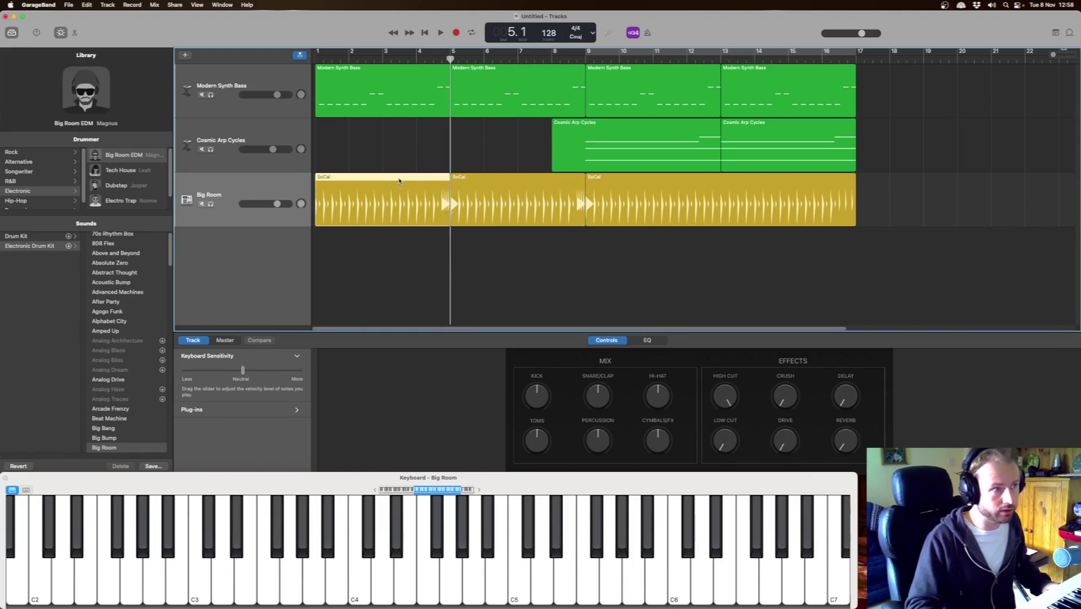
{"action": "left_click", "coordinate": [519, 184]}
{"action": "key", "text": "b"}
{"action": "key", "text": "e"}
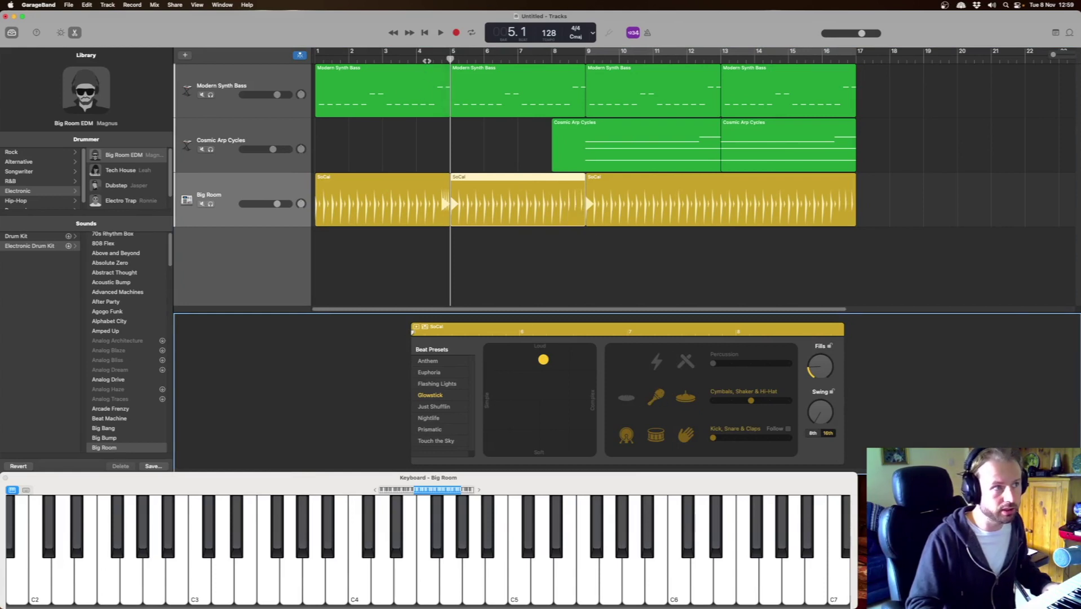
Play the arrangement from around bar 4 to bar 17, checking the drummer settings of the Big Room region that starts at bar 9.
{"action": "left_click", "coordinate": [427, 61]}
{"action": "key", "text": "space"}
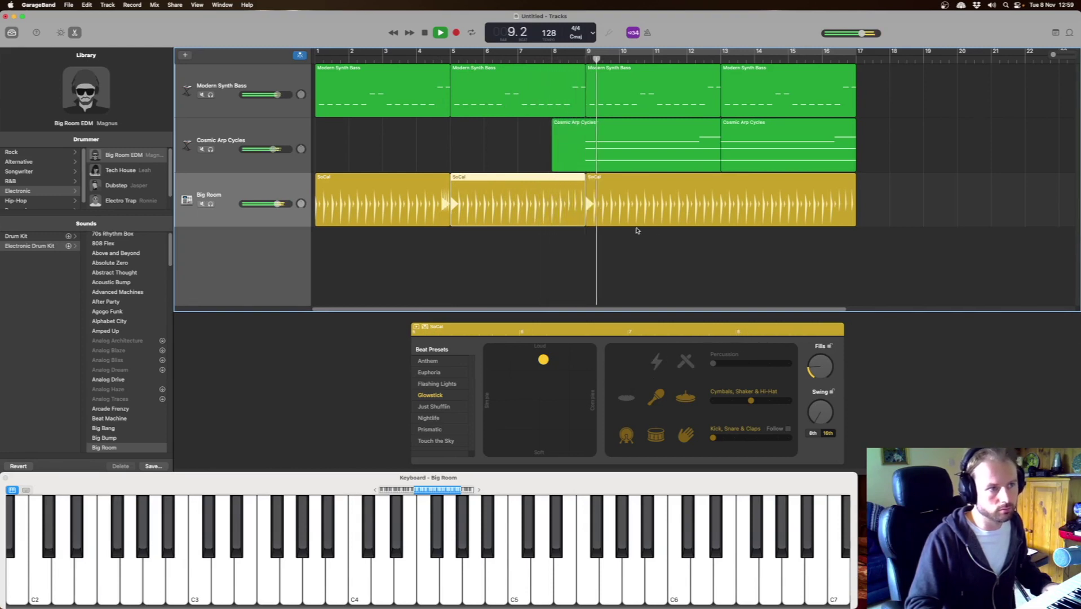
{"action": "left_click", "coordinate": [635, 189]}
{"action": "key", "text": "space"}
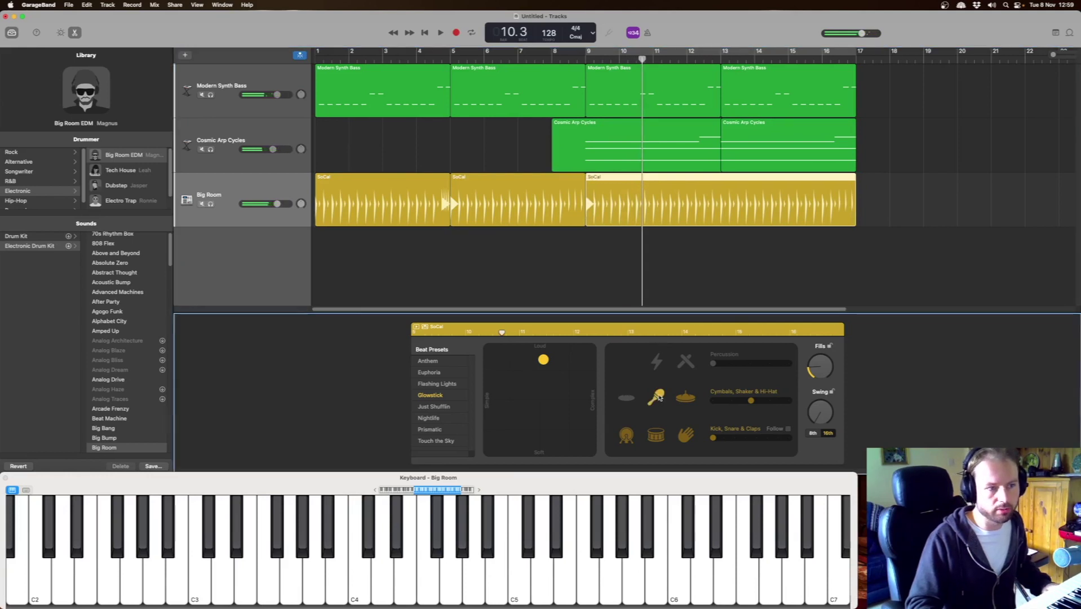
{"action": "left_click", "coordinate": [634, 248]}
{"action": "key", "text": "space"}
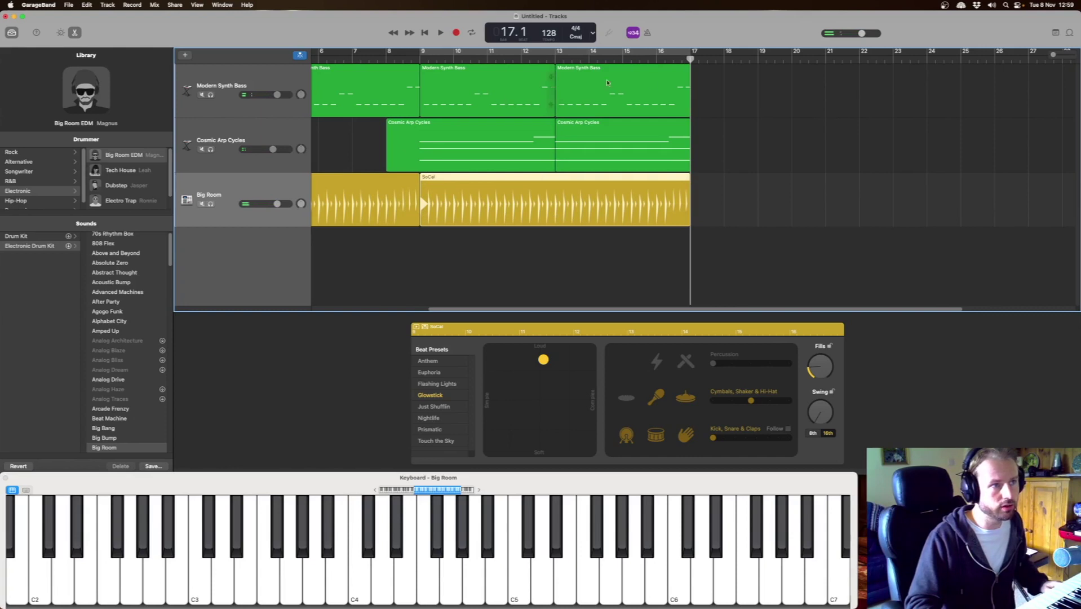
Copy the last two Modern Synth Bass regions and the last Big Room region to bars 17 to 25 and cycle that range.
{"action": "left_click_drag", "start_coordinate": [810, 100], "coordinate": [749, 94]}
{"action": "left_click_drag", "start_coordinate": [738, 204], "coordinate": [815, 213]}
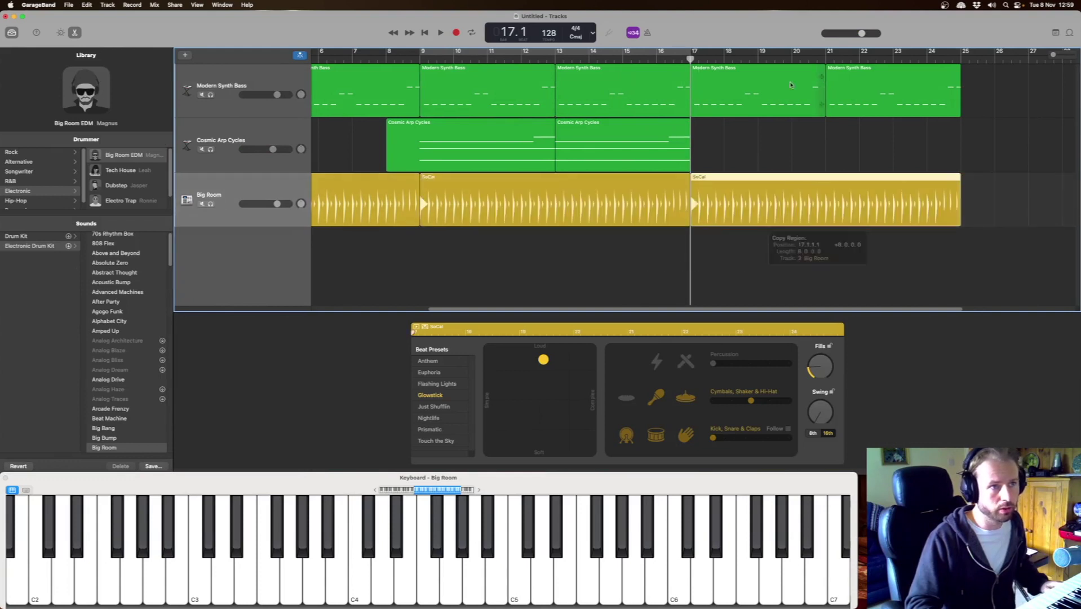
{"action": "left_click_drag", "start_coordinate": [695, 54], "coordinate": [960, 54]}
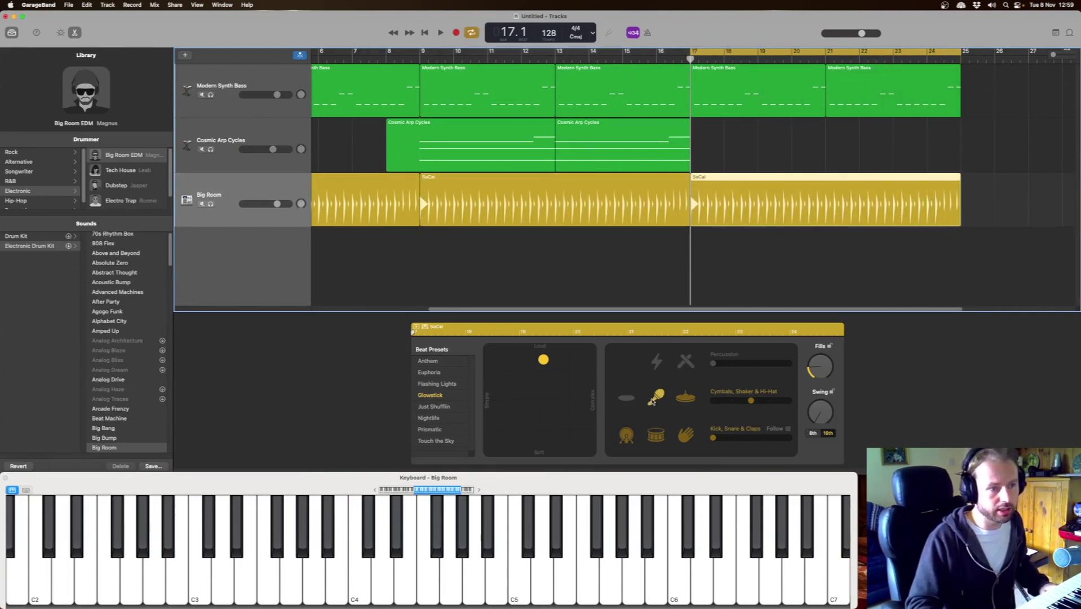
{"action": "key", "text": "space"}
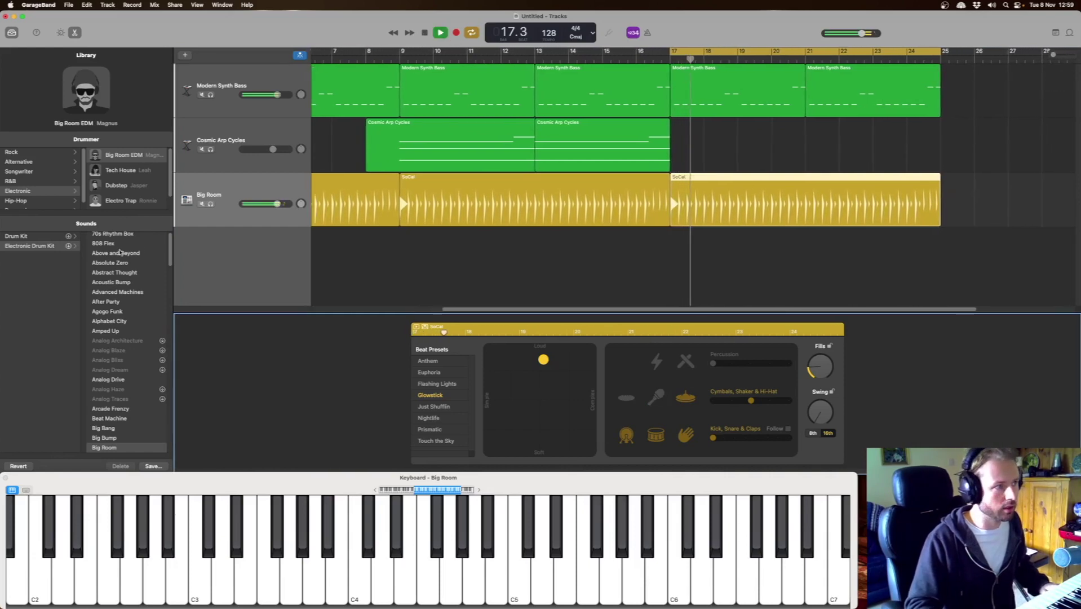
{"action": "key", "text": "space"}
Add a software instrument track and assign it the Classic Super Saw synthesizer lead sound.
{"action": "left_click", "coordinate": [185, 53]}
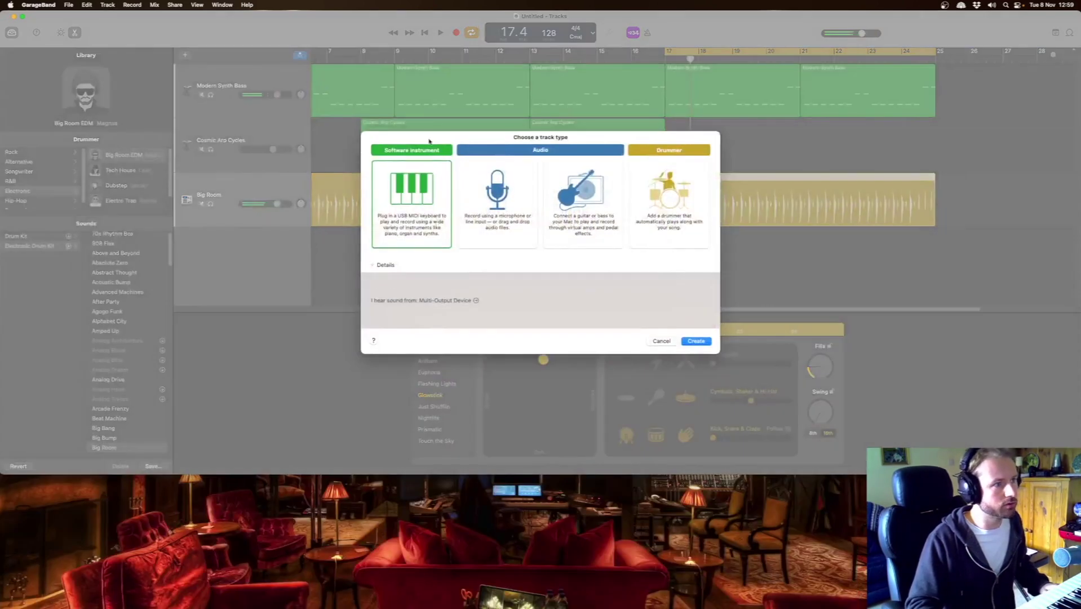
{"action": "double_click", "coordinate": [414, 183]}
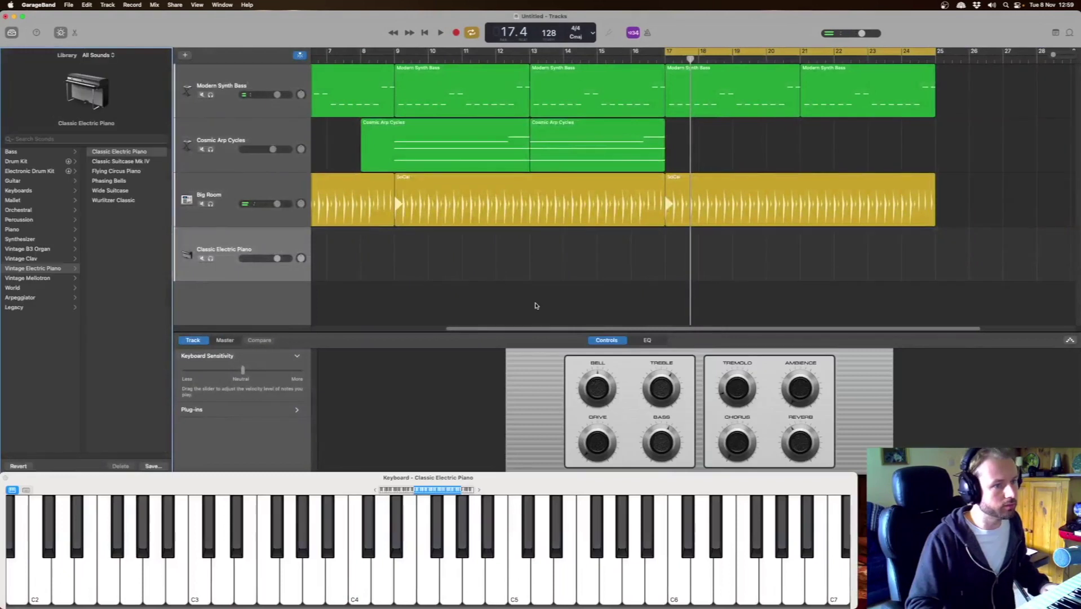
{"action": "left_click", "coordinate": [43, 239]}
{"action": "left_click", "coordinate": [123, 211]}
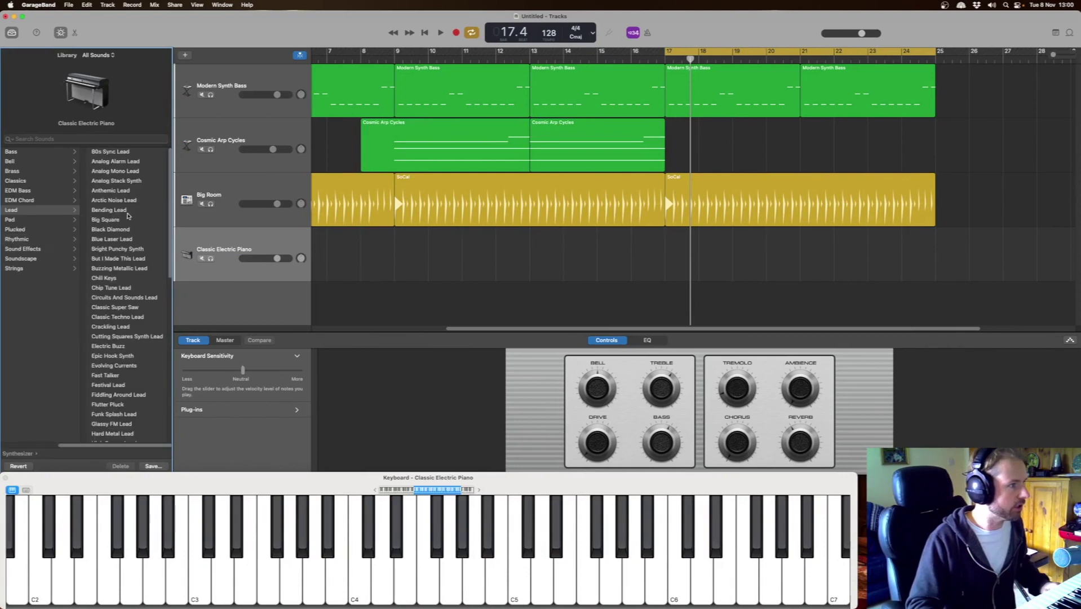
{"action": "left_click", "coordinate": [148, 296]}
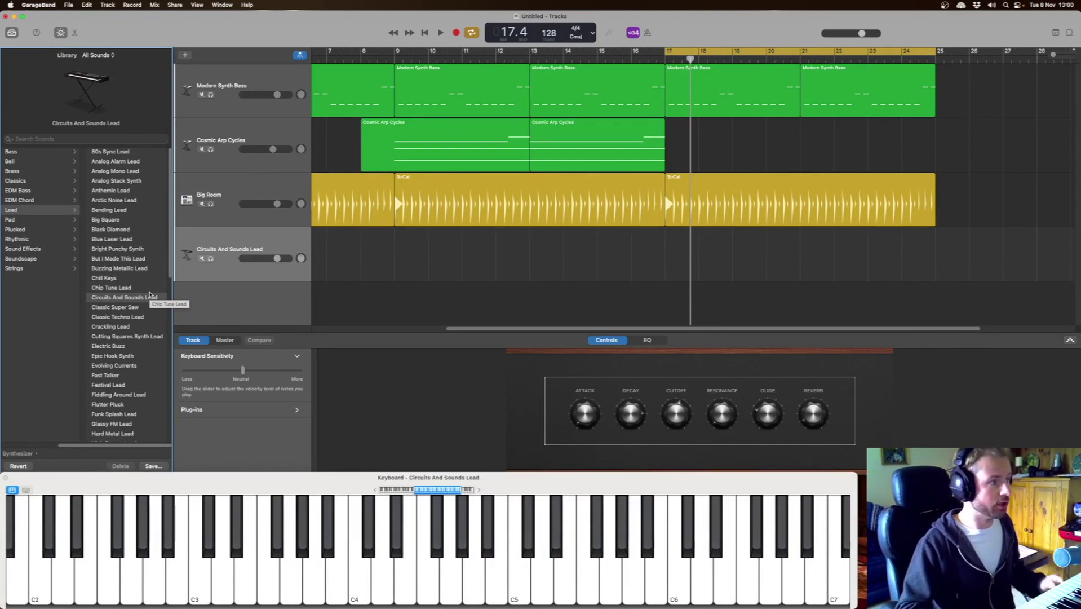
{"action": "left_click", "coordinate": [117, 310]}
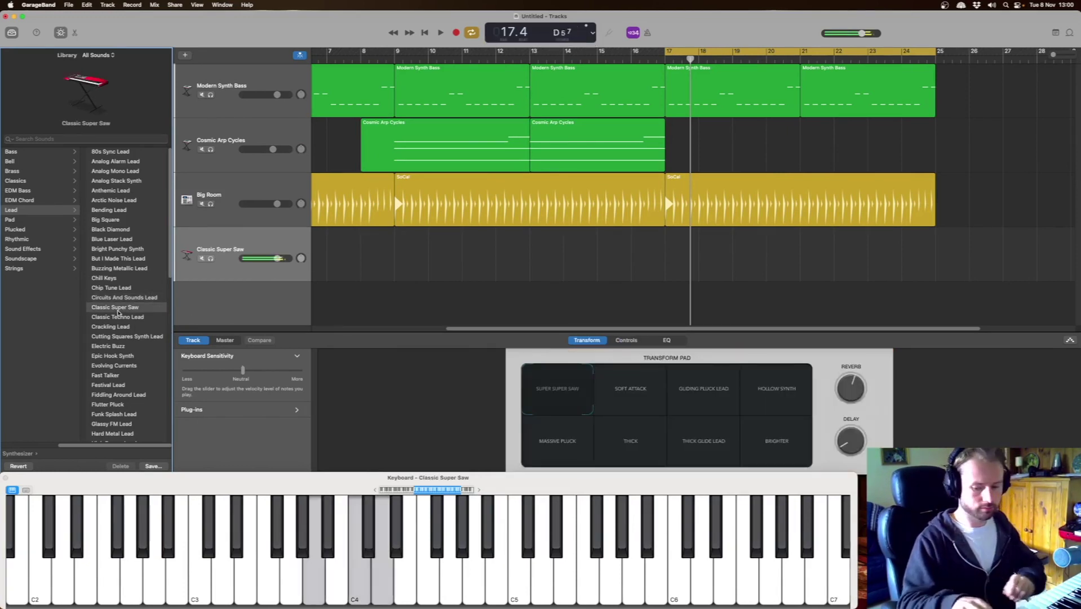
Rehearse a Classic Super Saw melody over the bass and drums from bar 17 to about bar 21.
{"action": "key", "text": "space"}
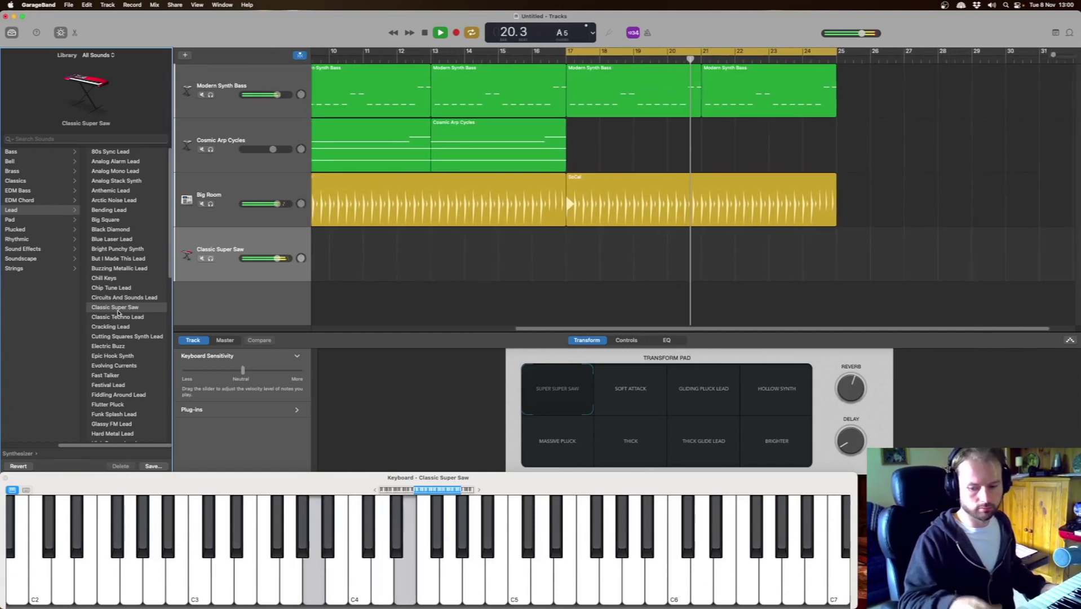
{"action": "key", "text": "space"}
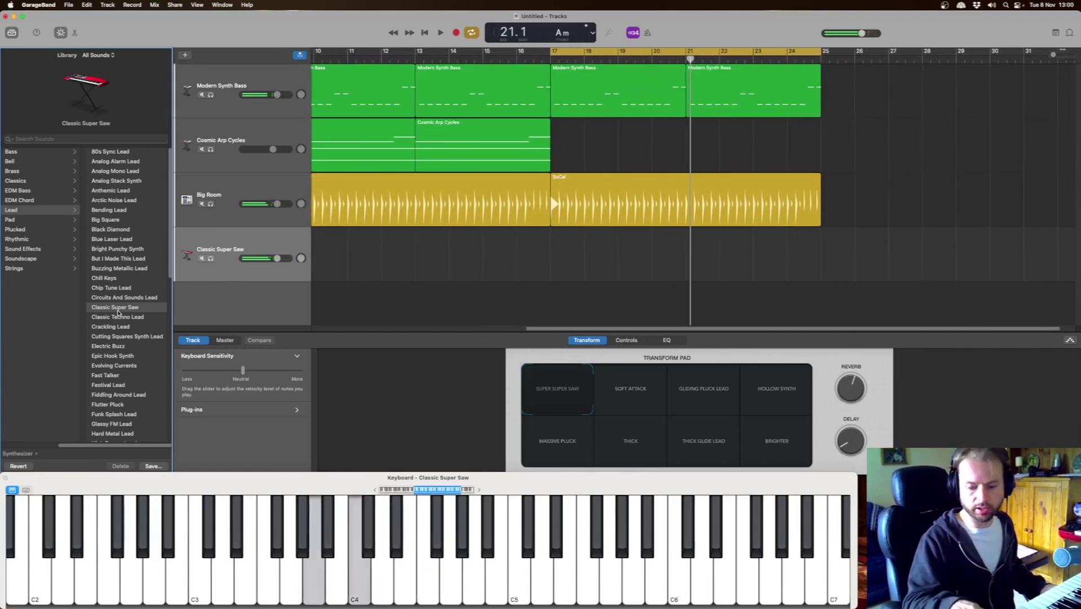
{"action": "key", "text": "space"}
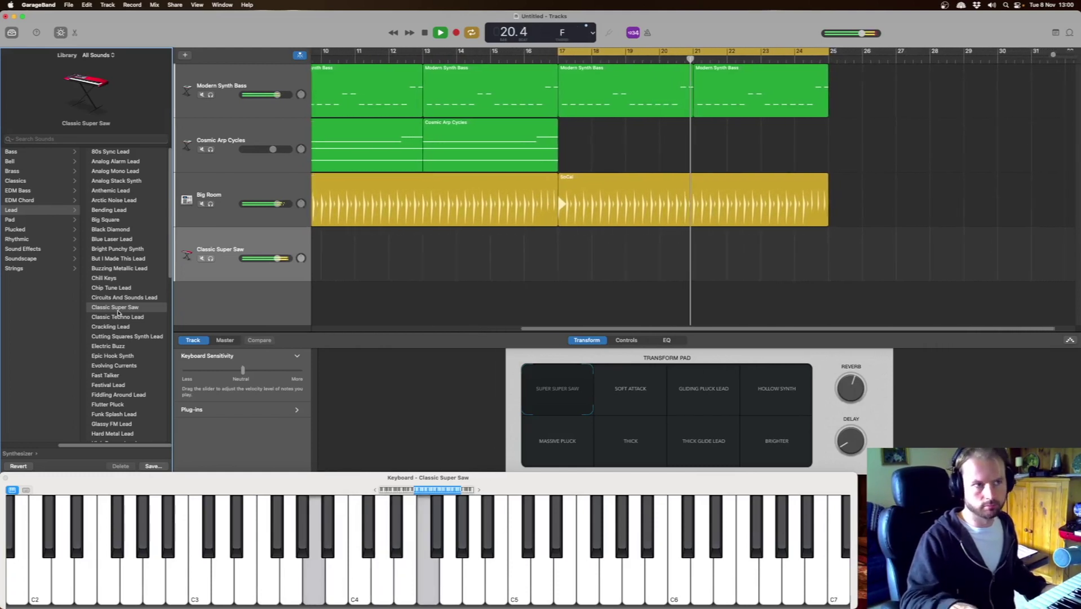
Record a Classic Super Saw melody from bar 17 and trim its region to end at bar 21.
{"action": "key", "text": "space"}
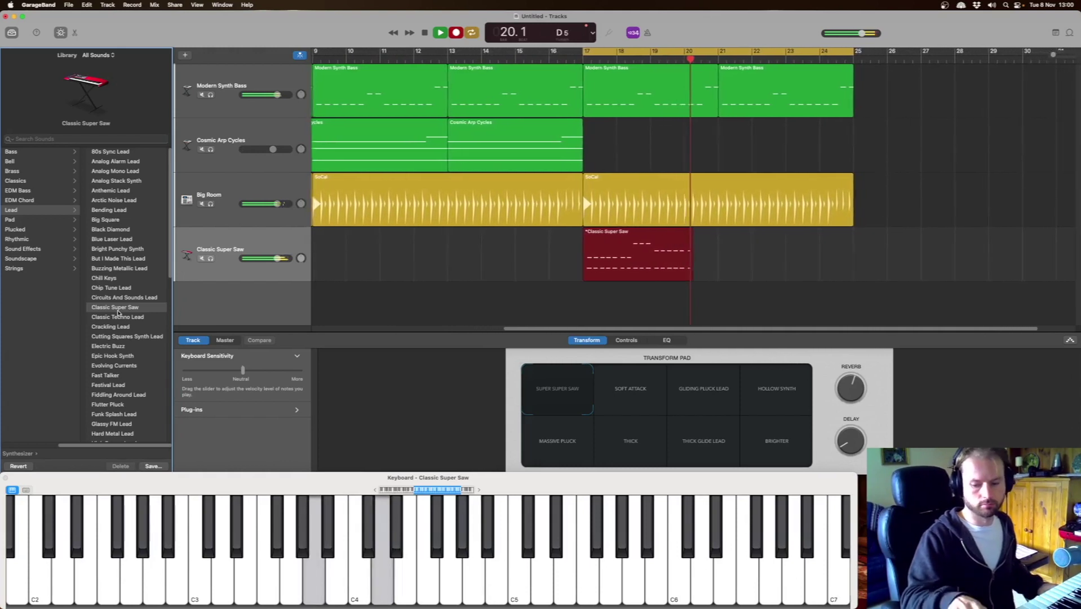
{"action": "key", "text": "space"}
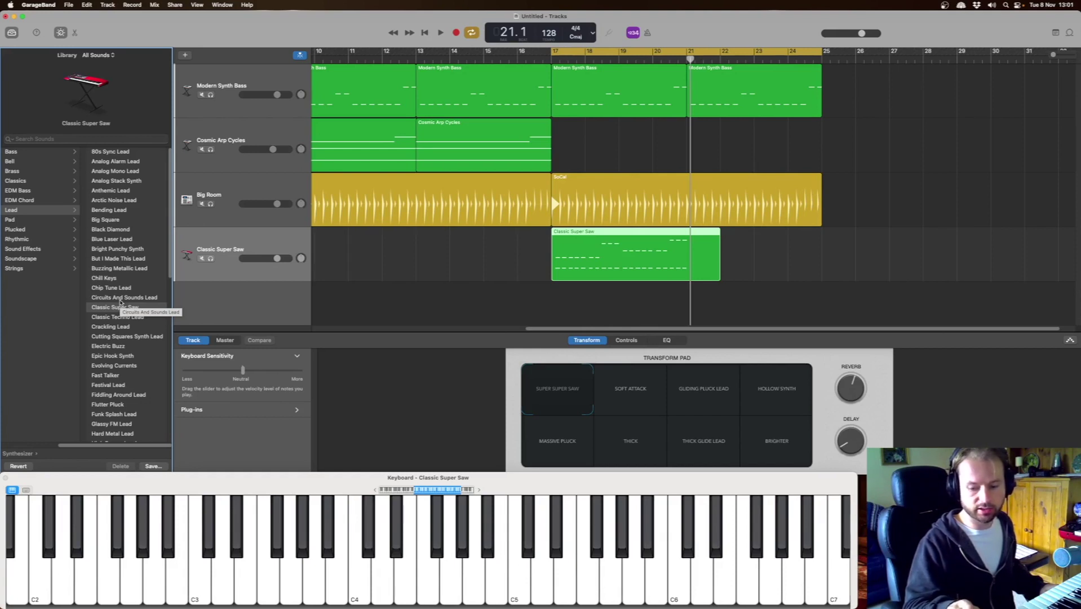
{"action": "left_click", "coordinate": [788, 288]}
{"action": "left_click", "coordinate": [674, 261]}
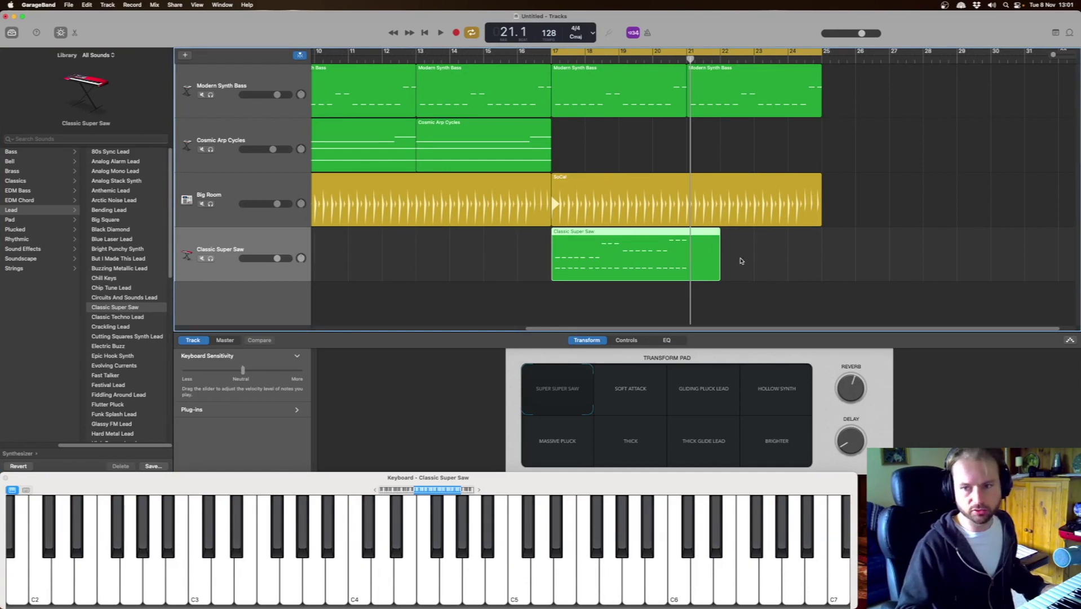
{"action": "left_click_drag", "start_coordinate": [719, 276], "coordinate": [688, 276]}
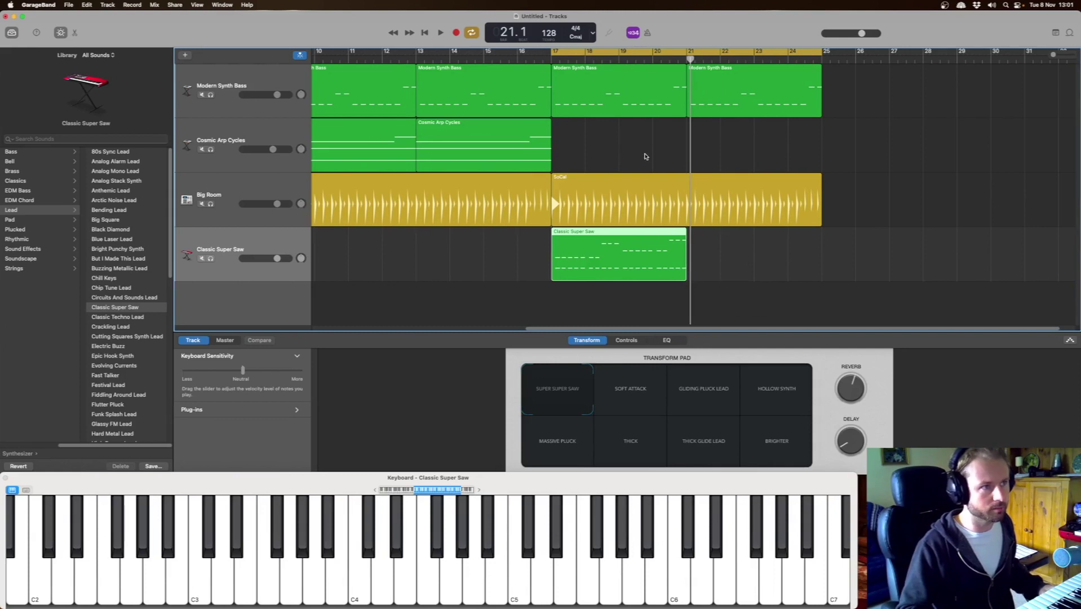
Play back the Classic Super Saw region and loop it out to bar 25.
{"action": "key", "text": "space"}
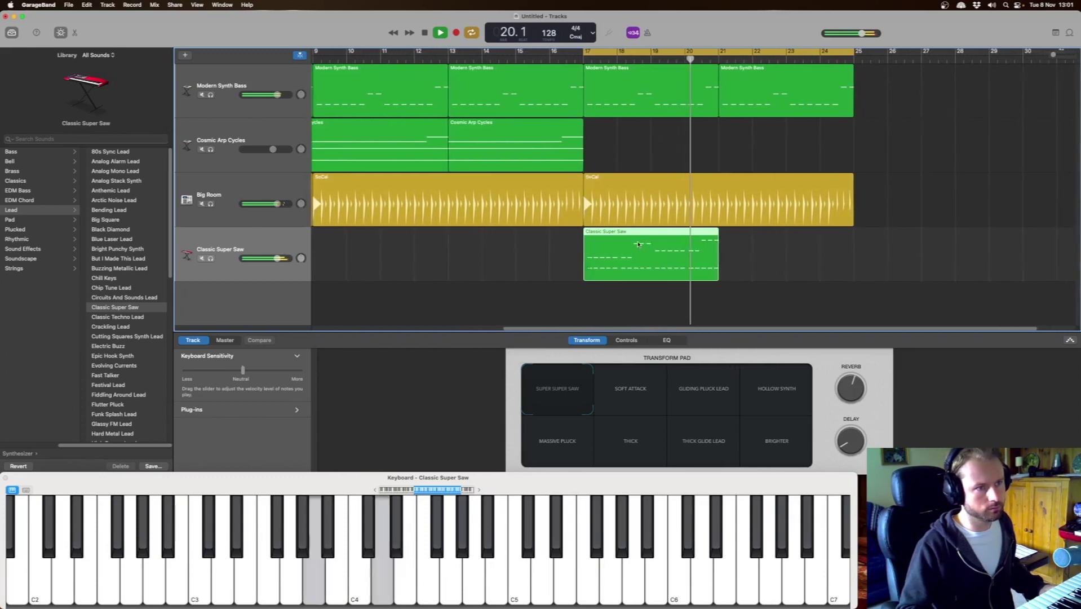
{"action": "key", "text": "space"}
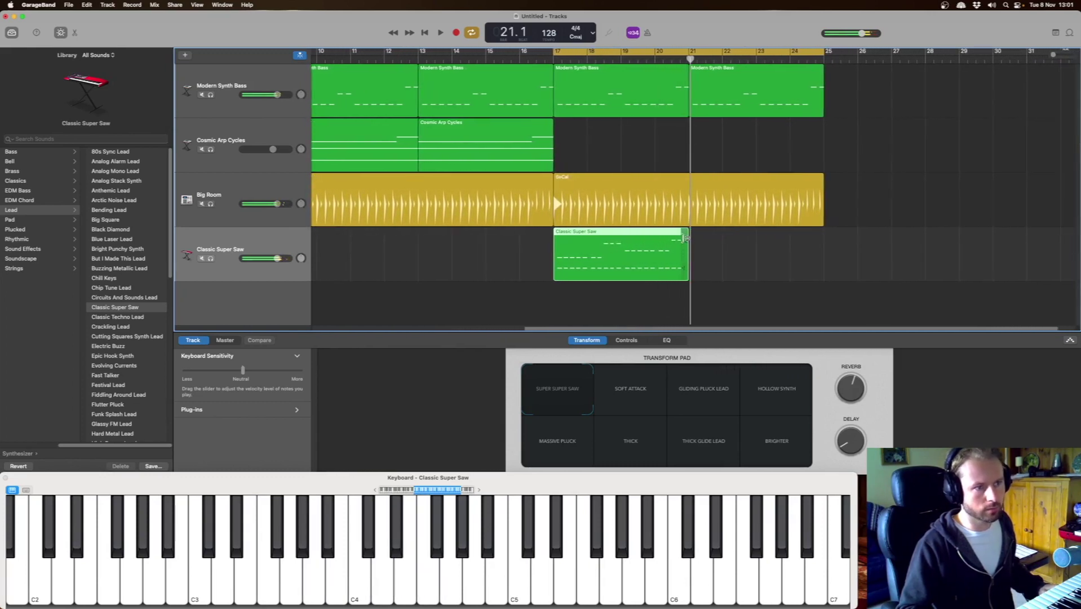
{"action": "left_click_drag", "start_coordinate": [685, 237], "coordinate": [823, 238]}
Listen to the section from bar 17 to 21 and lower the Classic Super Saw track's volume slightly.
{"action": "key", "text": "space"}
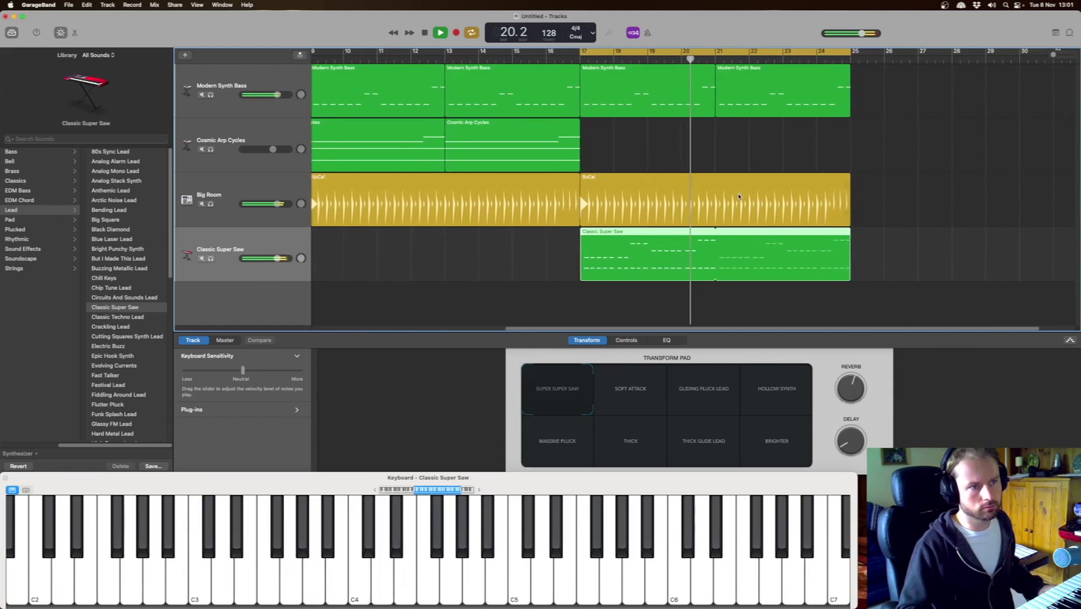
{"action": "key", "text": "space"}
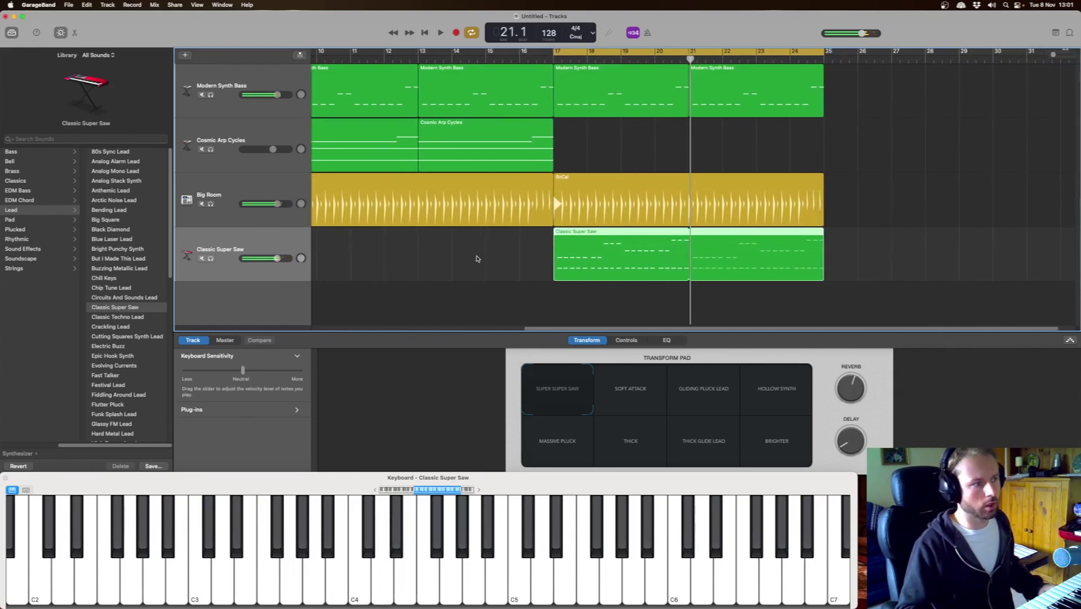
{"action": "left_click_drag", "start_coordinate": [277, 258], "coordinate": [272, 258]}
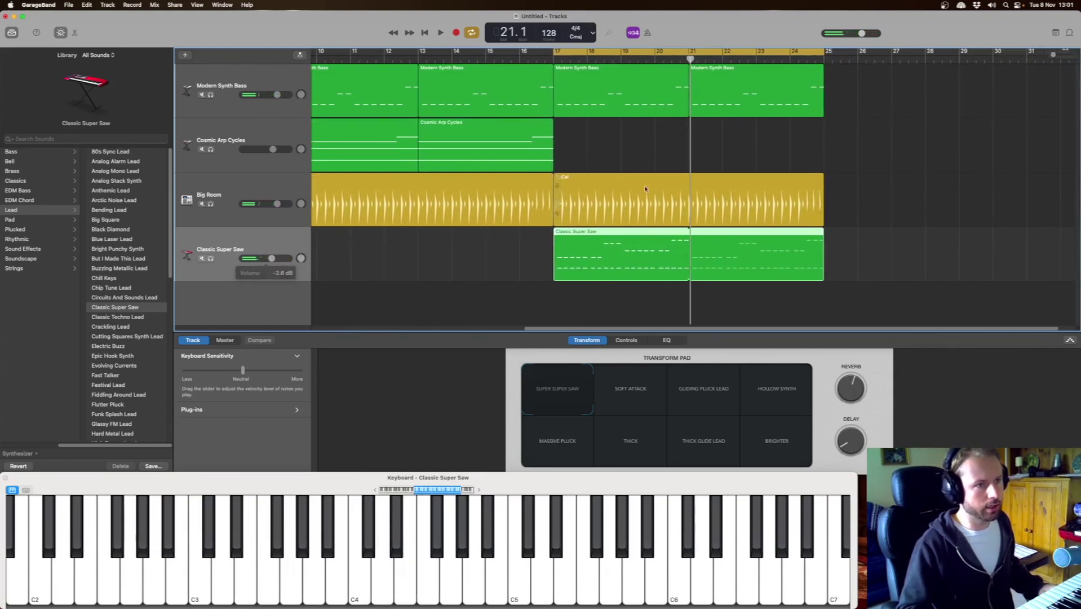
Split the Big Room drum region at bar 21, open its second half in the drummer editor and play the section back.
{"action": "left_click", "coordinate": [691, 191]}
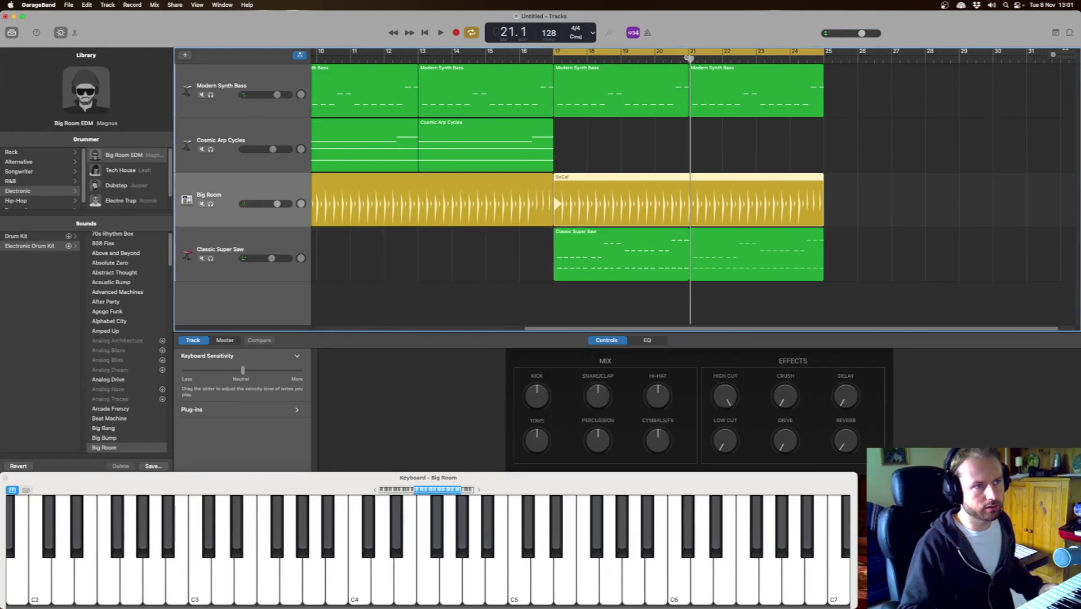
{"action": "right_click", "coordinate": [690, 179]}
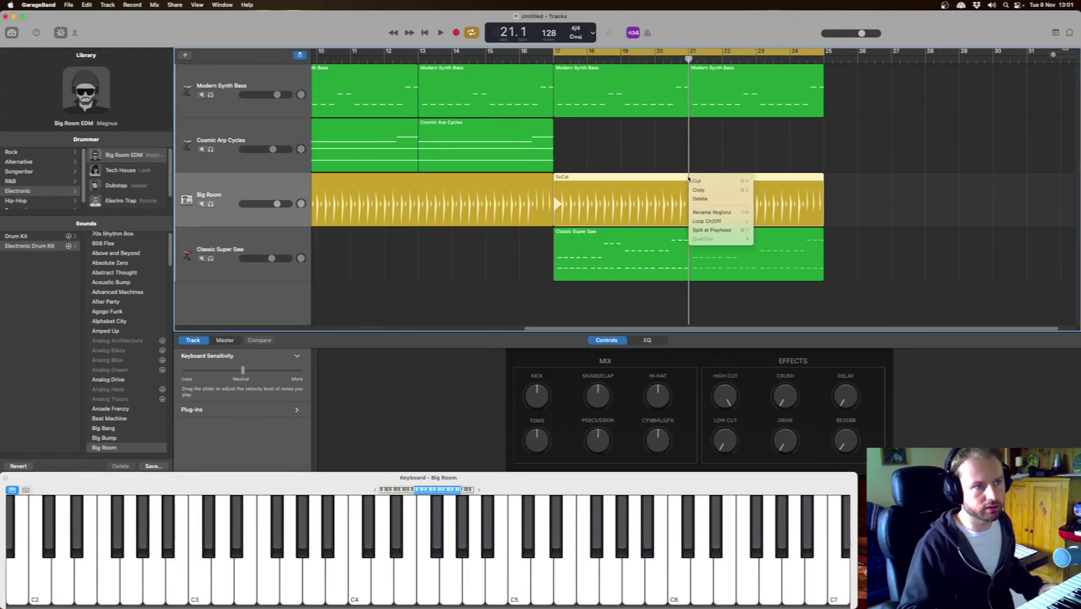
{"action": "left_click", "coordinate": [728, 231]}
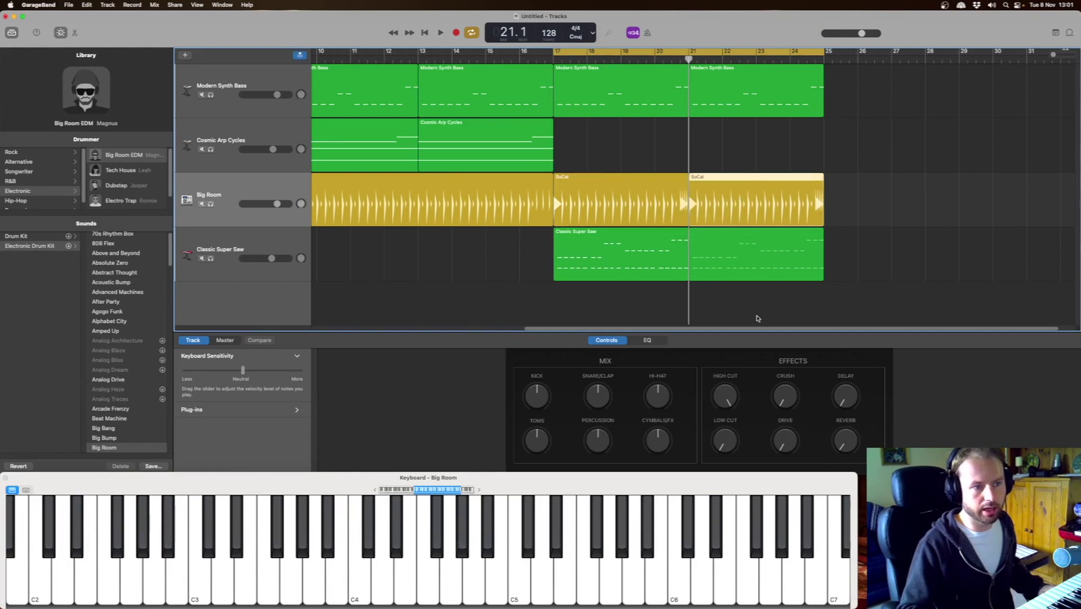
{"action": "double_click", "coordinate": [736, 176]}
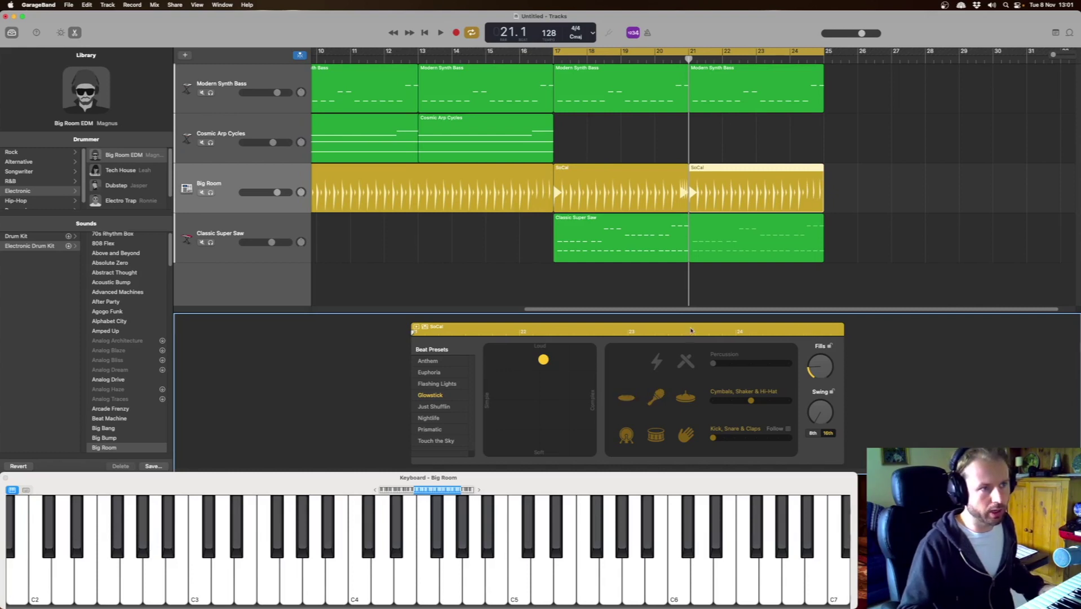
{"action": "key", "text": "space"}
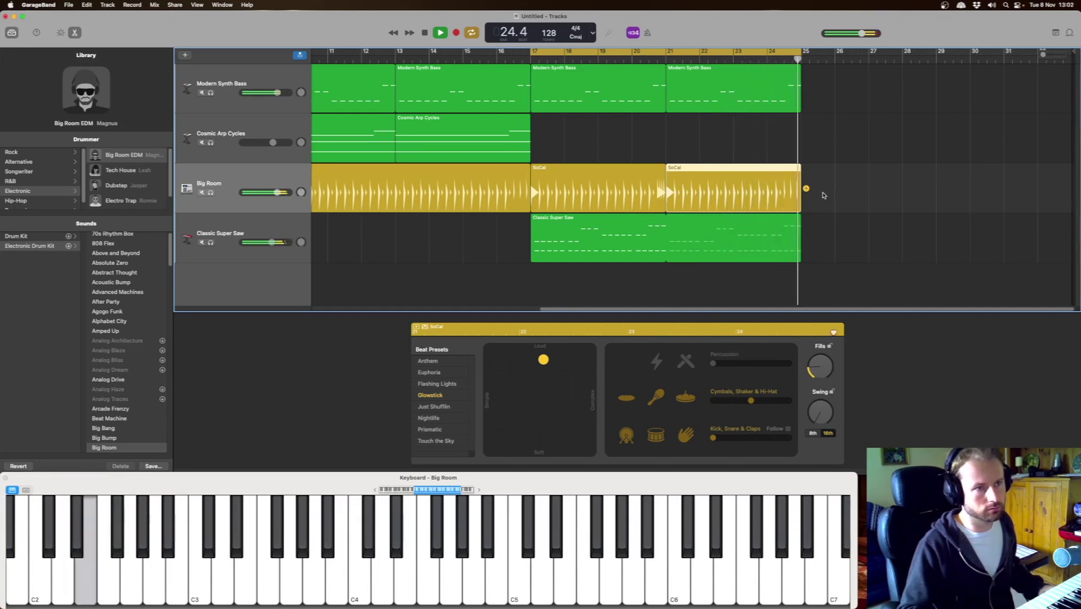
{"action": "key", "text": "space"}
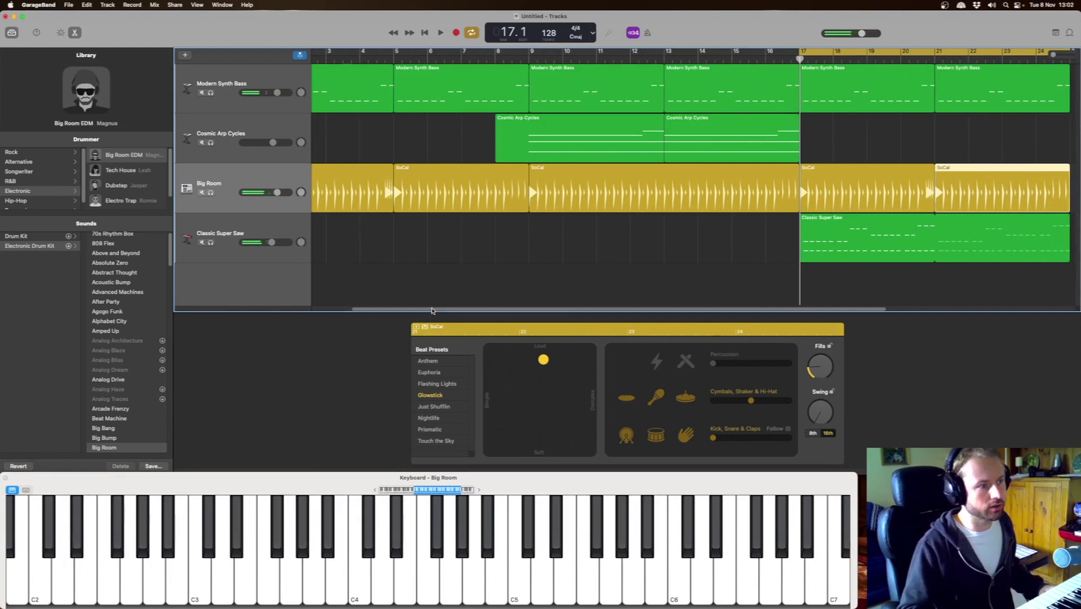
Switch the position display to Beats & Time and place the playhead at bar 25.
{"action": "left_click_drag", "start_coordinate": [432, 310], "coordinate": [598, 312]}
{"action": "left_click", "coordinate": [826, 57]}
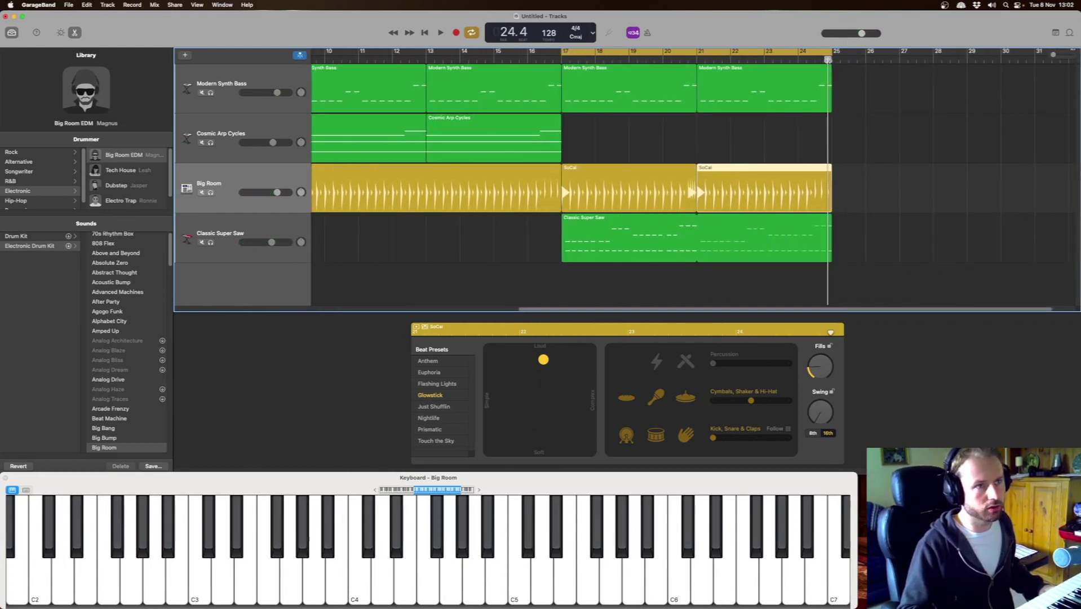
{"action": "left_click", "coordinate": [594, 35]}
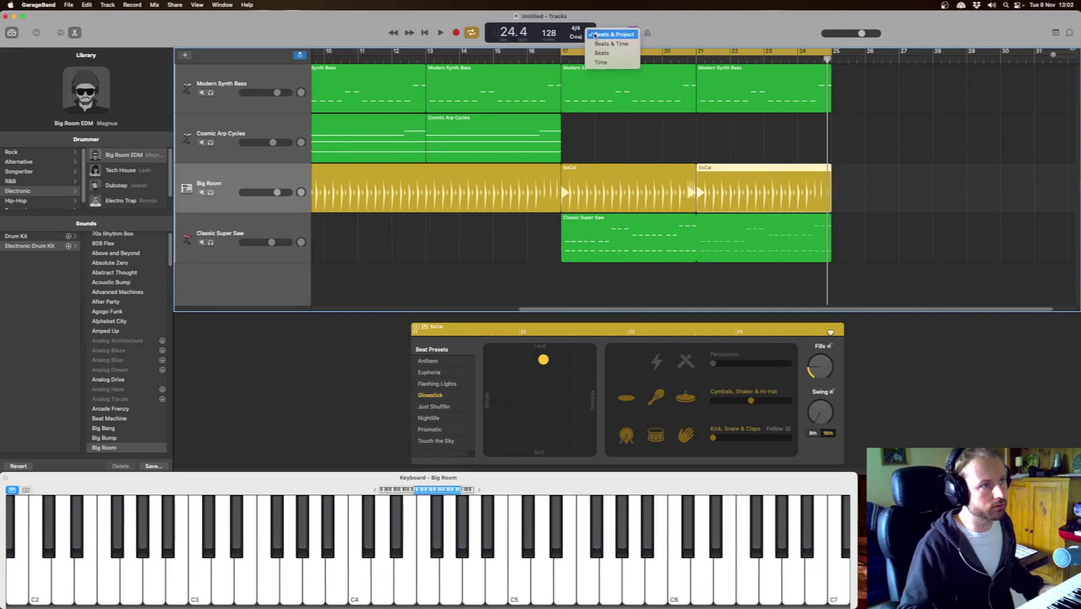
{"action": "left_click", "coordinate": [624, 44]}
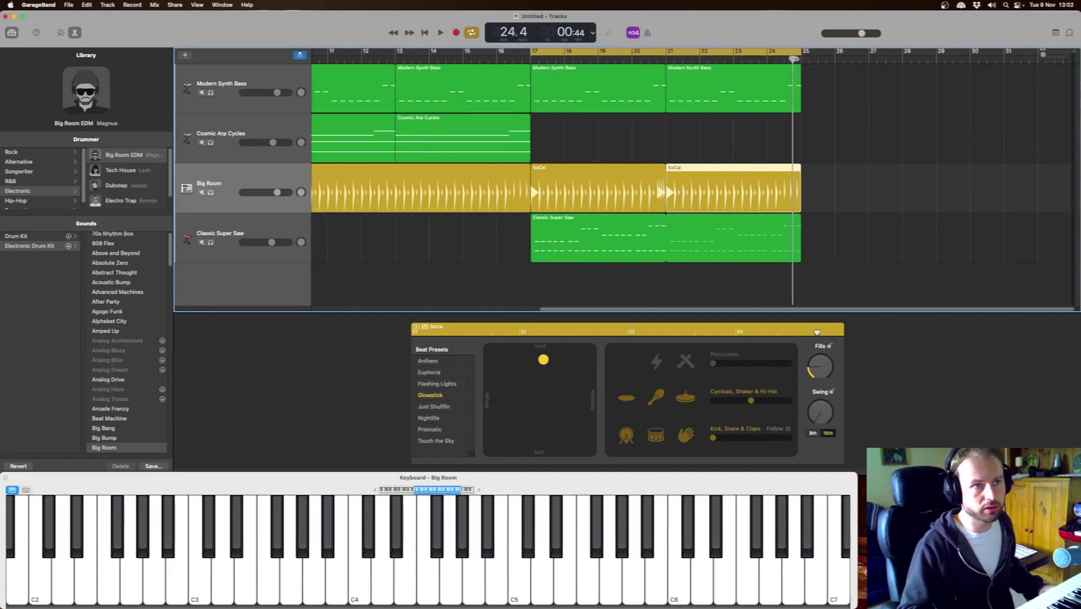
{"action": "left_click", "coordinate": [800, 57]}
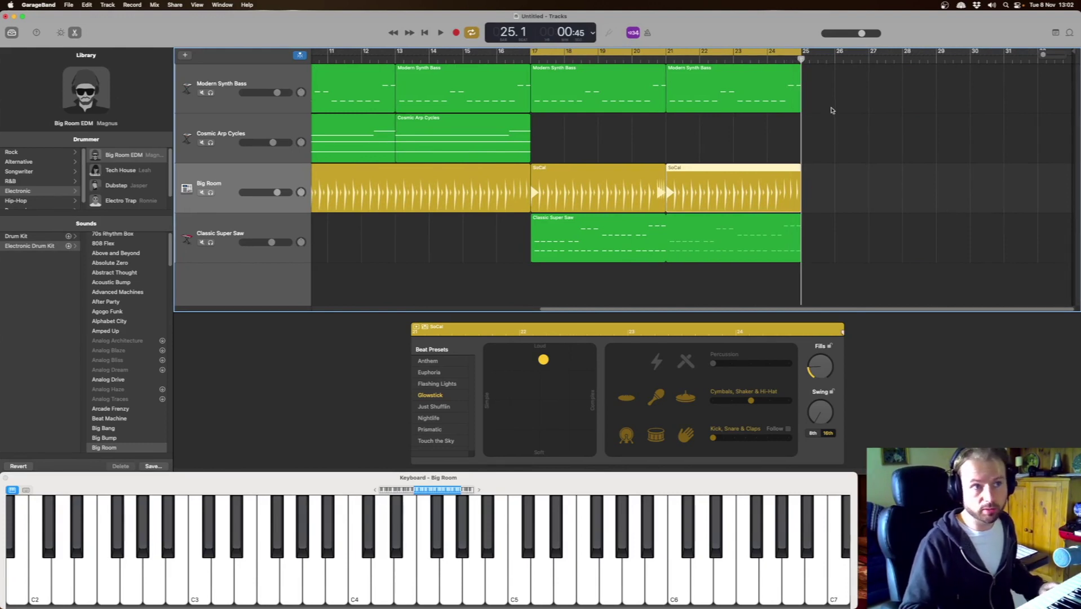
Copy the bass, drum and Classic Super Saw regions of bars 17 to 25 to bar 25 and set the cycle range to bars 25–33.
{"action": "left_click_drag", "start_coordinate": [838, 88], "coordinate": [597, 242]}
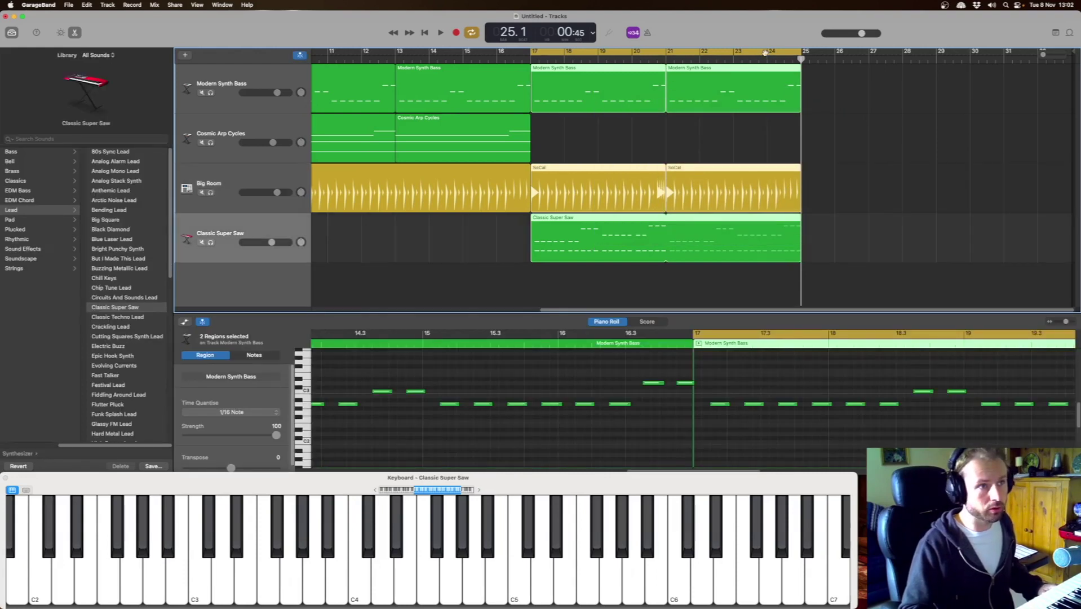
{"action": "left_click_drag", "start_coordinate": [837, 261], "coordinate": [825, 98]}
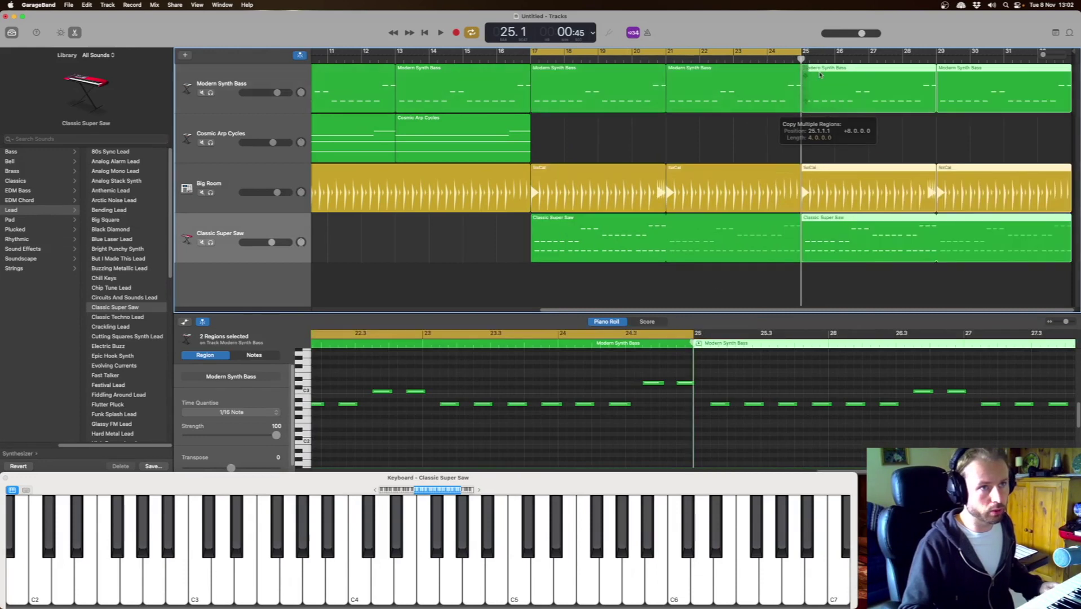
{"action": "left_click_drag", "start_coordinate": [807, 53], "coordinate": [1042, 53]}
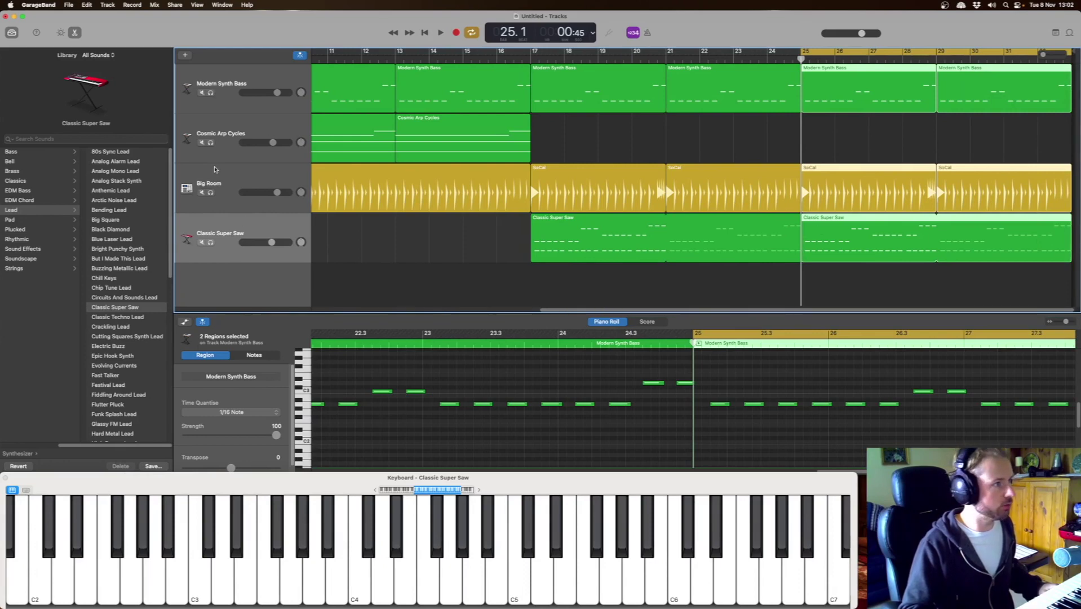
Add a software instrument track and assign it the Breathy Vox synthesizer pad.
{"action": "left_click", "coordinate": [186, 56]}
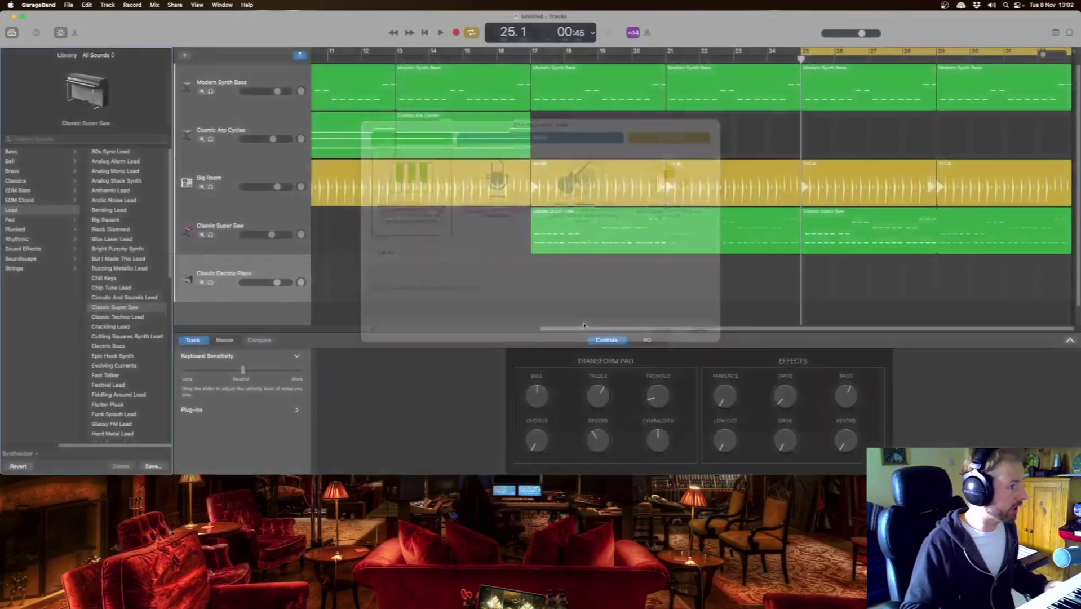
{"action": "left_click", "coordinate": [696, 340]}
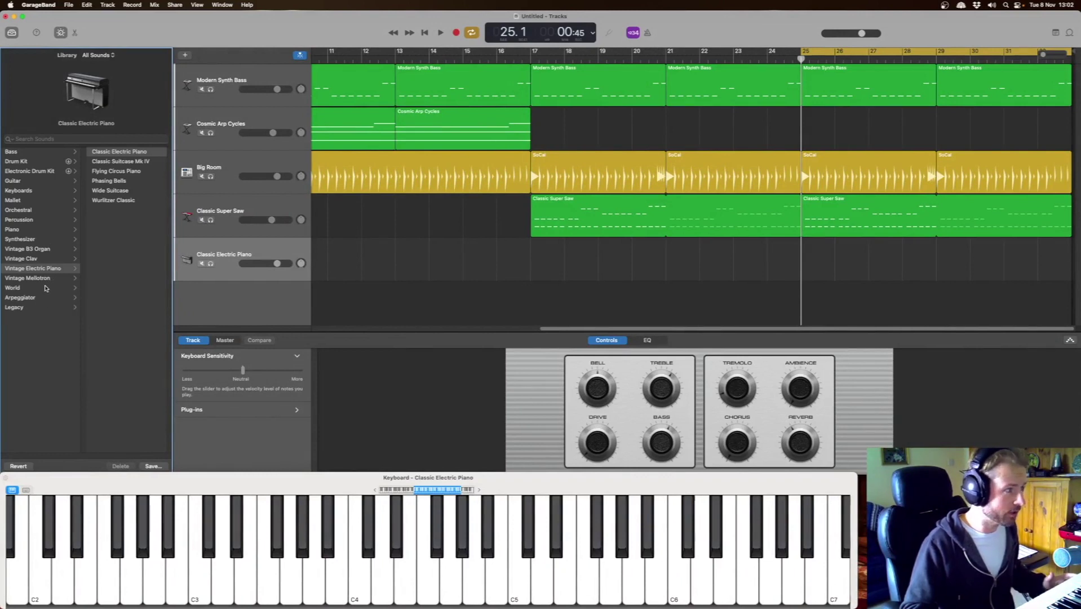
{"action": "left_click", "coordinate": [35, 240]}
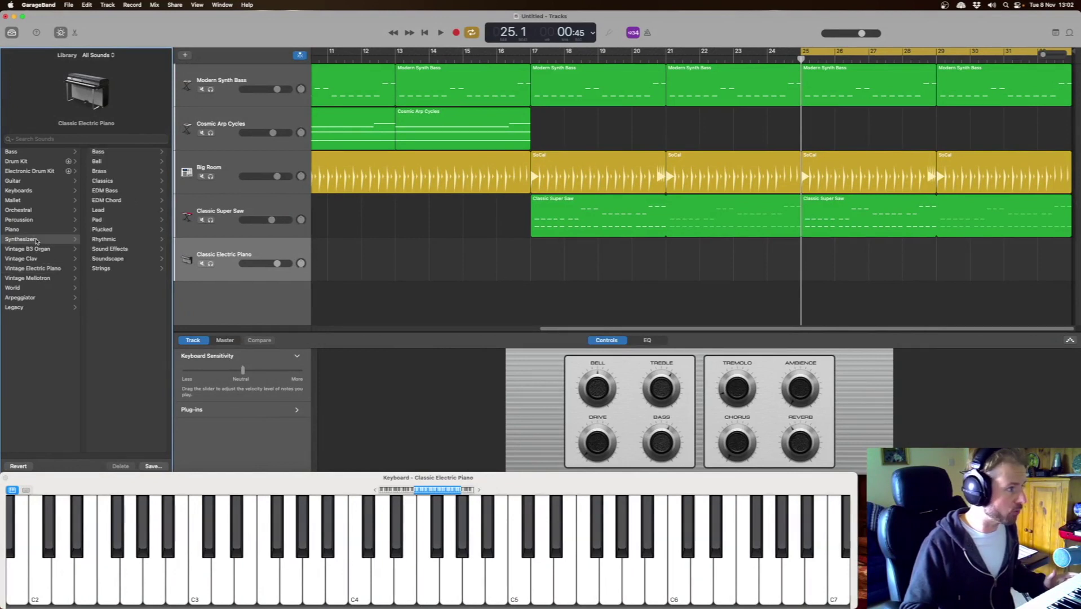
{"action": "left_click", "coordinate": [120, 220]}
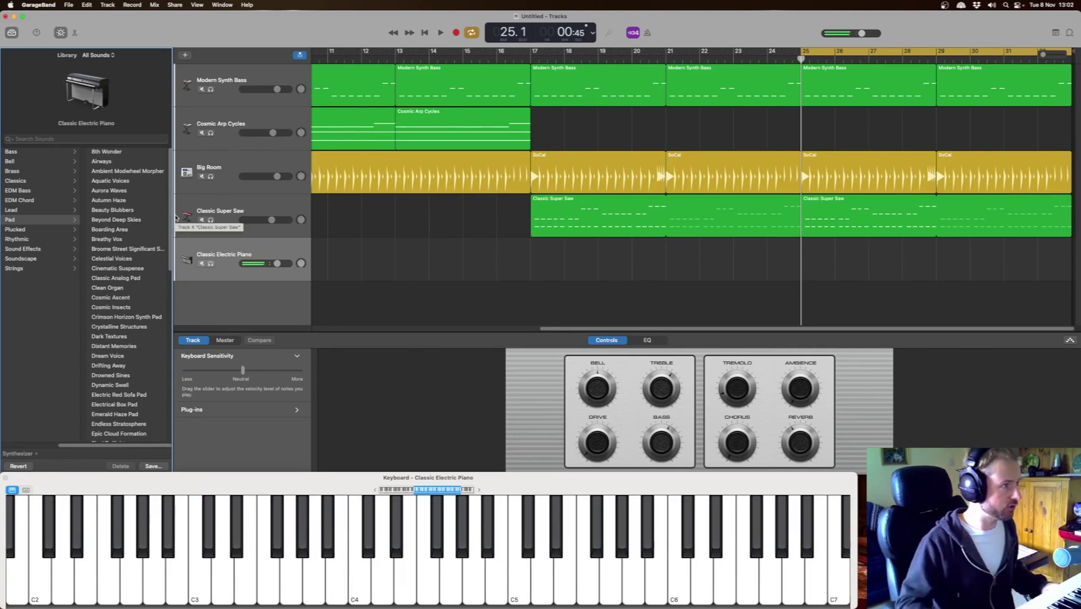
{"action": "left_click", "coordinate": [158, 239]}
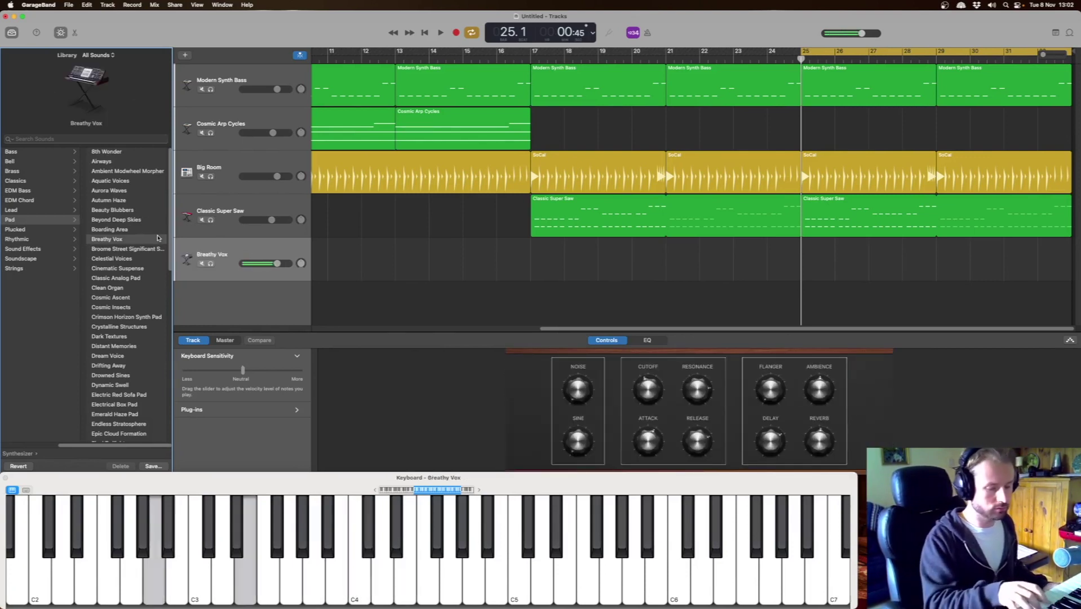
Rehearse a Breathy Vox pad part over the backing tracks and record it across bars 25 to 33.
{"action": "key", "text": "space"}
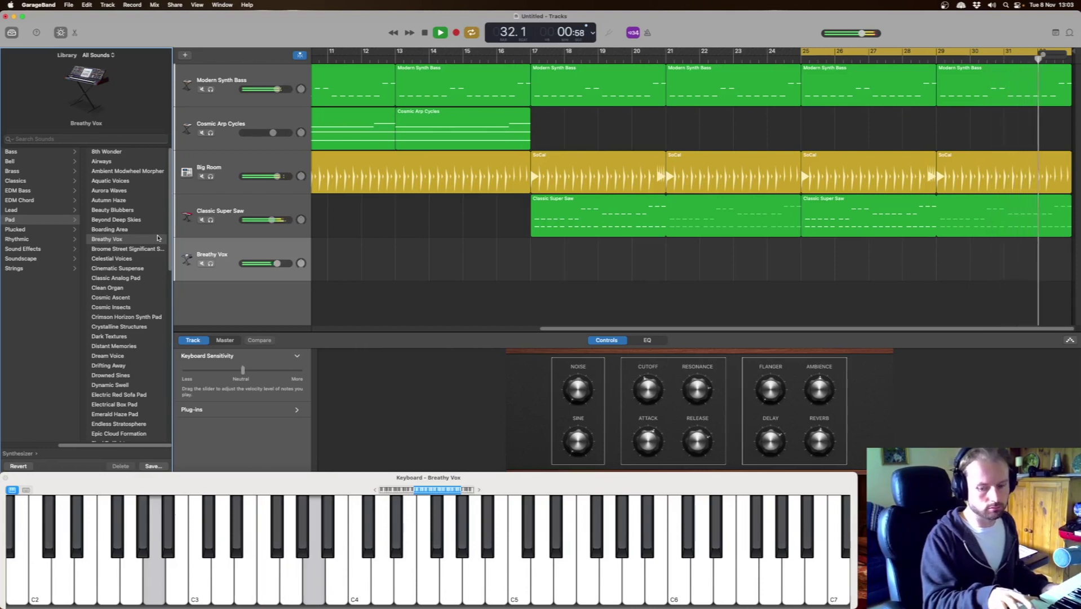
{"action": "key", "text": "space"}
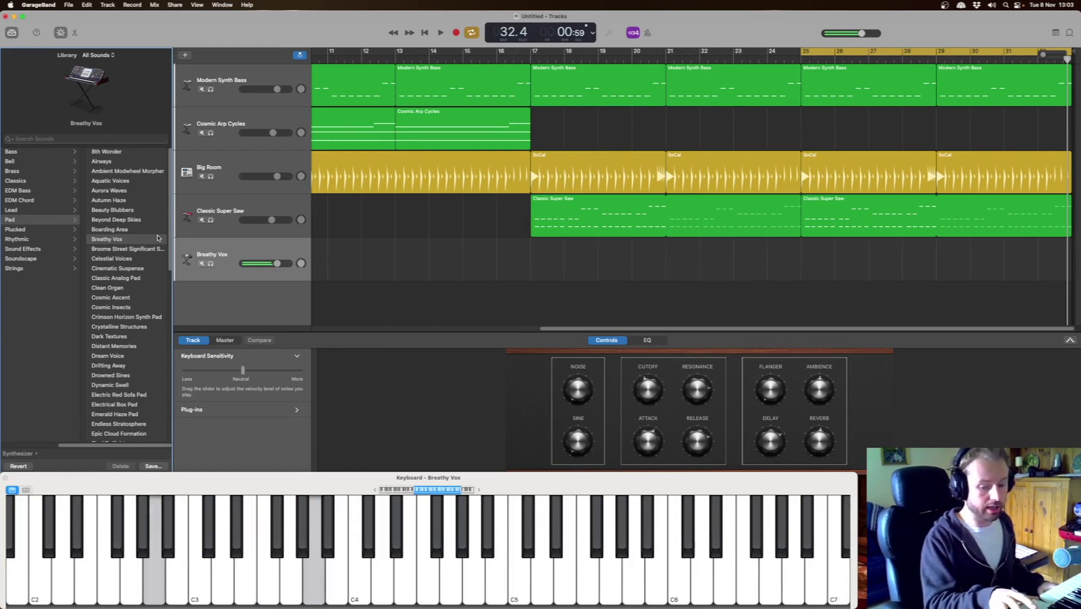
{"action": "key", "text": "r"}
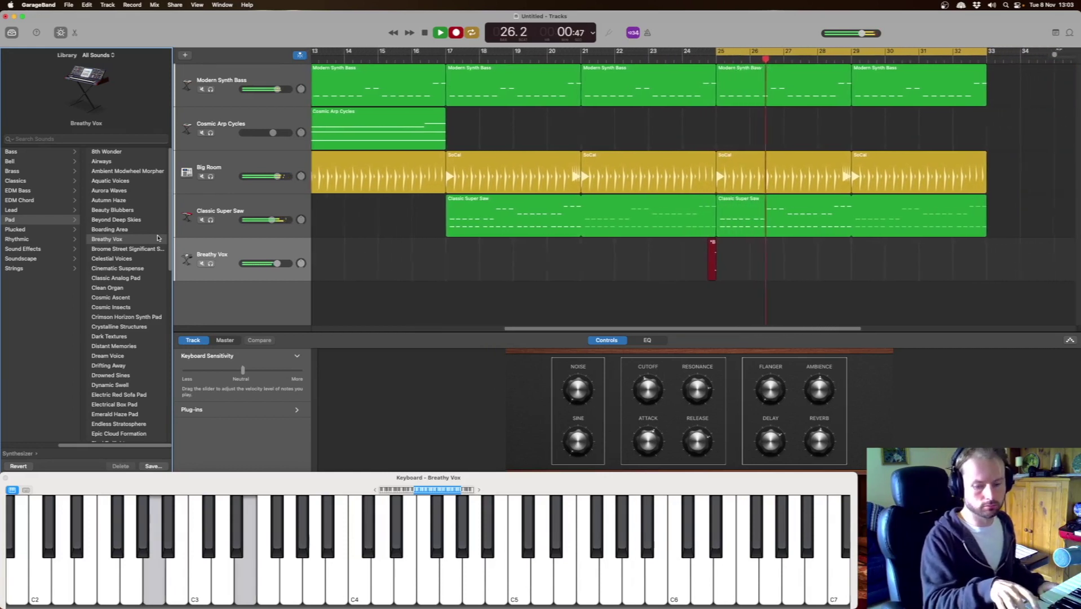
{"action": "key", "text": "r"}
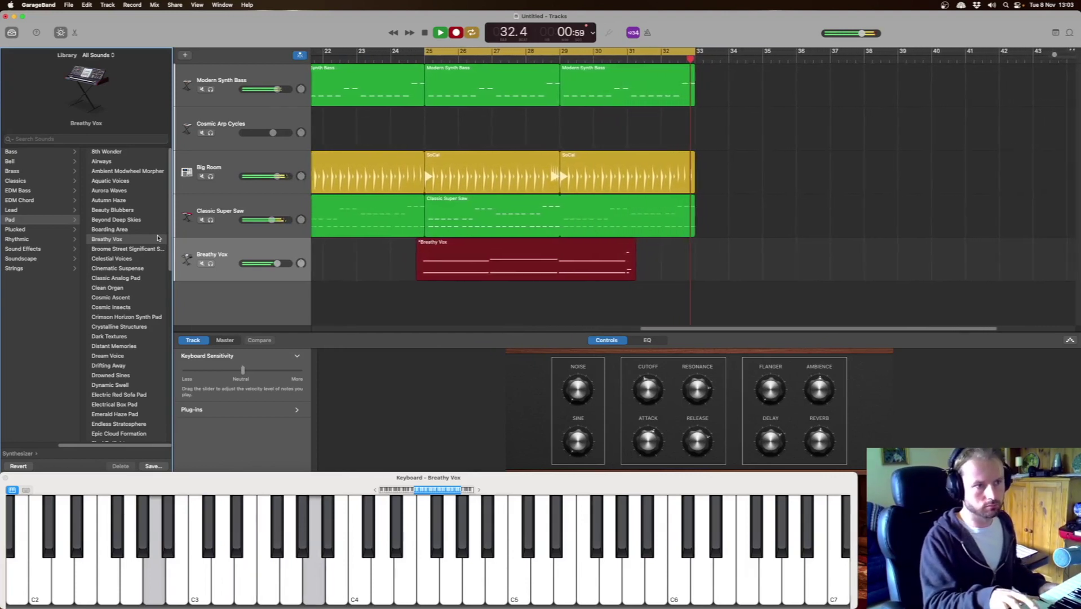
{"action": "key", "text": "space"}
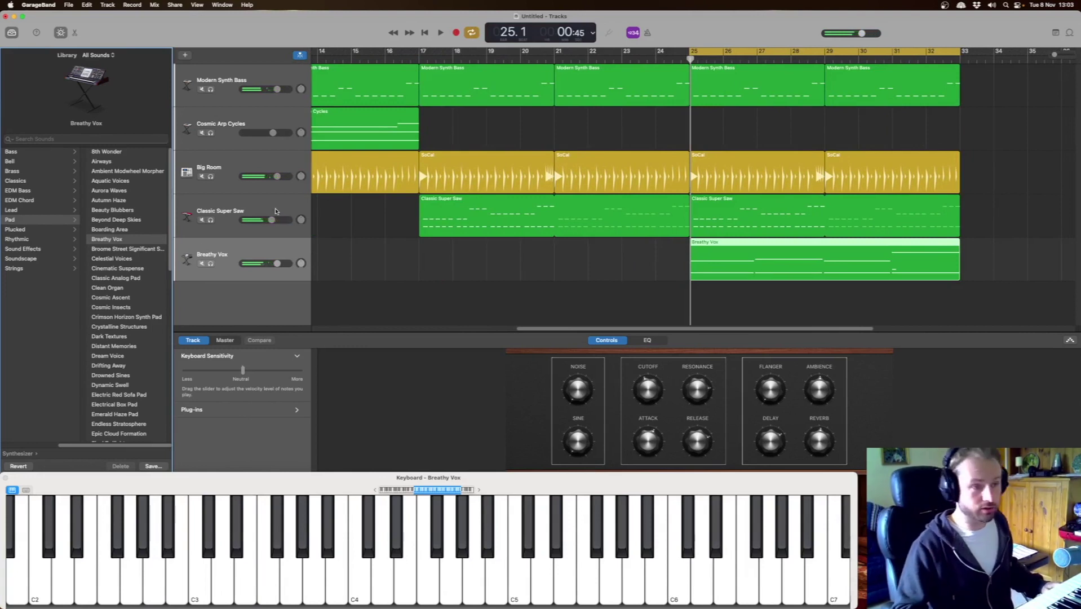
Open the Breathy Vox region in the Piano Roll and align the starts of the second chord's two notes with bar 27.
{"action": "left_click", "coordinate": [700, 257]}
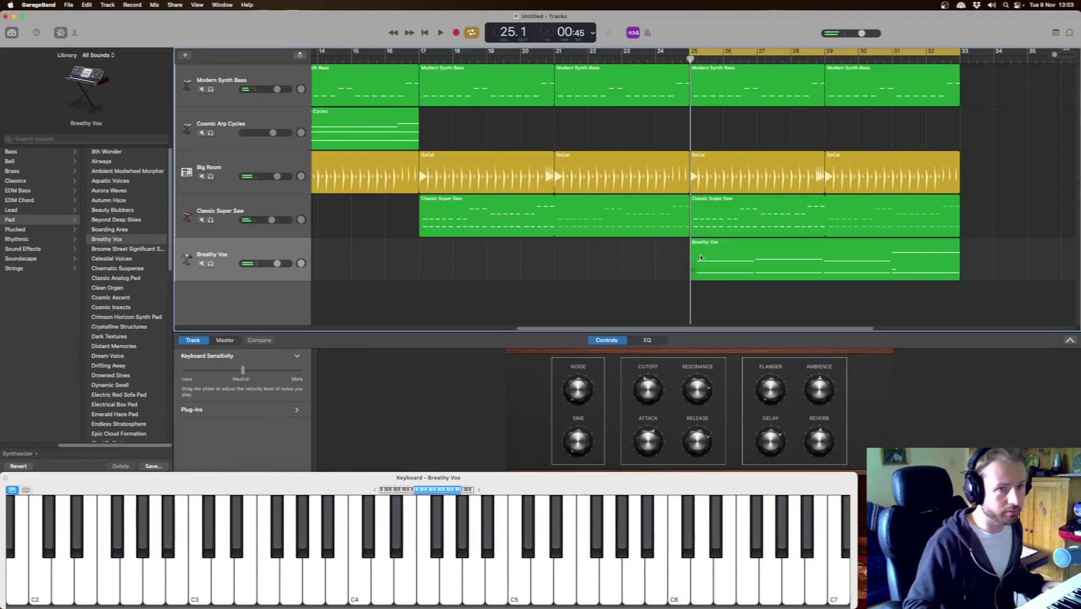
{"action": "left_click", "coordinate": [760, 246]}
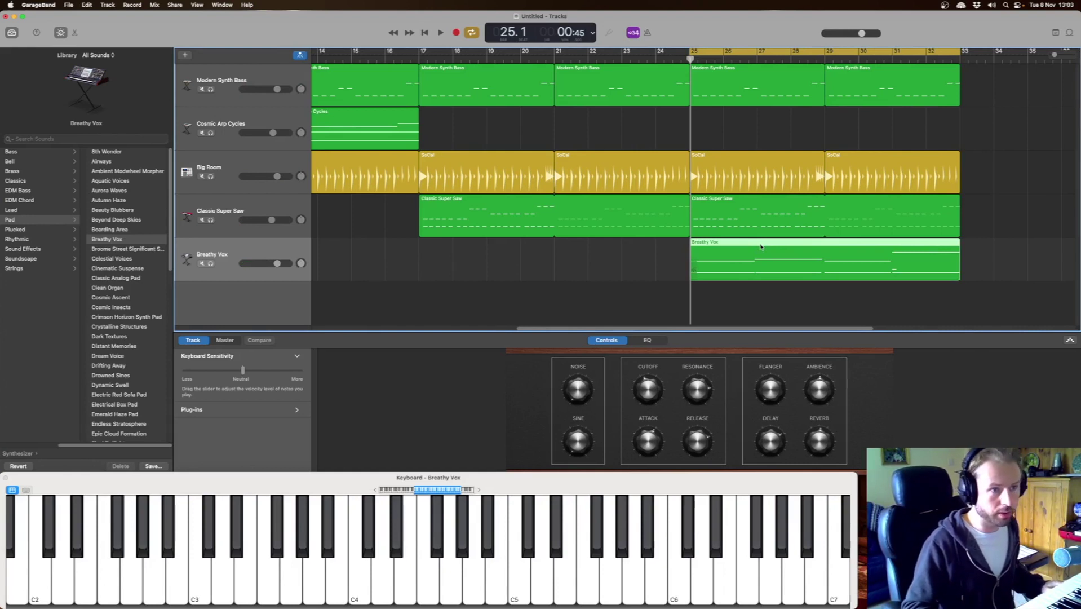
{"action": "double_click", "coordinate": [760, 247]}
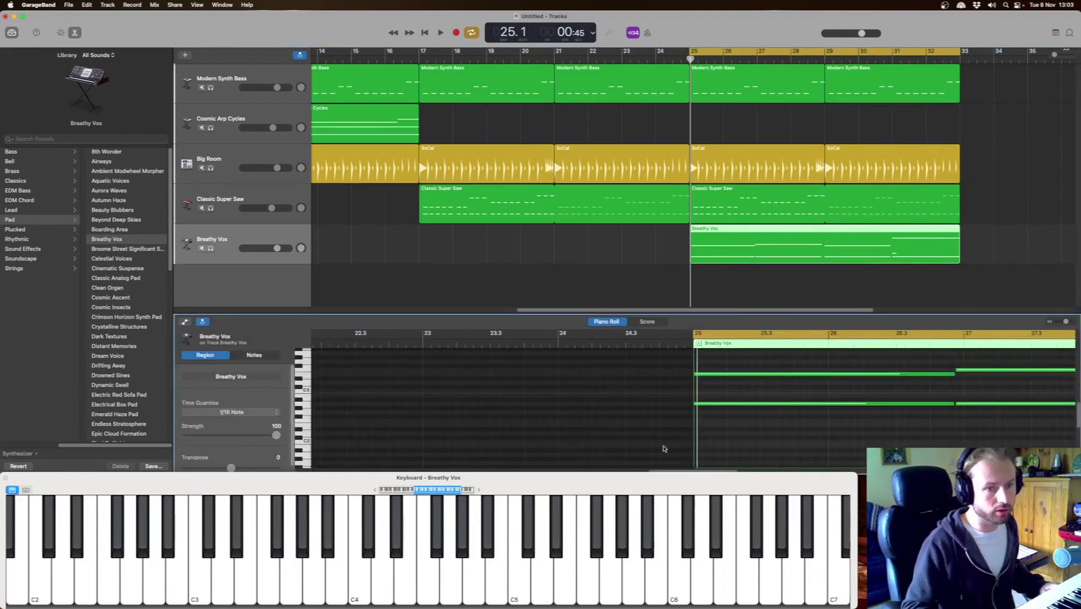
{"action": "key", "text": "space"}
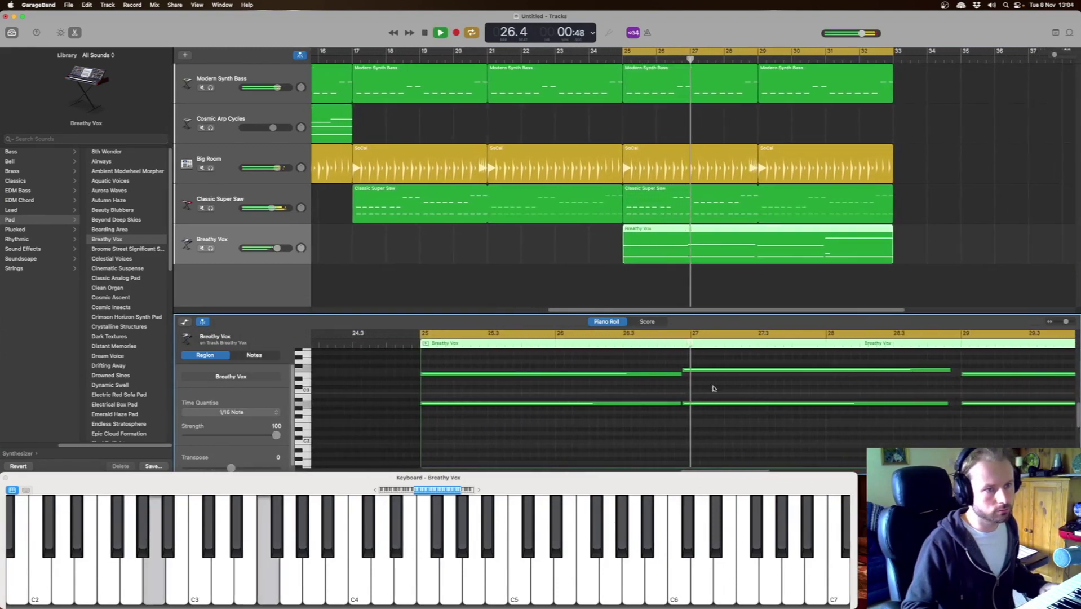
{"action": "key", "text": "space"}
{"action": "left_click_drag", "start_coordinate": [628, 360], "coordinate": [627, 403]}
{"action": "left_click_drag", "start_coordinate": [878, 366], "coordinate": [892, 402]}
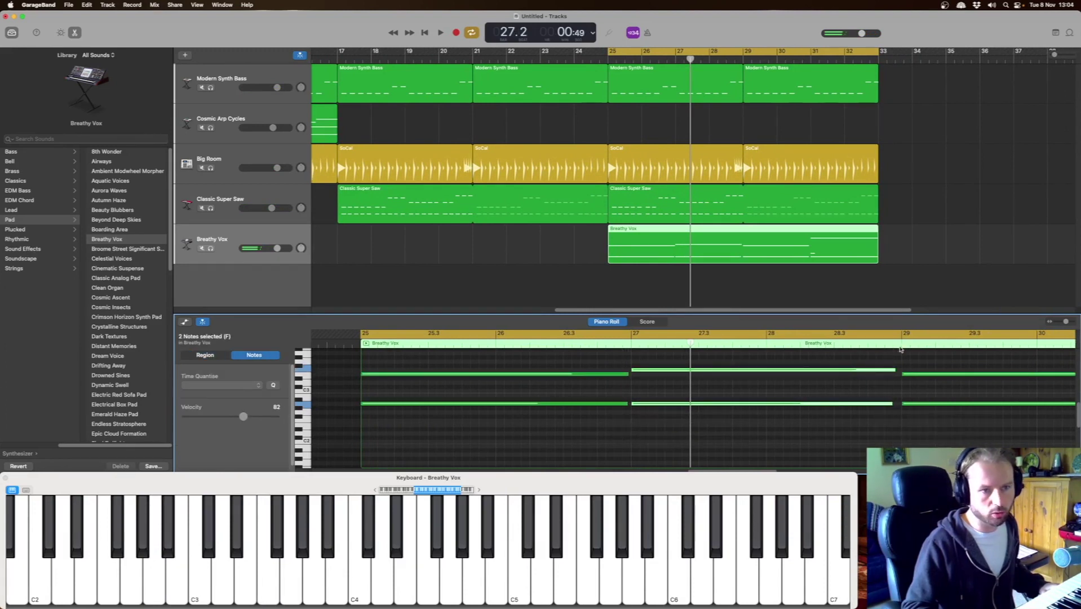
Play the Breathy Vox part on from bar 27 and delete the stray short note at bar 31.
{"action": "key", "text": "space"}
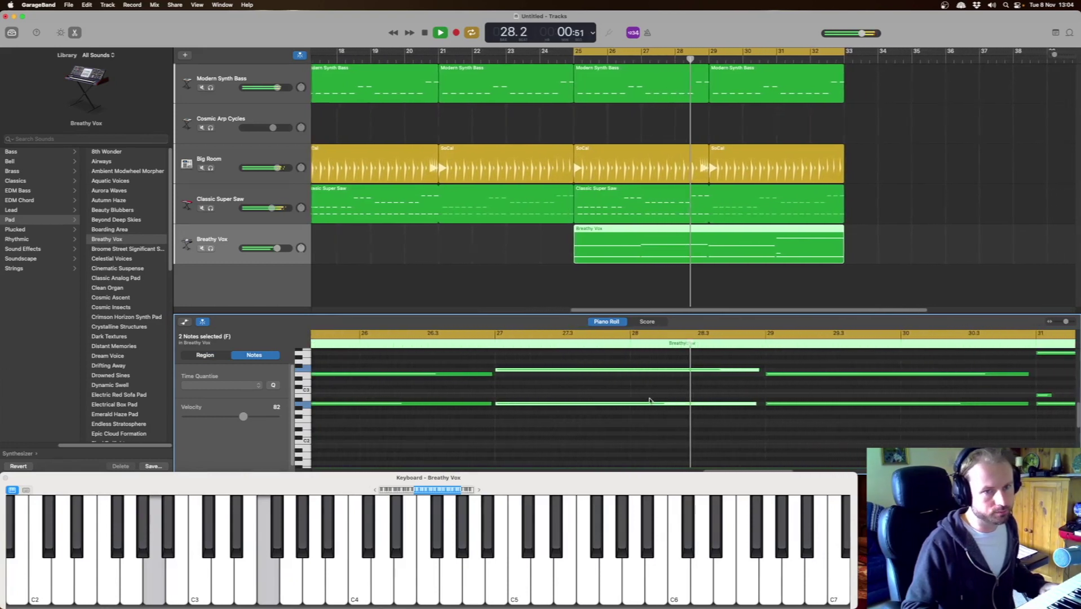
{"action": "left_click", "coordinate": [916, 391]}
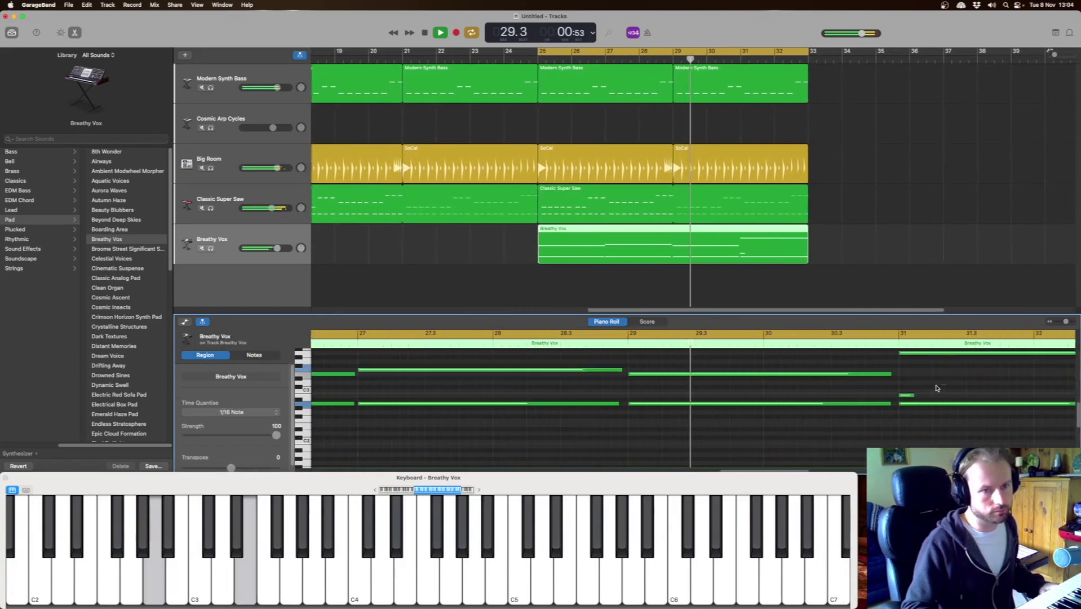
{"action": "key", "text": "space"}
{"action": "left_click", "coordinate": [903, 395]}
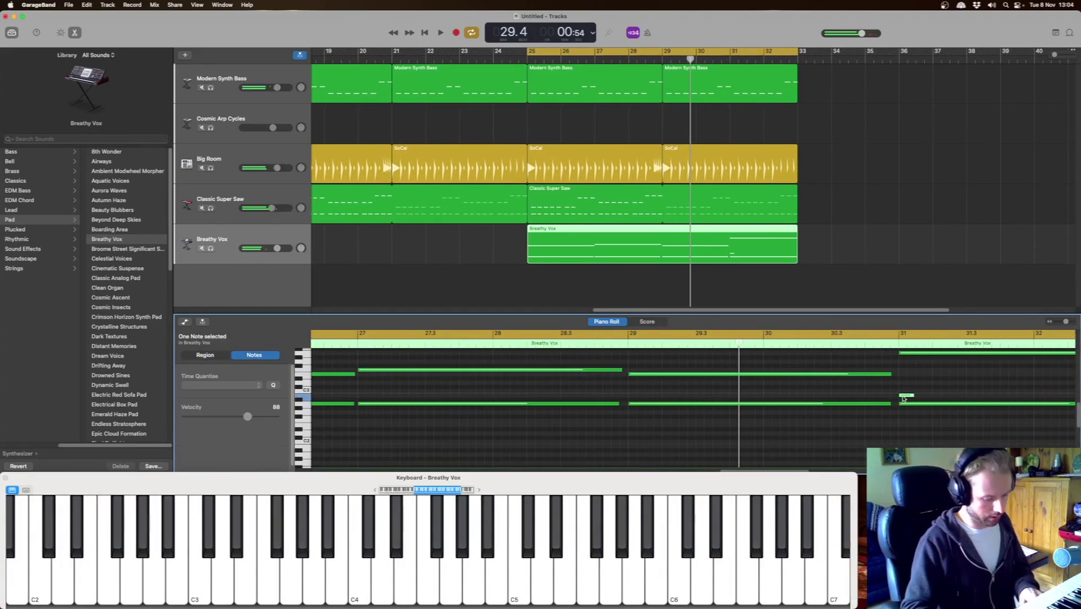
{"action": "key", "text": "Delete"}
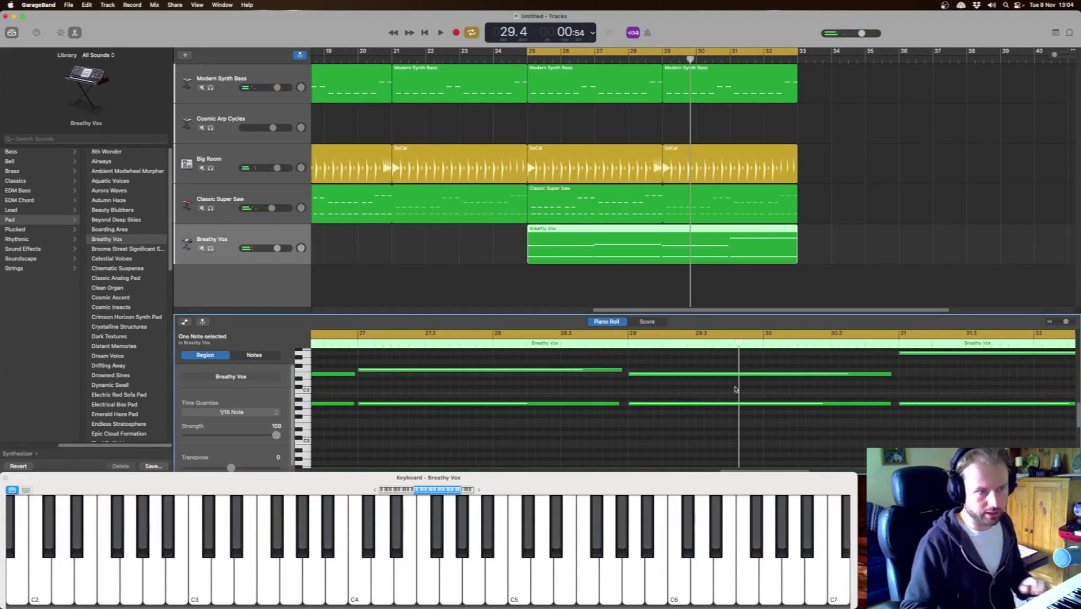
Play back the Breathy Vox part from bar 29 to the end of its region and select the last chord's lower note.
{"action": "key", "text": "space"}
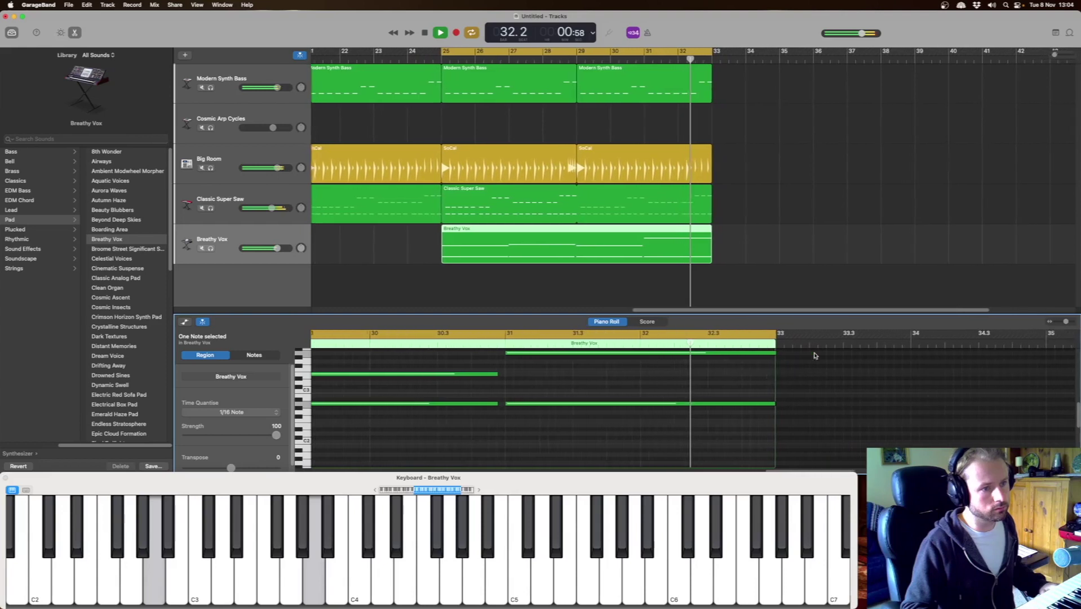
{"action": "key", "text": "space"}
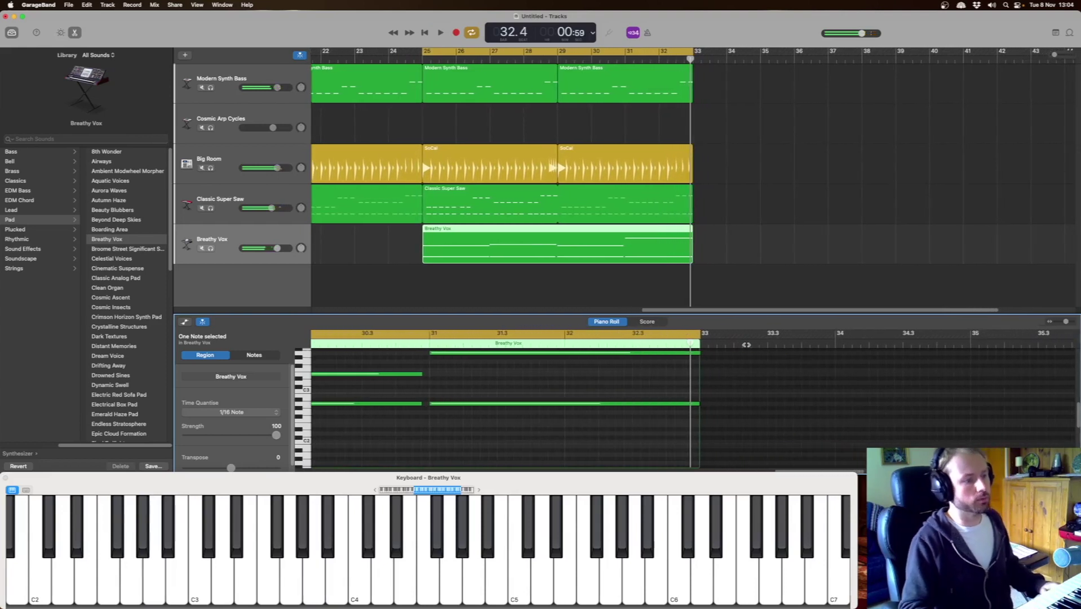
{"action": "right_click", "coordinate": [594, 403]}
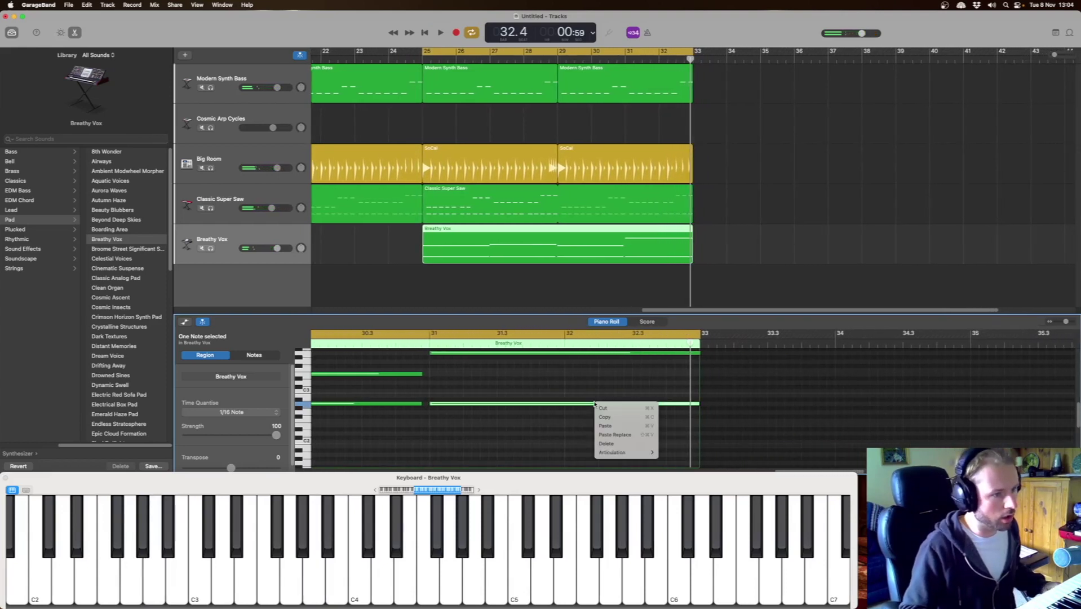
{"action": "left_click", "coordinate": [593, 396]}
{"action": "left_click", "coordinate": [592, 403]}
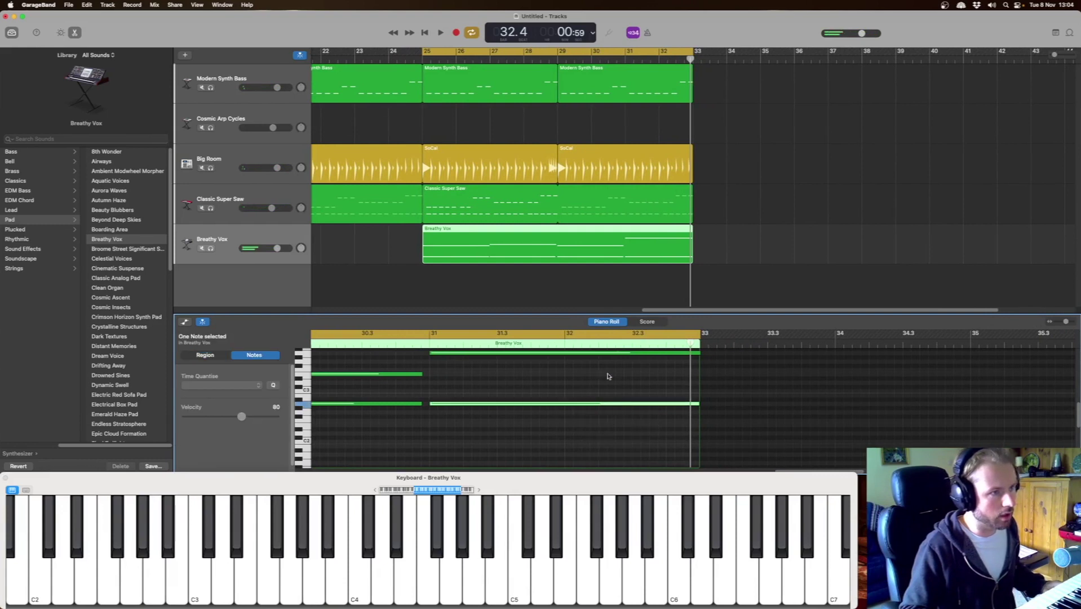
Set the cycle range to bars 33–37 and copy the SoCal drum region from bar 25 to bar 33.
{"action": "left_click", "coordinate": [547, 50]}
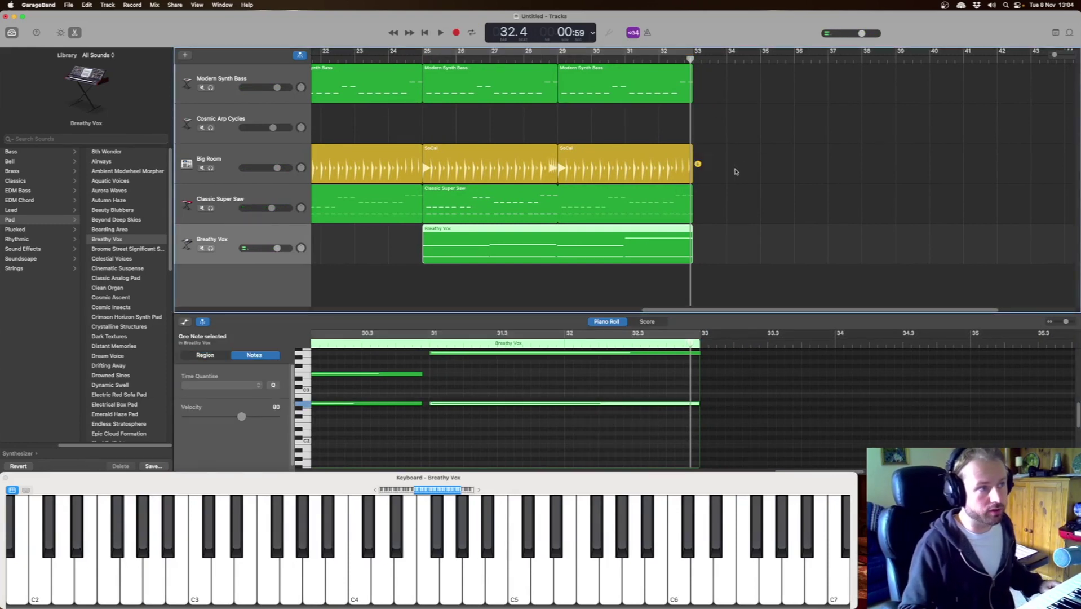
{"action": "left_click", "coordinate": [490, 174]}
{"action": "left_click", "coordinate": [605, 158]}
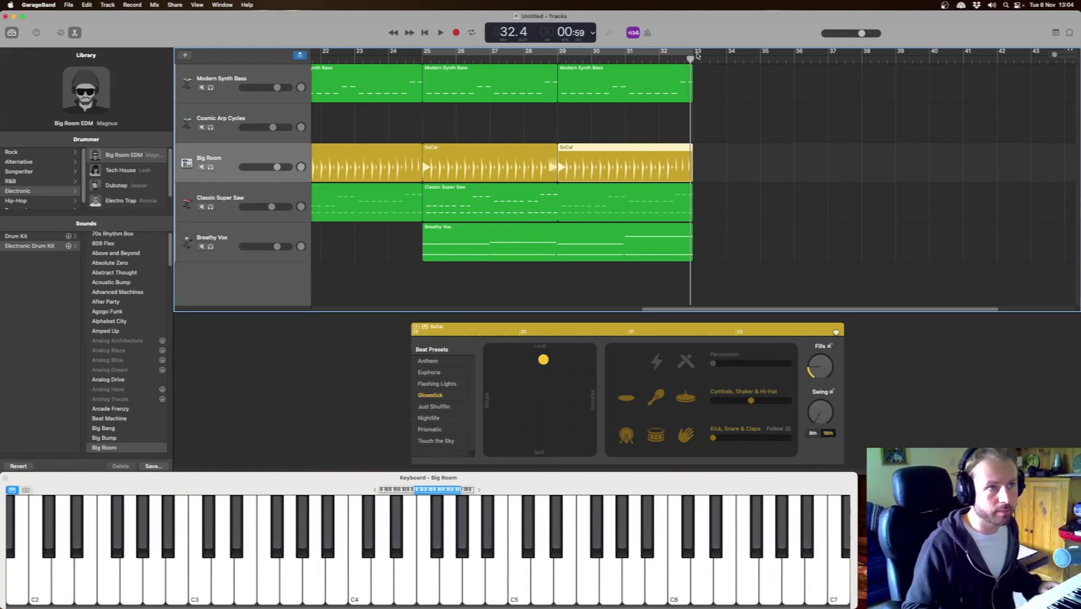
{"action": "left_click_drag", "start_coordinate": [697, 54], "coordinate": [829, 55]}
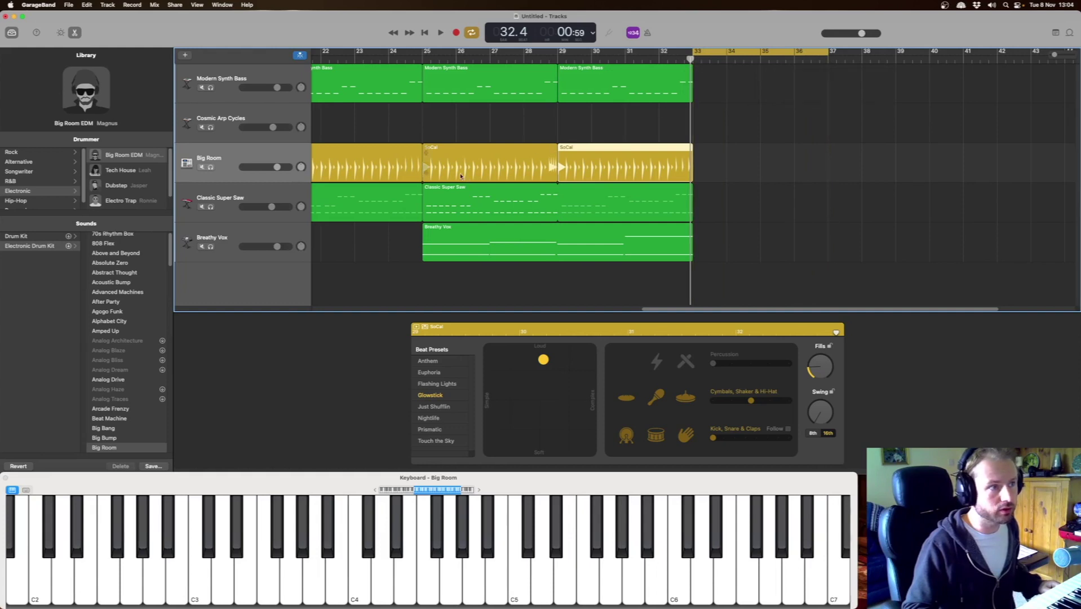
{"action": "left_click", "coordinate": [378, 164]}
{"action": "left_click", "coordinate": [492, 165]}
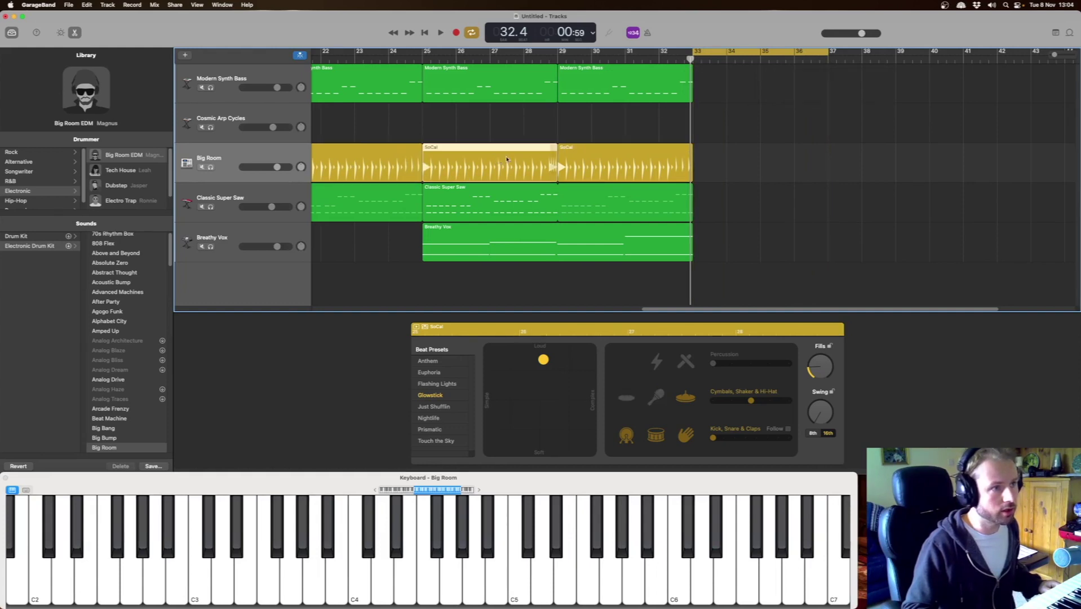
{"action": "left_click_drag", "start_coordinate": [492, 164], "coordinate": [761, 164]}
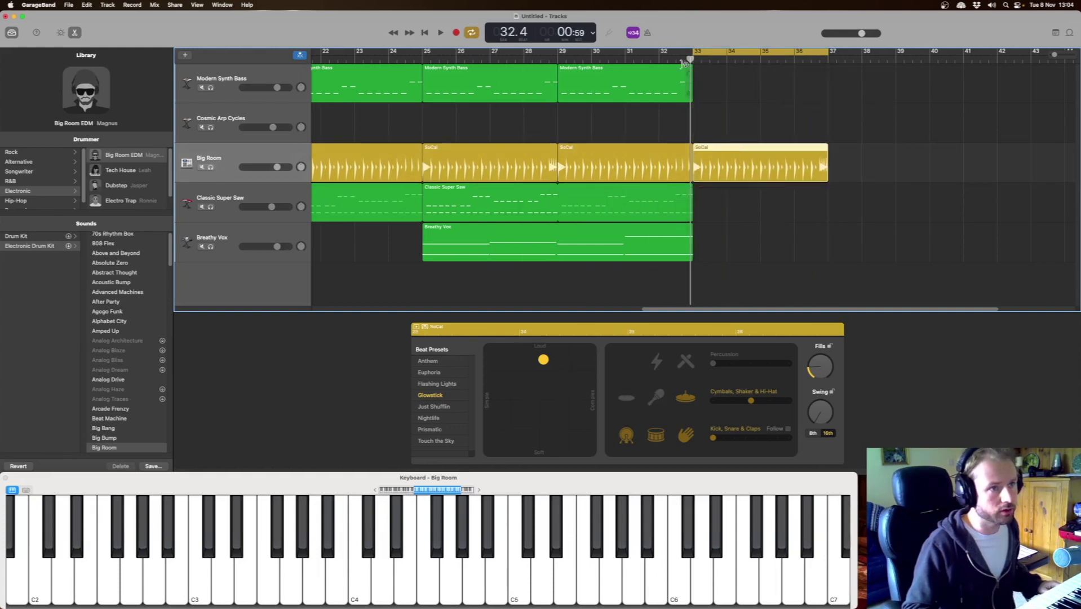
Rehearse a new Modern Synth Bass line over the drums and record it across bars 33 to 37.
{"action": "key", "text": "space"}
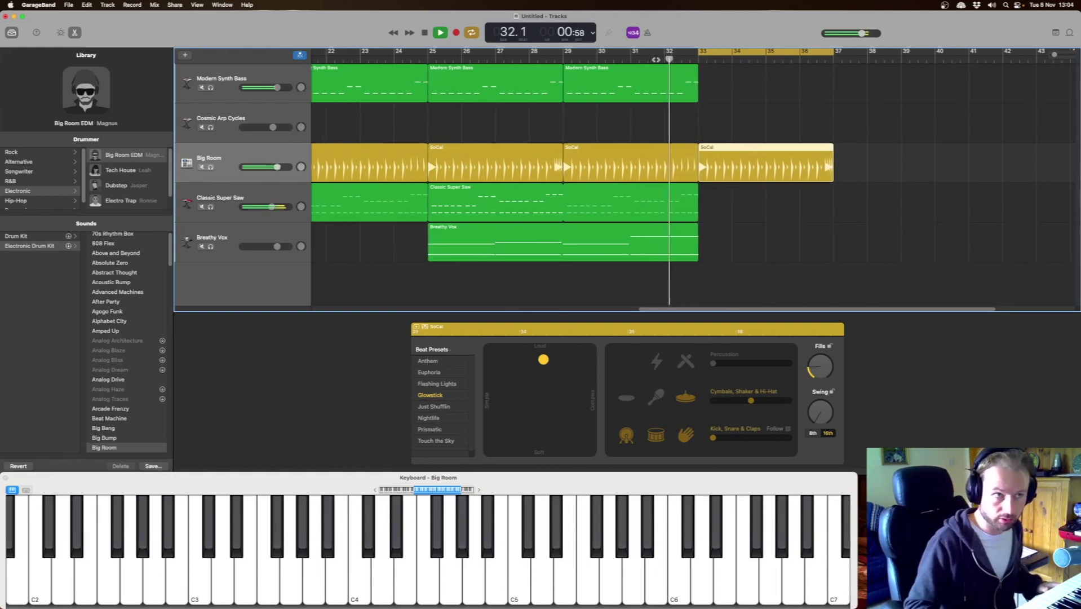
{"action": "left_click", "coordinate": [254, 72]}
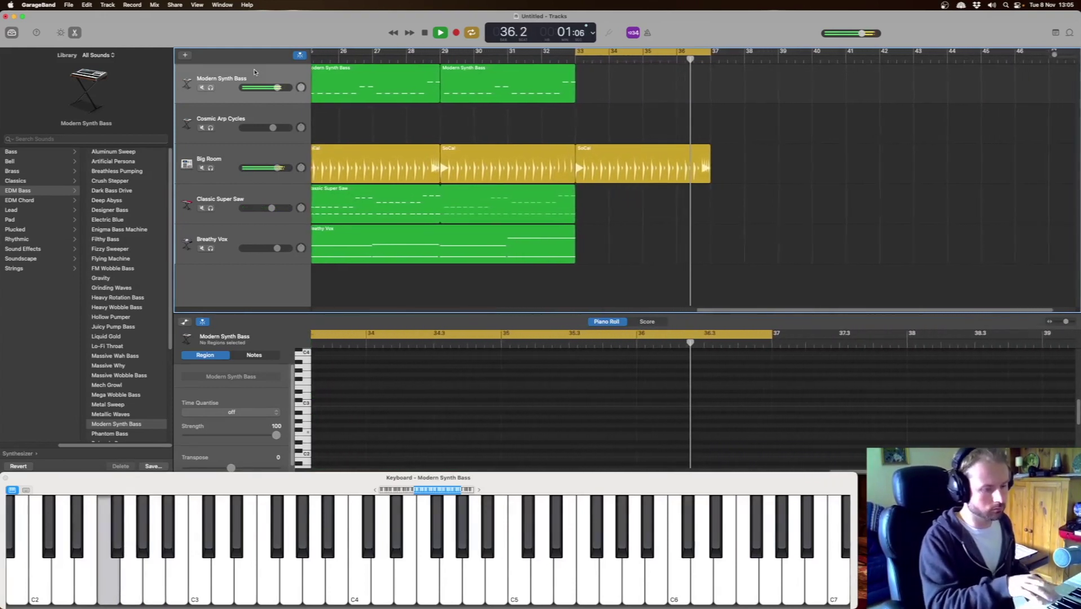
{"action": "key", "text": "space"}
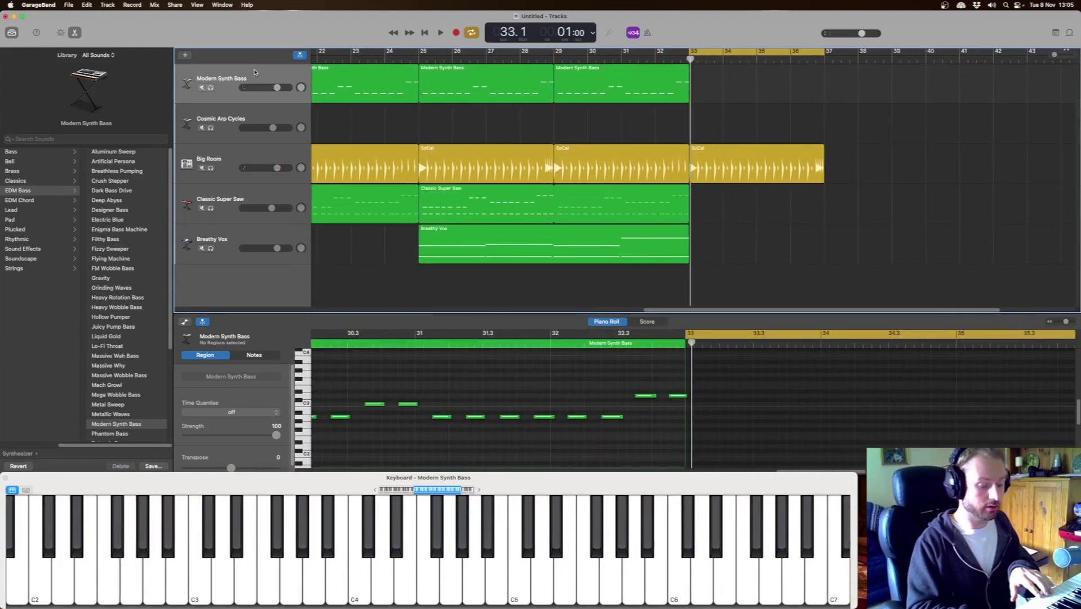
{"action": "key", "text": "r"}
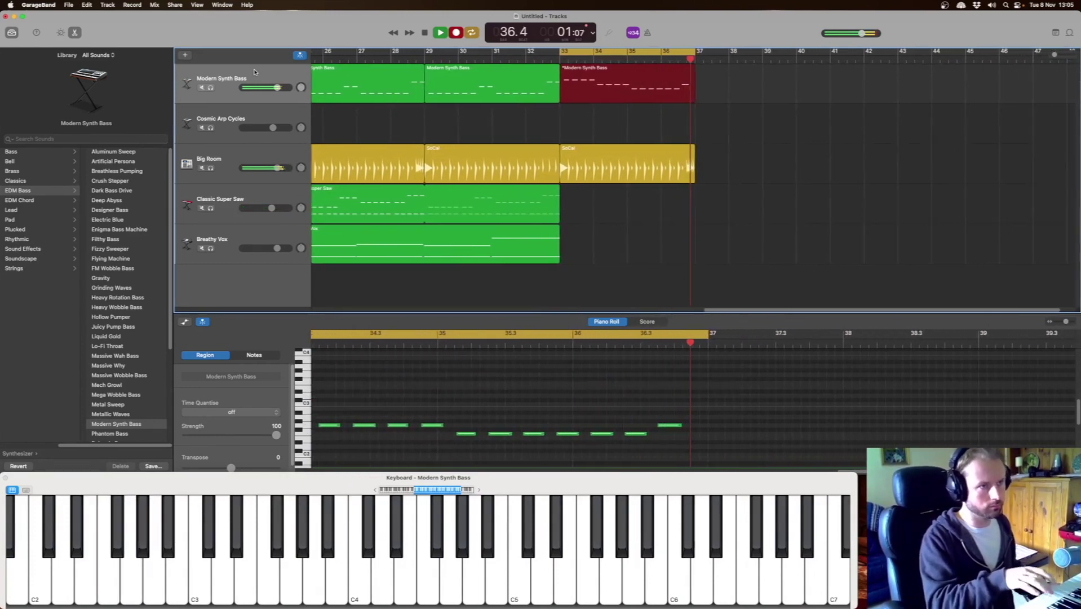
{"action": "key", "text": "space"}
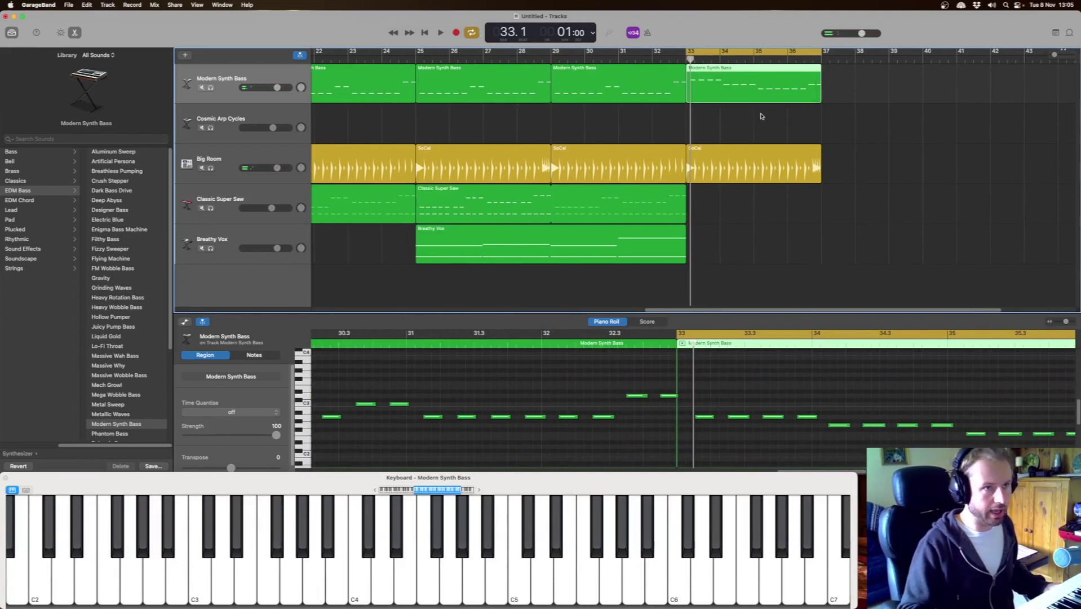
Quantise the new Modern Synth Bass region at bar 33 to 1/16 Note and play back the transition into it.
{"action": "left_click", "coordinate": [763, 91]}
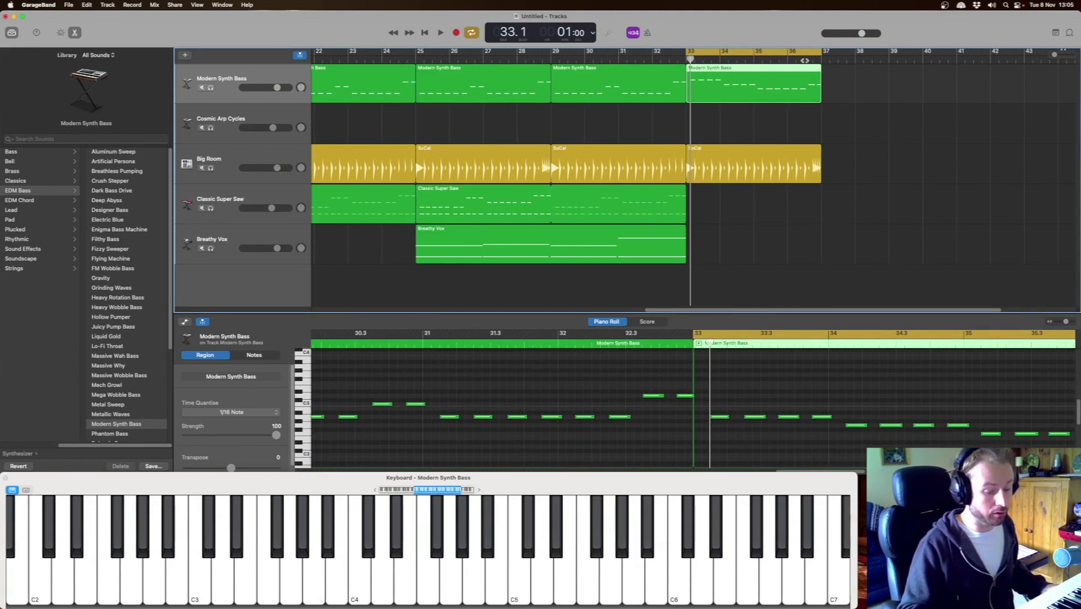
{"action": "key", "text": "space"}
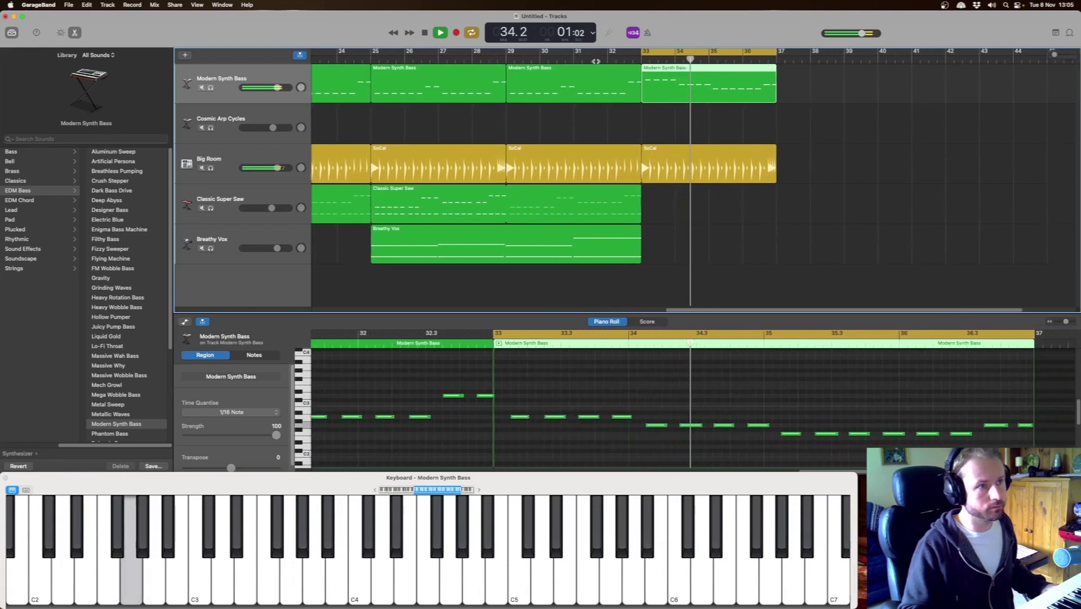
{"action": "left_click", "coordinate": [605, 59]}
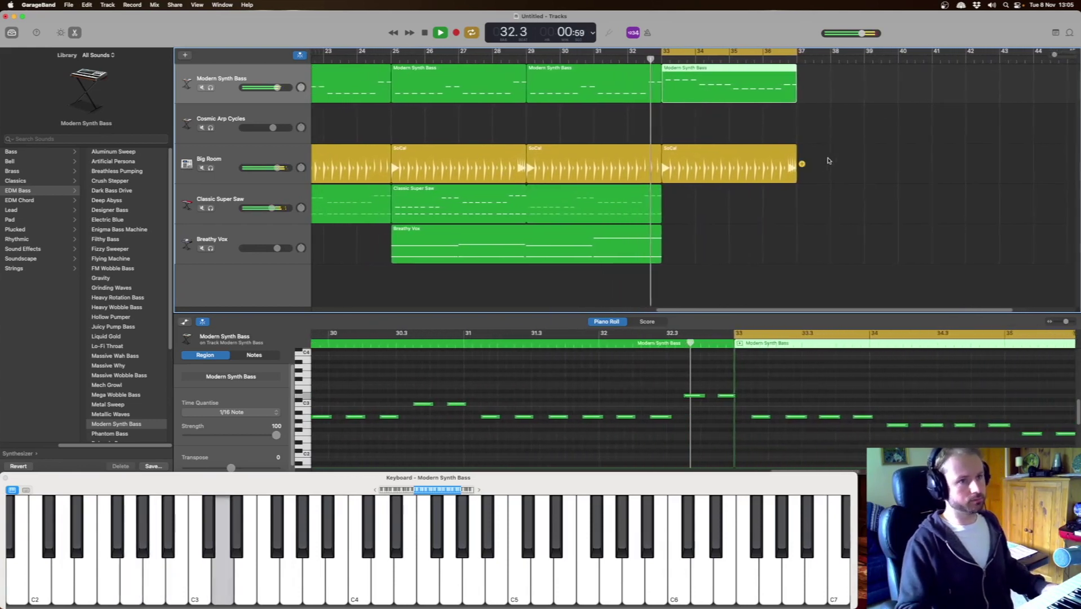
Stop playback and copy the Modern Synth Bass and SoCal drum regions from bar 33 to bar 37.
{"action": "key", "text": "space"}
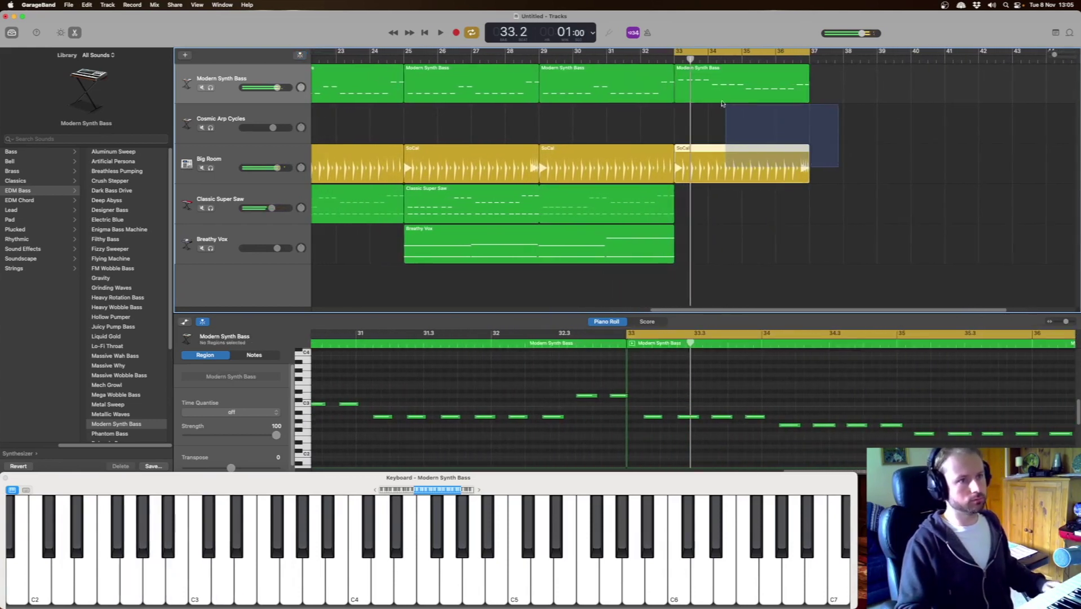
{"action": "left_click_drag", "start_coordinate": [722, 103], "coordinate": [841, 88]}
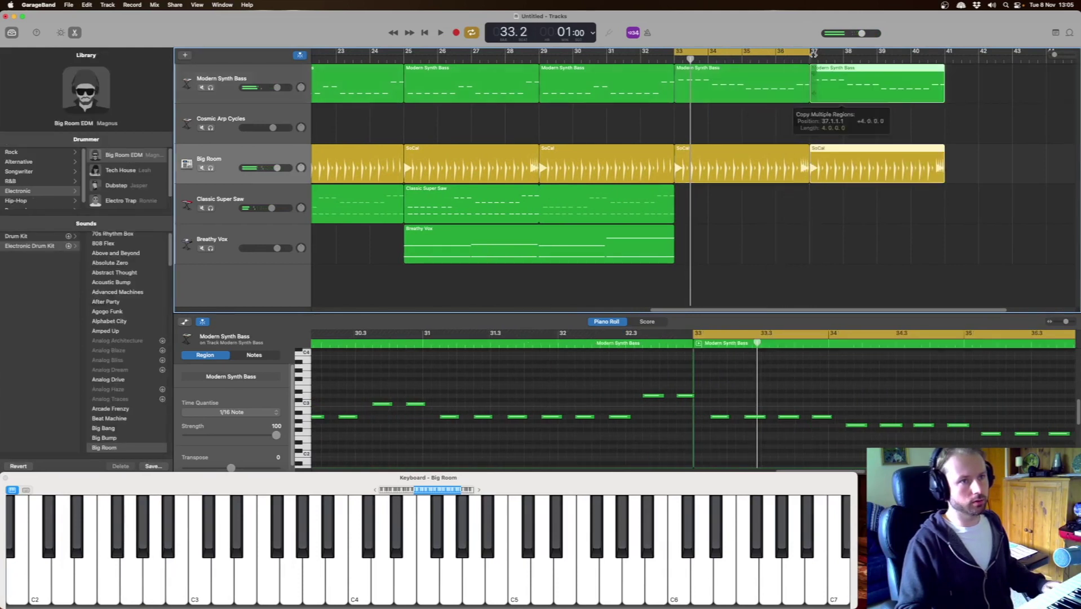
Turn off the cycle range and rehearse Breathy Vox chords over the bass and drums from bar 31 to bar 37.
{"action": "left_click", "coordinate": [626, 53]}
{"action": "key", "text": "space"}
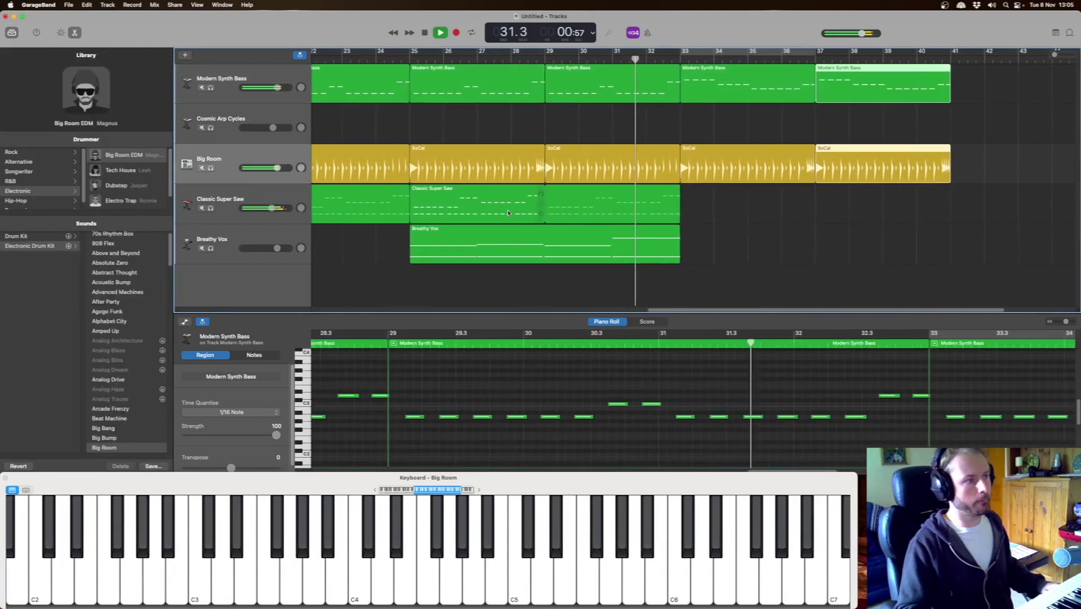
{"action": "left_click", "coordinate": [236, 235]}
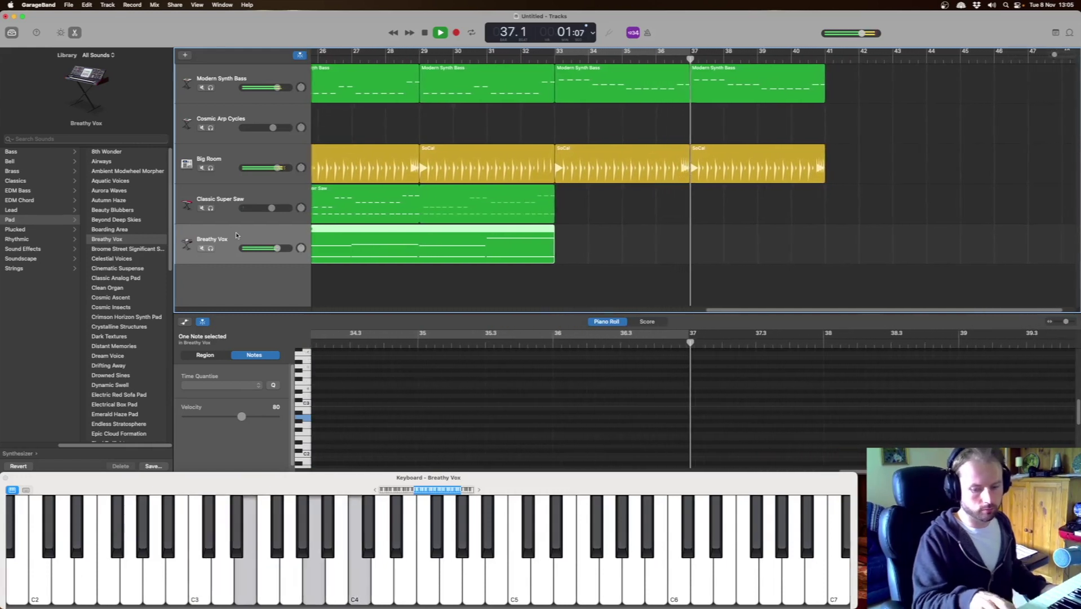
{"action": "key", "text": "space"}
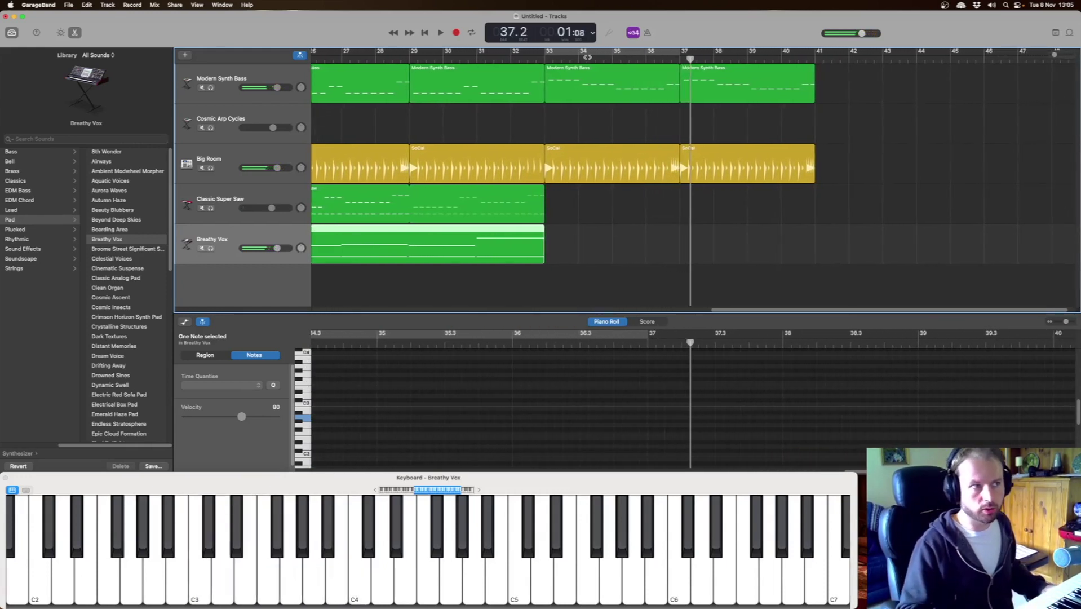
Set the cycle range to bars 33–41 and record Breathy Vox chords across bars 33 to 37.
{"action": "left_click", "coordinate": [550, 53]}
{"action": "left_click", "coordinate": [550, 52]}
{"action": "left_click_drag", "start_coordinate": [550, 51], "coordinate": [811, 53]}
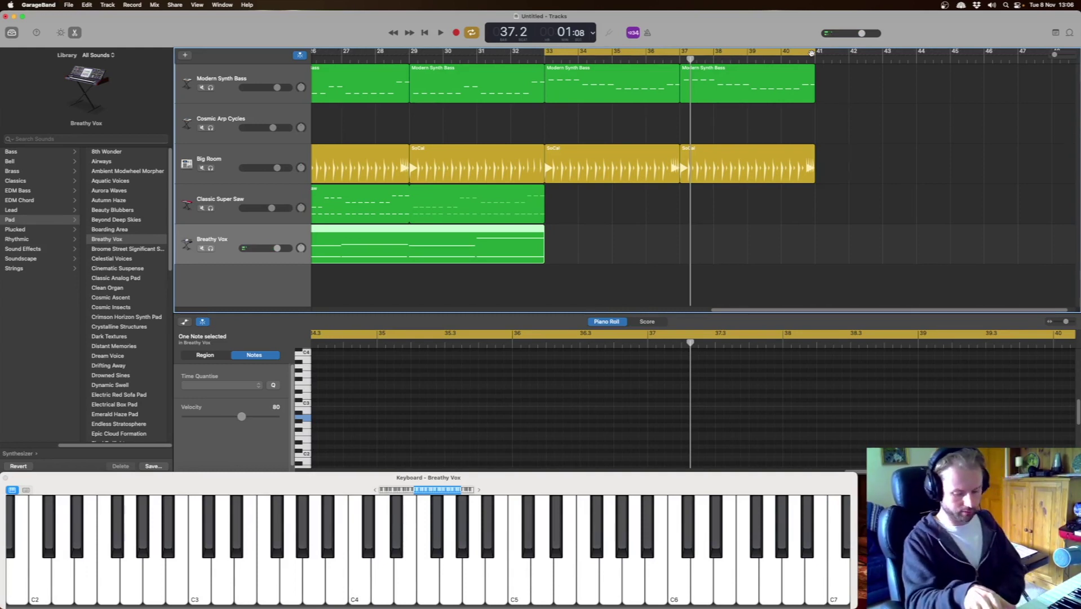
{"action": "key", "text": "r"}
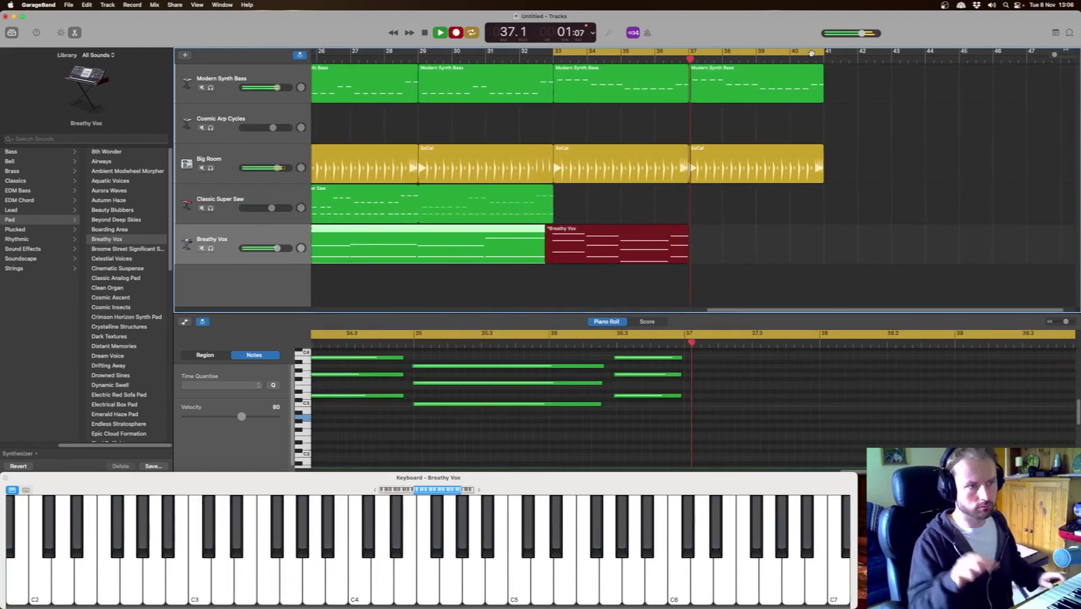
{"action": "key", "text": "space"}
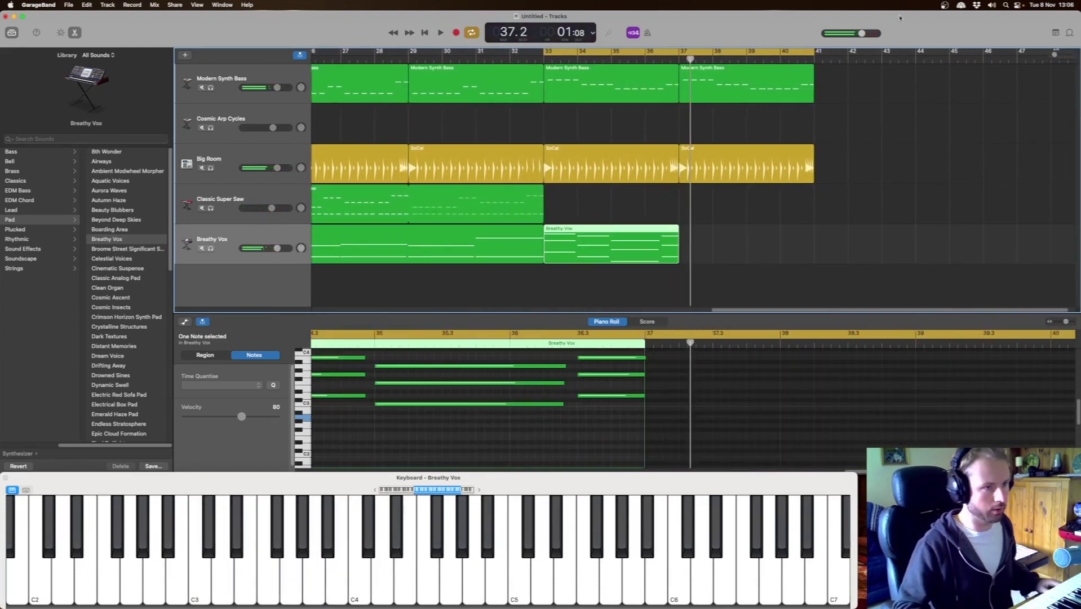
Copy the new Breathy Vox chord region from bar 33 to bar 37 and play the section back.
{"action": "left_click_drag", "start_coordinate": [574, 243], "coordinate": [711, 242]}
{"action": "key", "text": "space"}
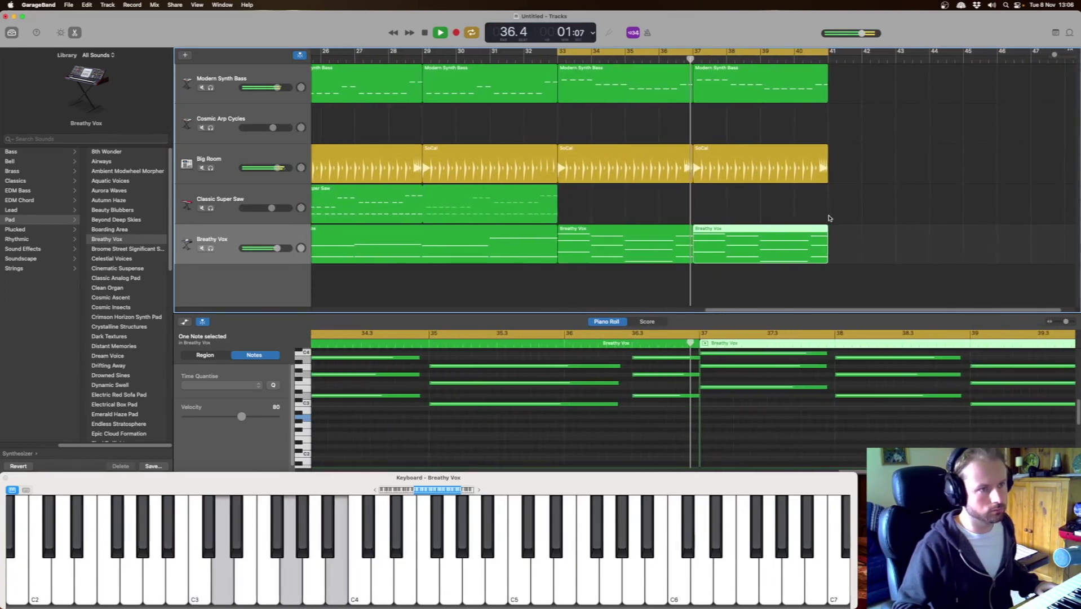
{"action": "key", "text": "space"}
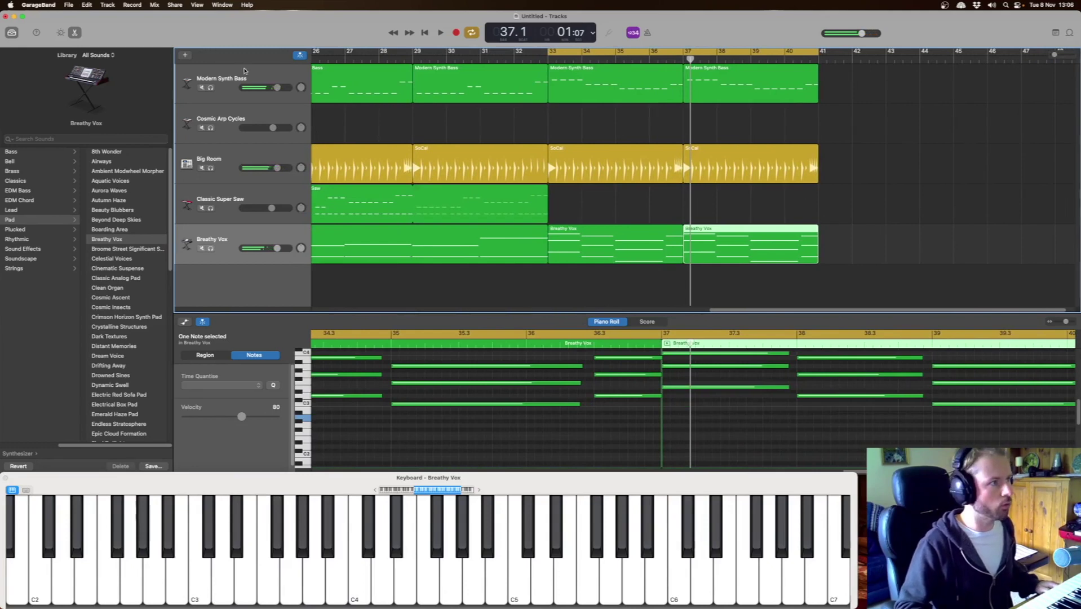
Add a software instrument track and copy the two Breathy Vox regions at bars 33 and 37 onto it.
{"action": "left_click", "coordinate": [186, 55]}
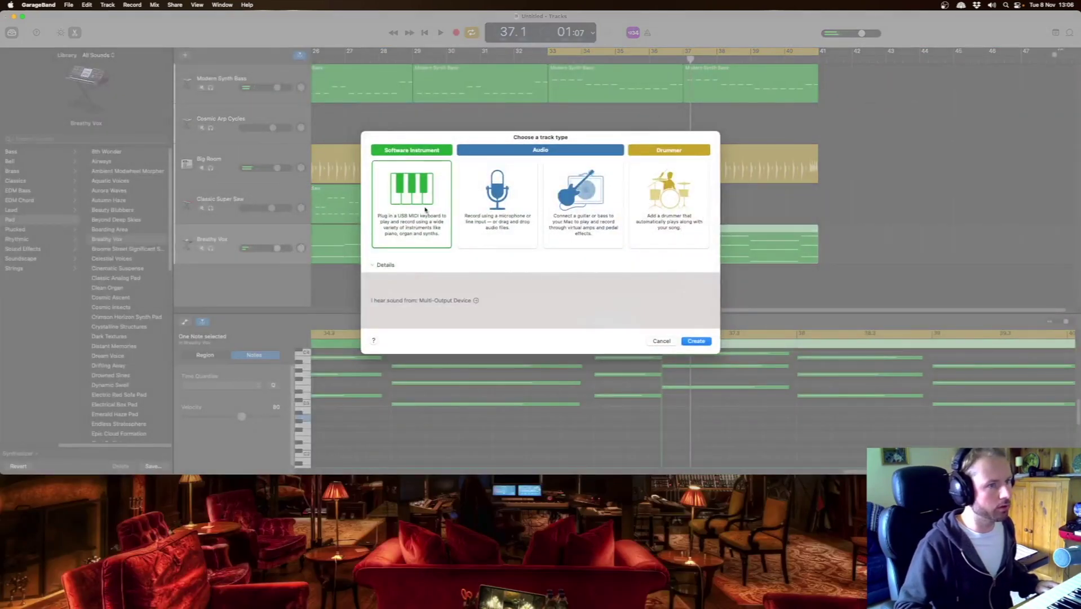
{"action": "key", "text": "Return"}
{"action": "left_click_drag", "start_coordinate": [565, 219], "coordinate": [566, 255]}
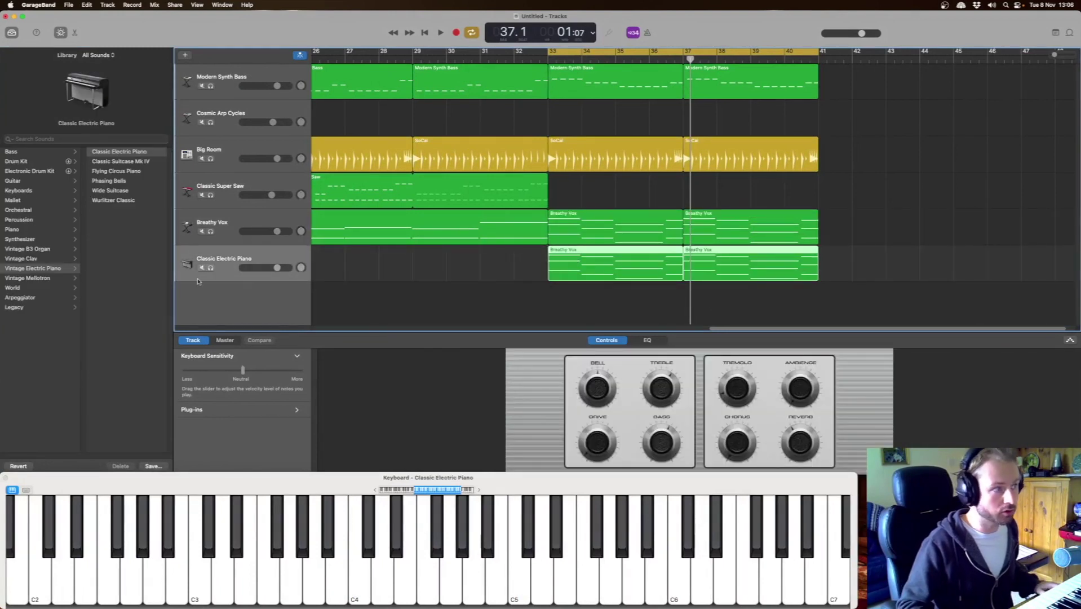
Audition Arpeggiator Synth Basics sounds, including Night Drive, on the new track and assign it Percussive Squares.
{"action": "left_click", "coordinate": [44, 298]}
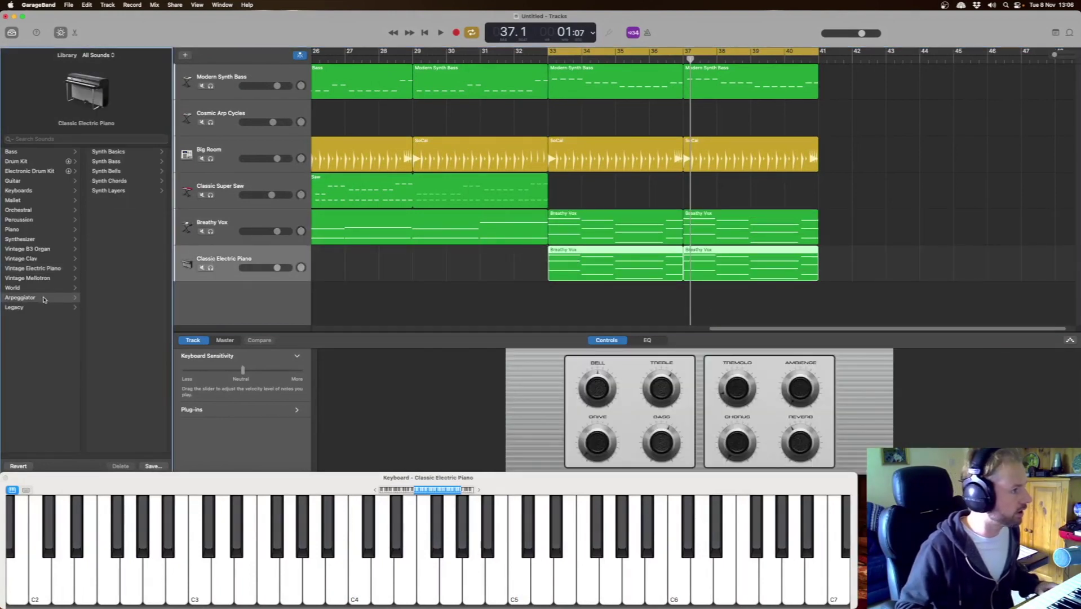
{"action": "left_click", "coordinate": [115, 161]}
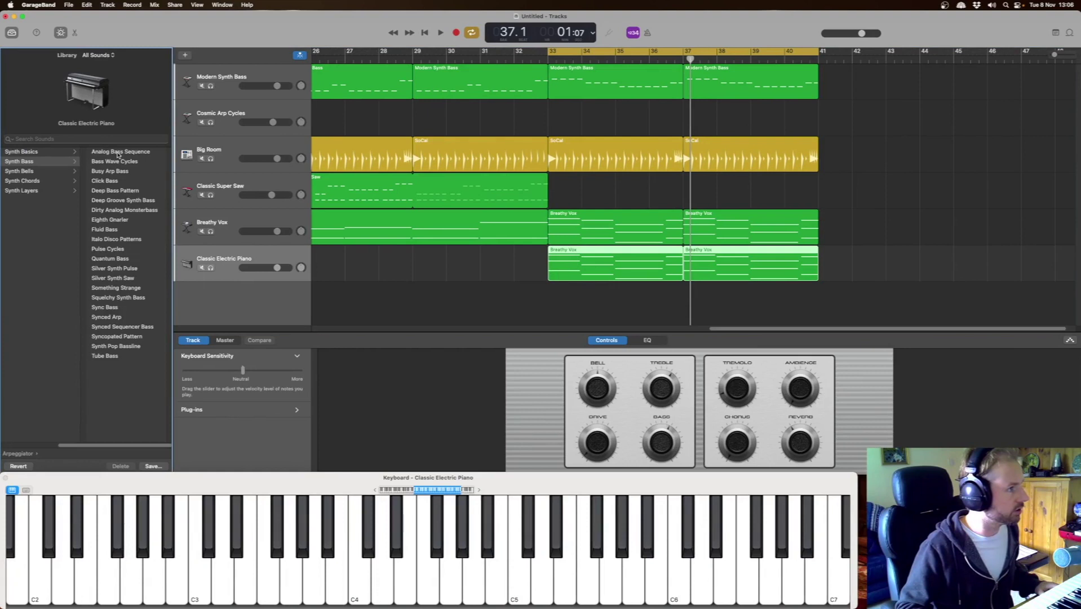
{"action": "left_click", "coordinate": [15, 152]}
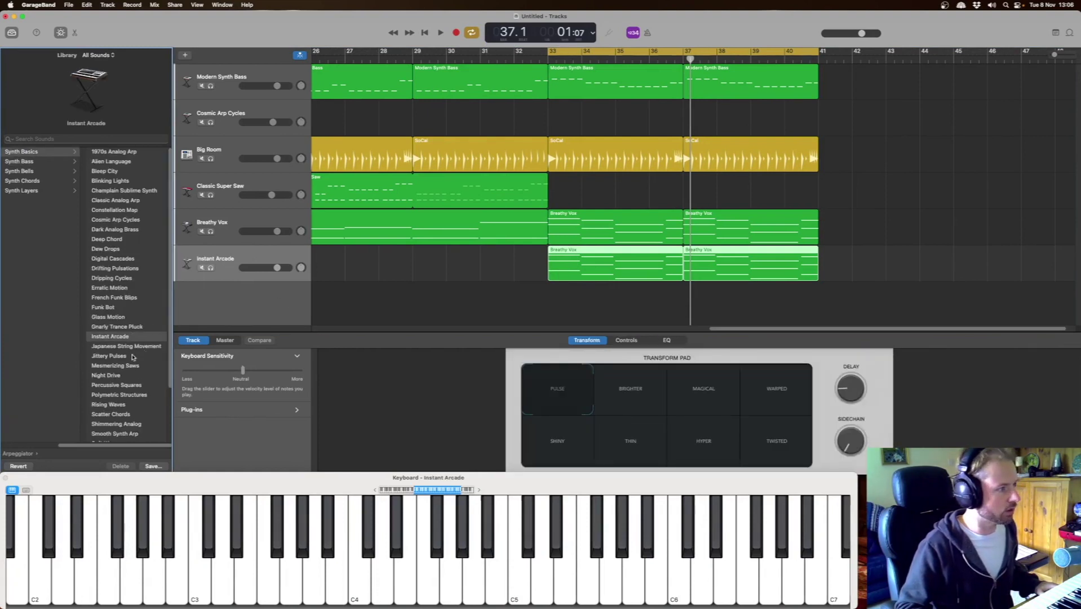
{"action": "left_click", "coordinate": [122, 375]}
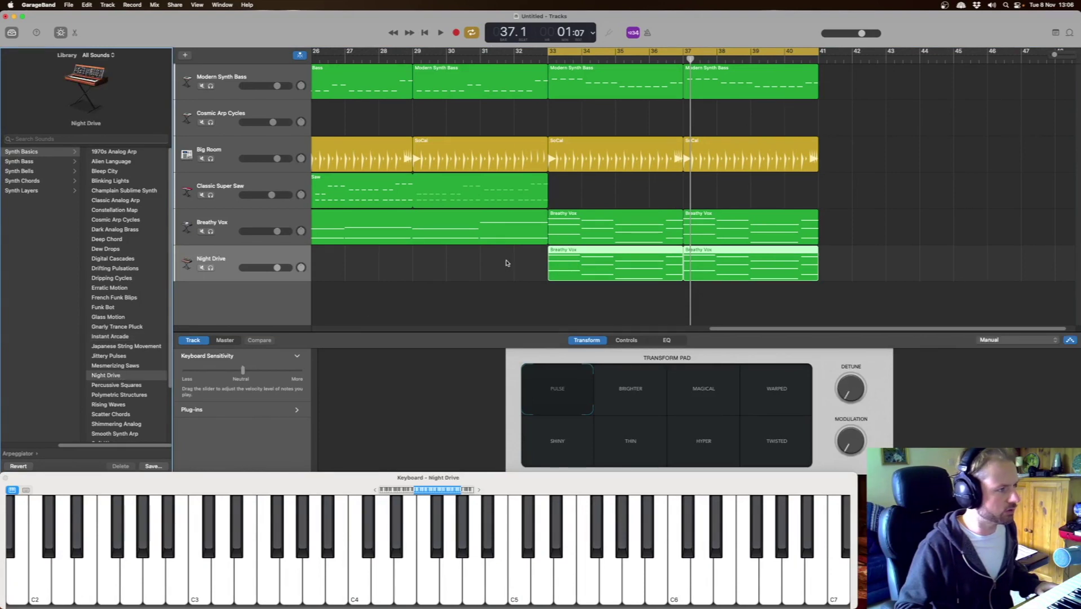
{"action": "key", "text": "space"}
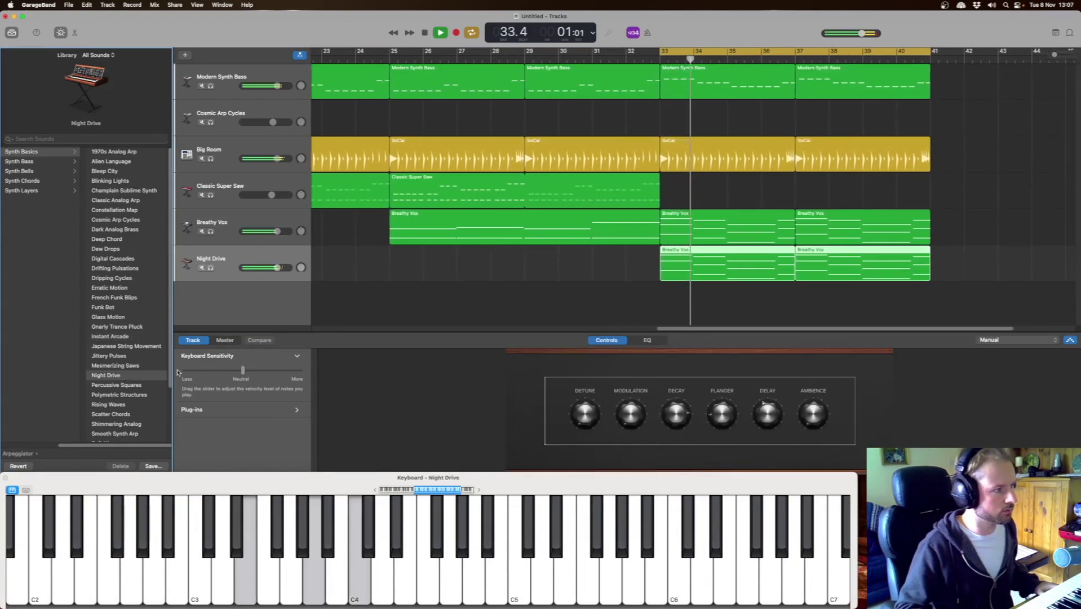
{"action": "left_click", "coordinate": [141, 386]}
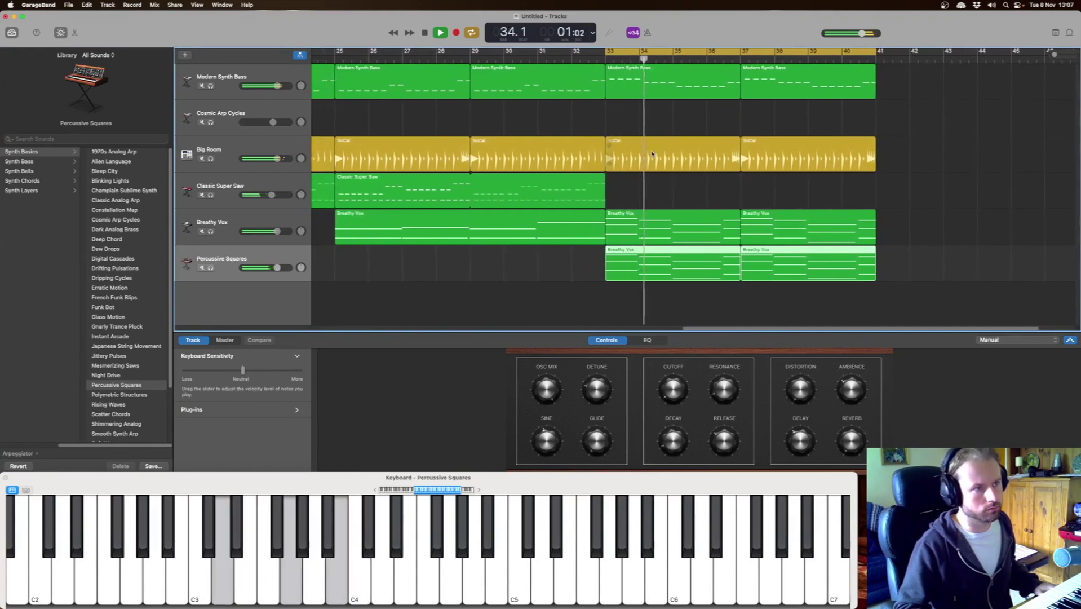
{"action": "key", "text": "space"}
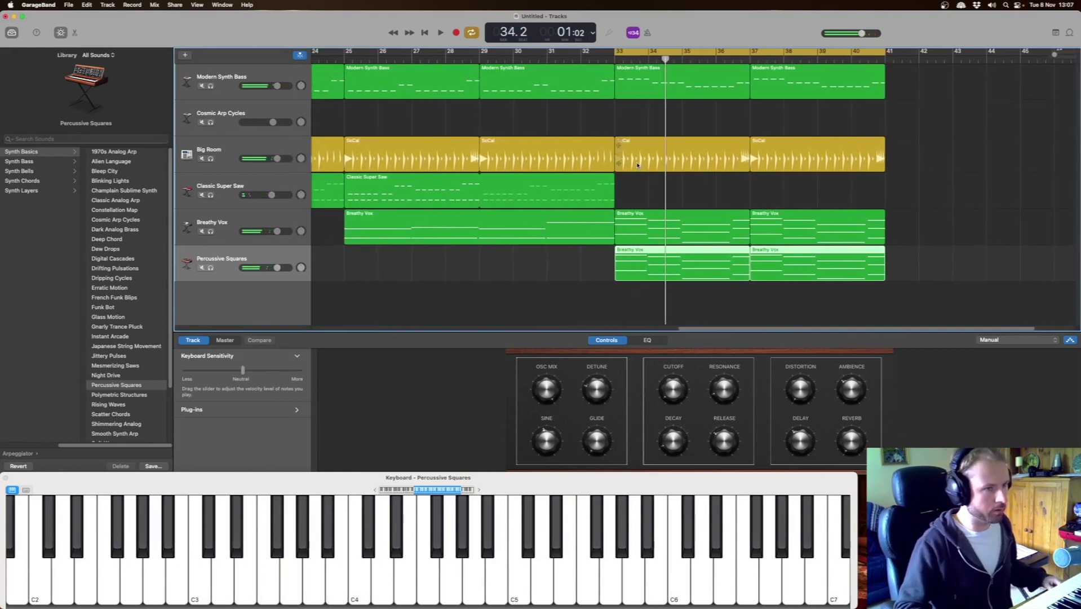
{"action": "key", "text": "super+s"}
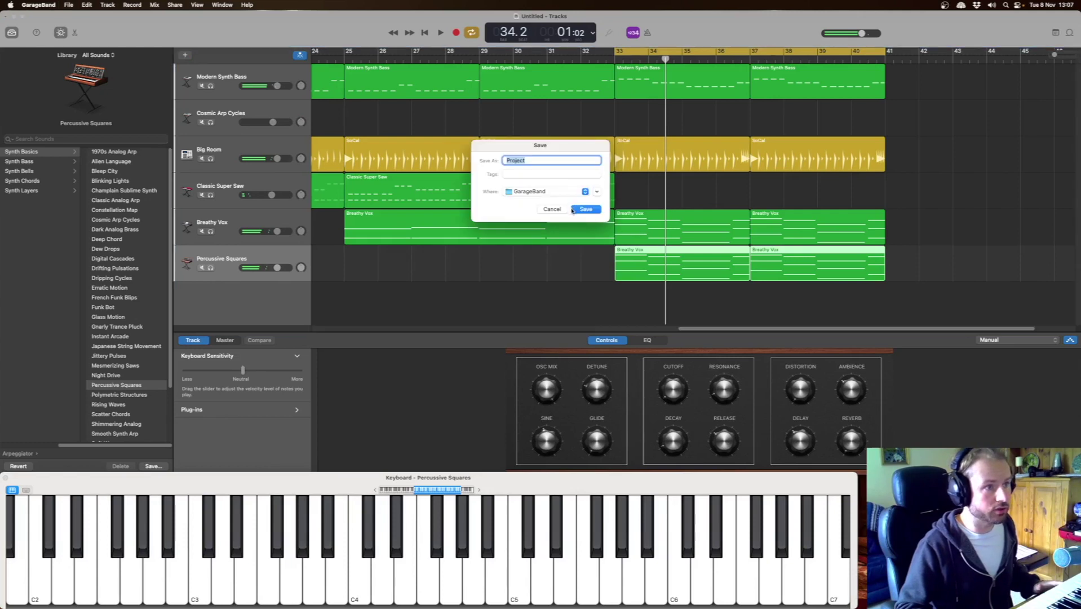
{"action": "left_click", "coordinate": [552, 209]}
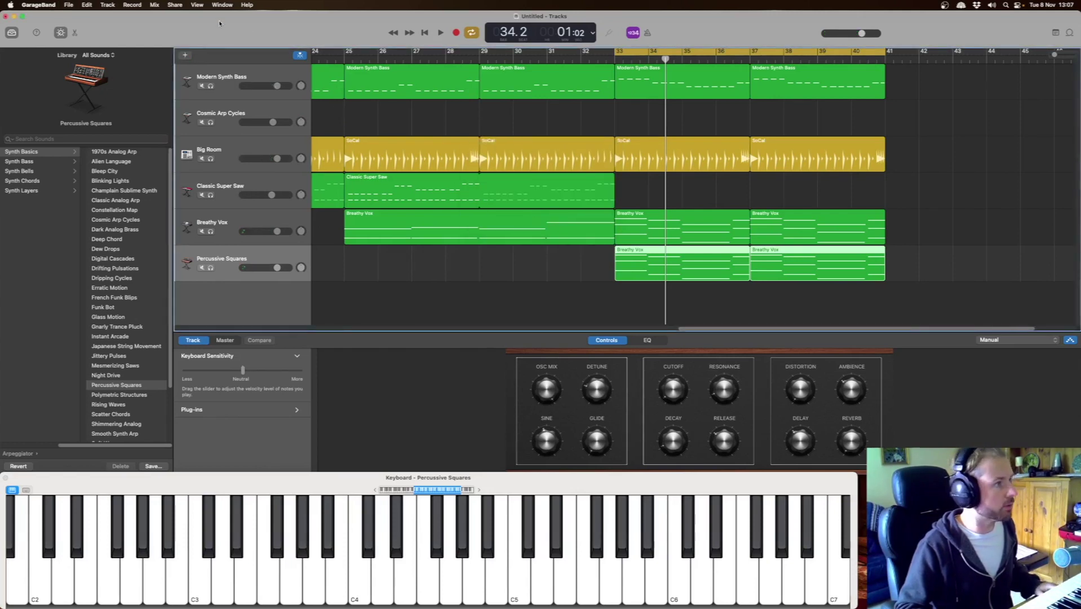
Add another software instrument track for a new melody part.
{"action": "left_click", "coordinate": [185, 56]}
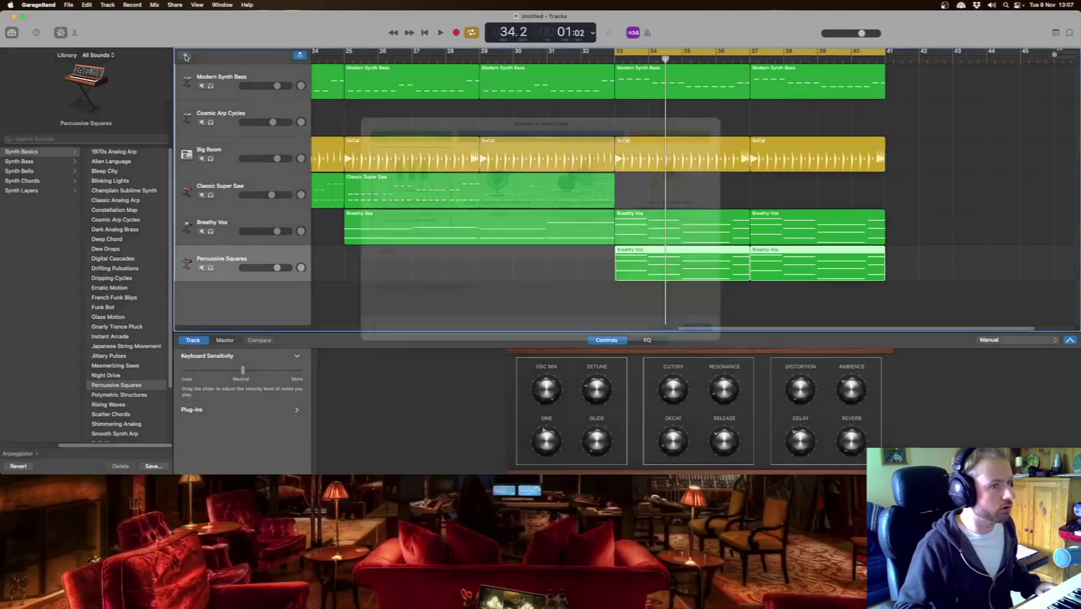
{"action": "double_click", "coordinate": [427, 199]}
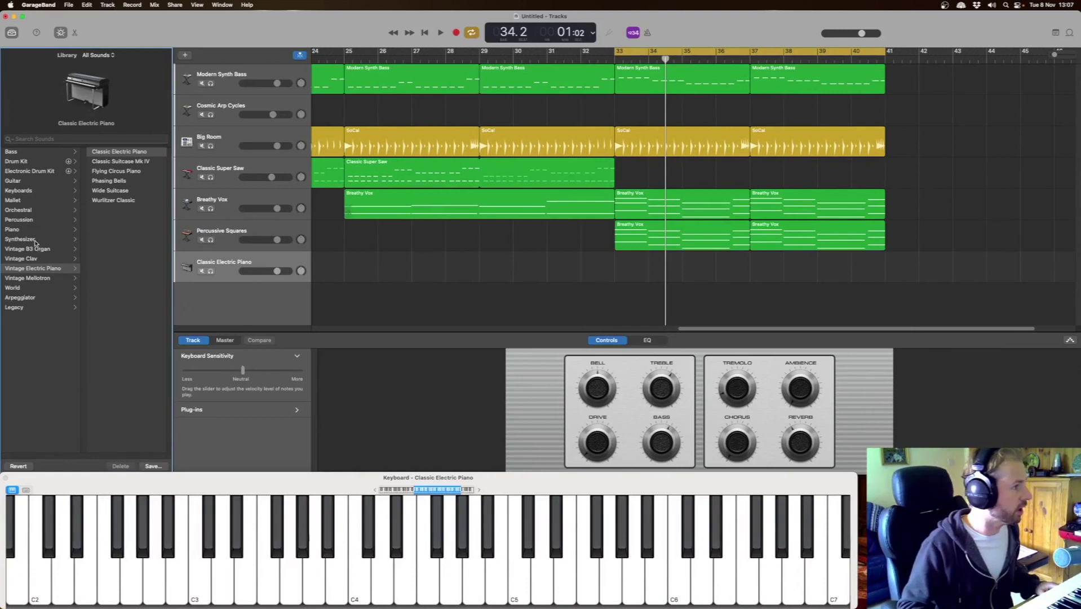
Show Musical Typing, play a few Classic Electric Piano notes with it, and return to the on-screen piano keyboard.
{"action": "left_click", "coordinate": [221, 4]}
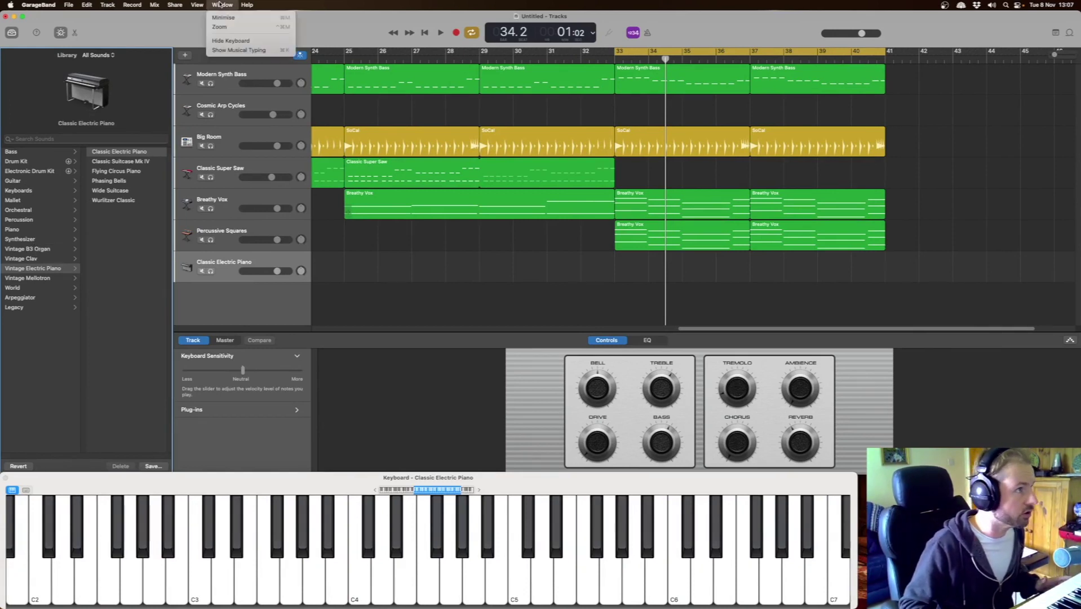
{"action": "left_click", "coordinate": [239, 50]}
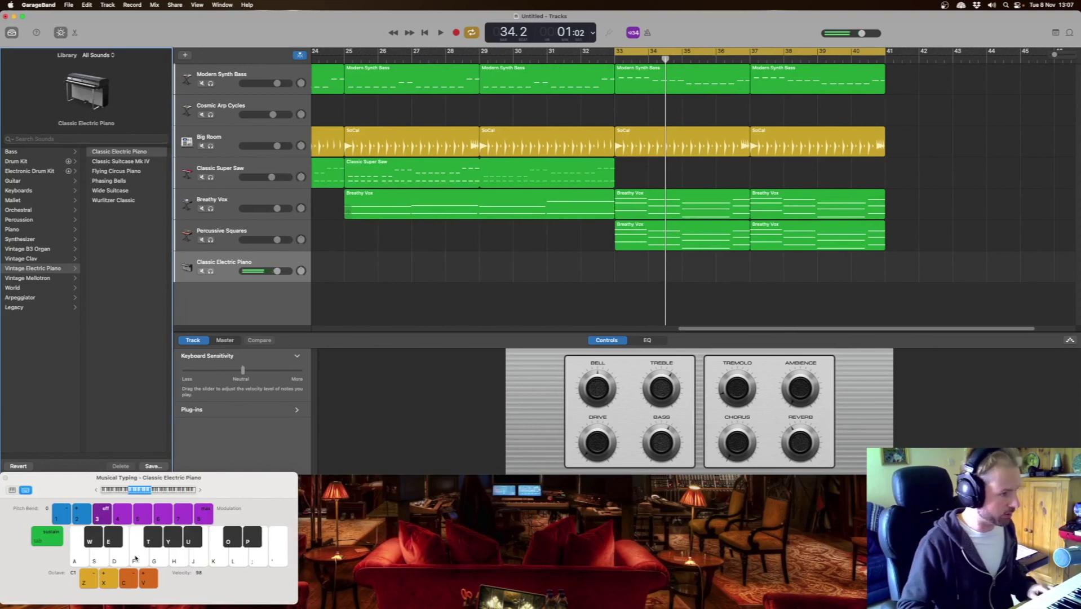
{"action": "key", "text": "f"}
{"action": "key", "text": "g"}
{"action": "key", "text": "d"}
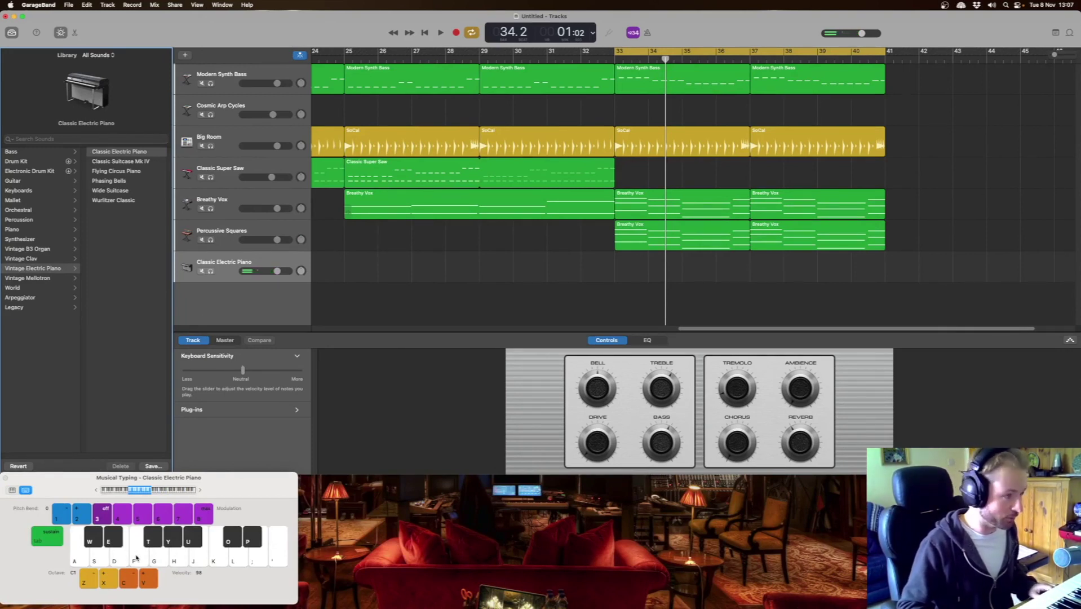
{"action": "key", "text": "g"}
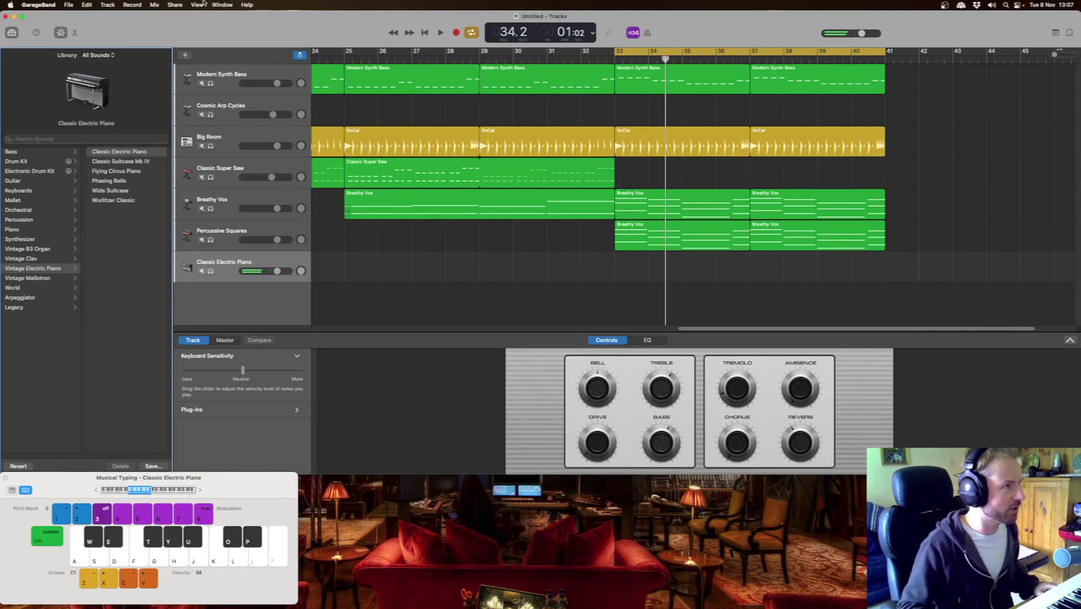
{"action": "left_click", "coordinate": [12, 490]}
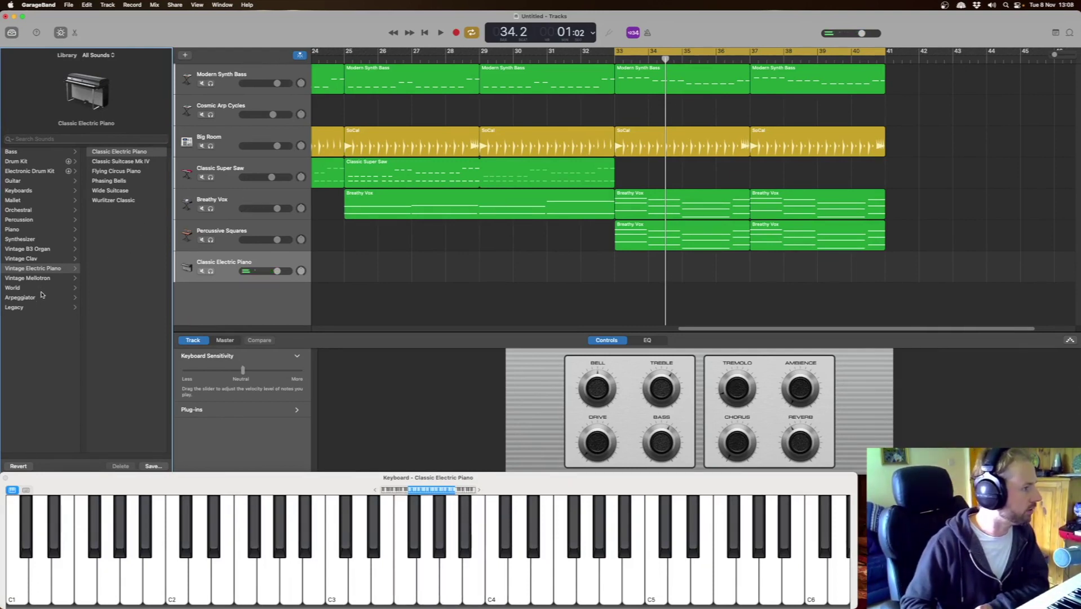
Audition the Synthesizer Lead sound Jane Street Rampart Synth against the section and assign Icy Synth Lead to the new track.
{"action": "left_click", "coordinate": [41, 239]}
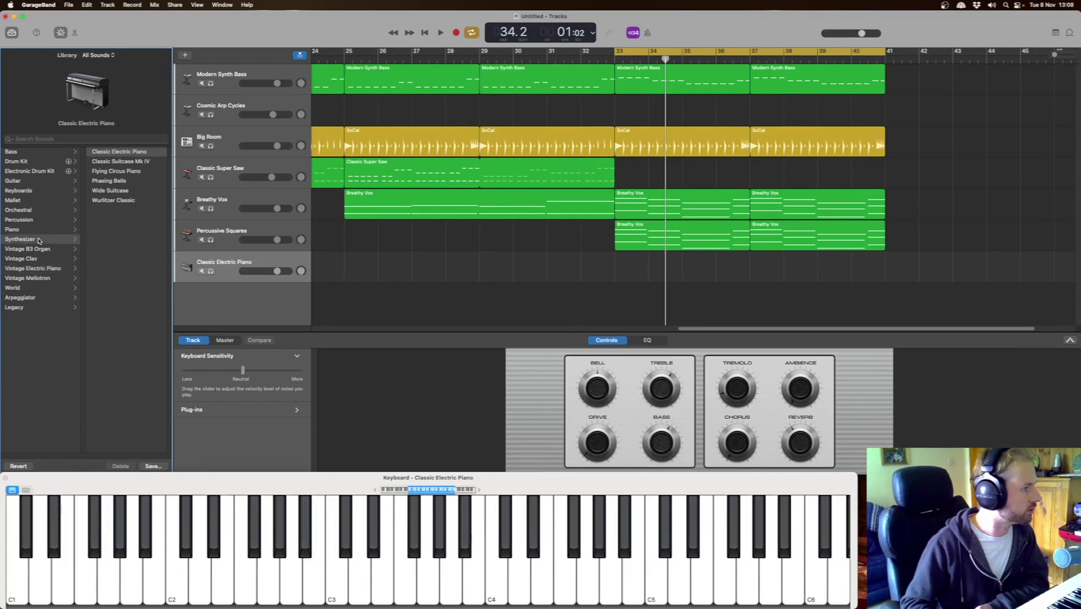
{"action": "left_click", "coordinate": [117, 210]}
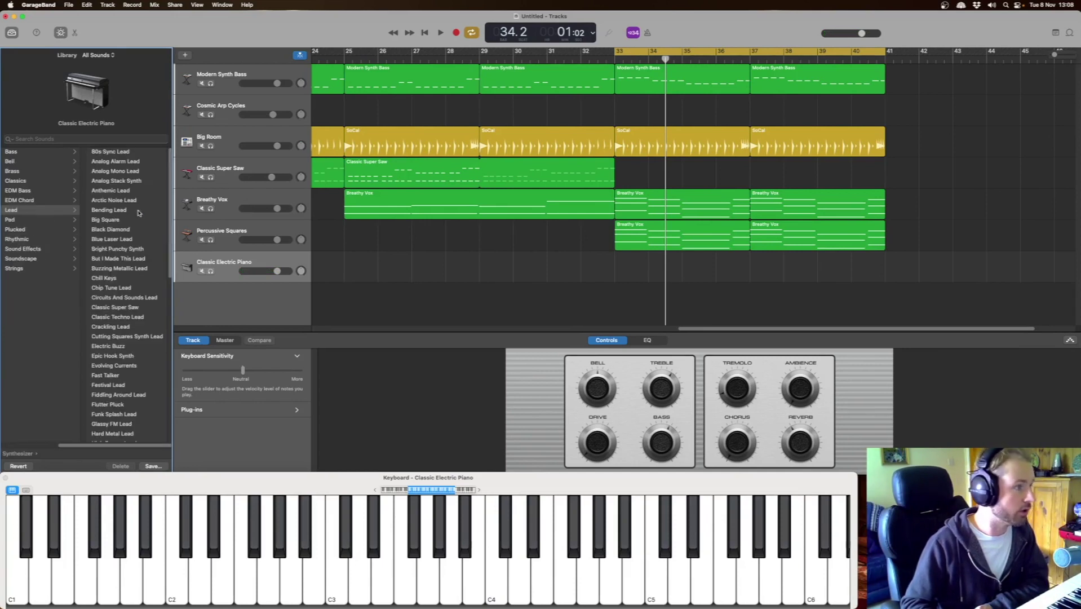
{"action": "scroll", "coordinate": [125, 396], "scroll_direction": "down", "scroll_amount": 3}
{"action": "left_click", "coordinate": [125, 399]}
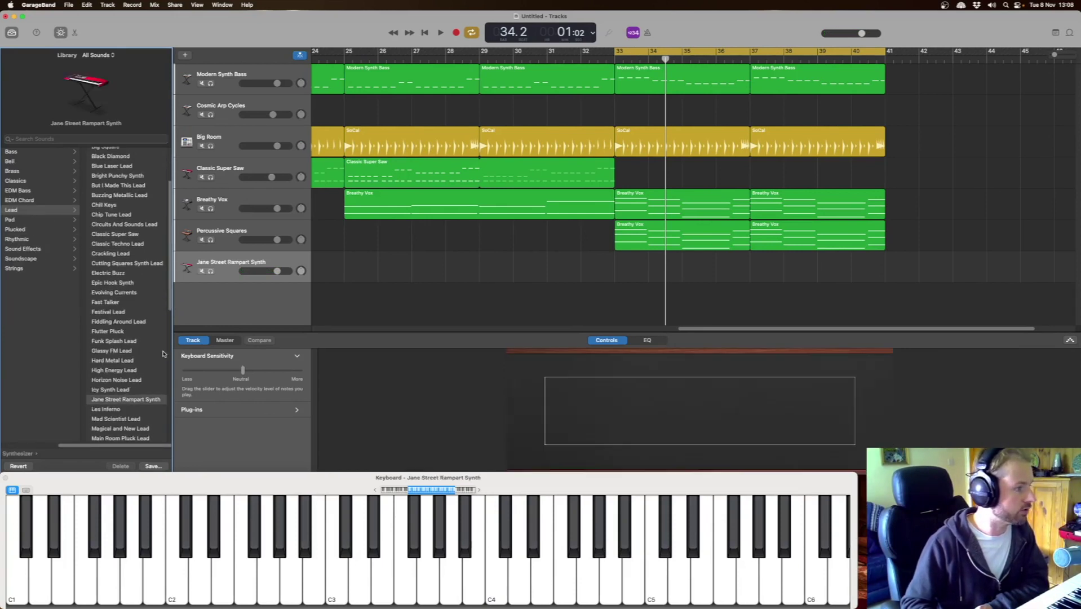
{"action": "key", "text": "space"}
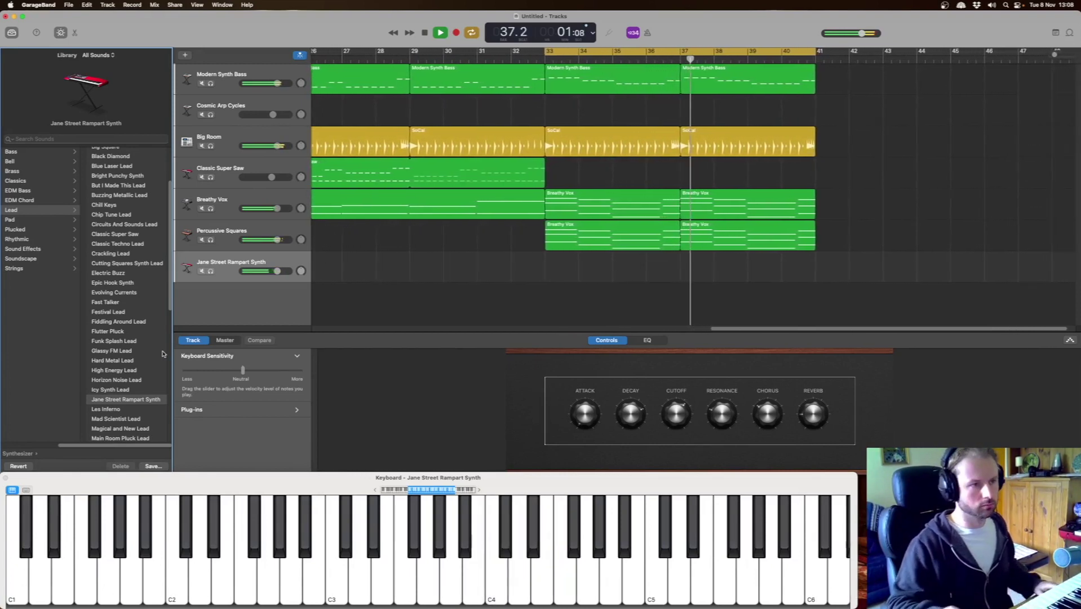
{"action": "key", "text": "space"}
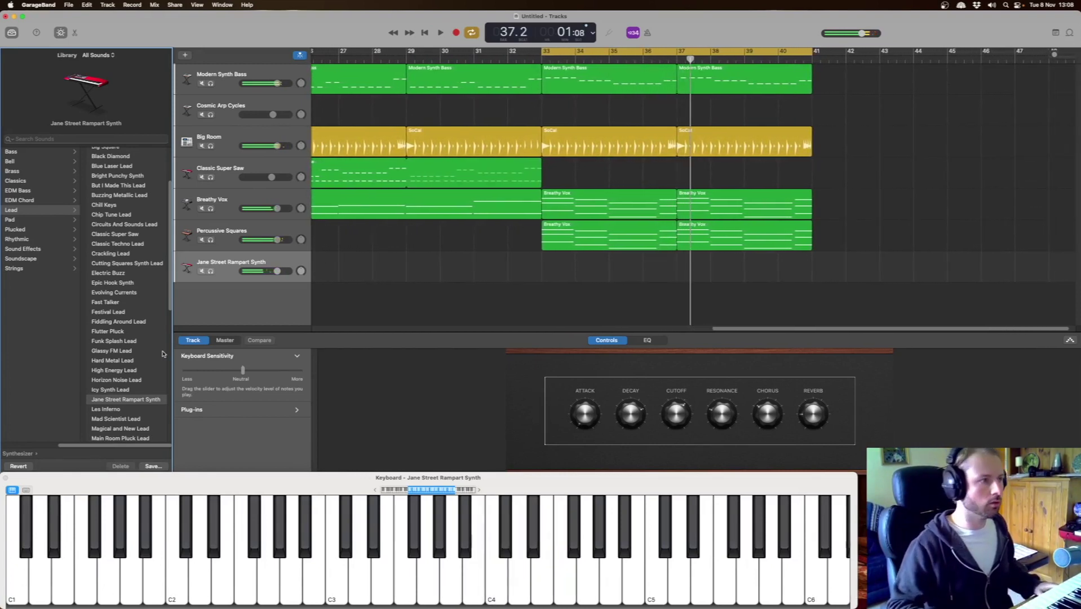
{"action": "left_click", "coordinate": [116, 391]}
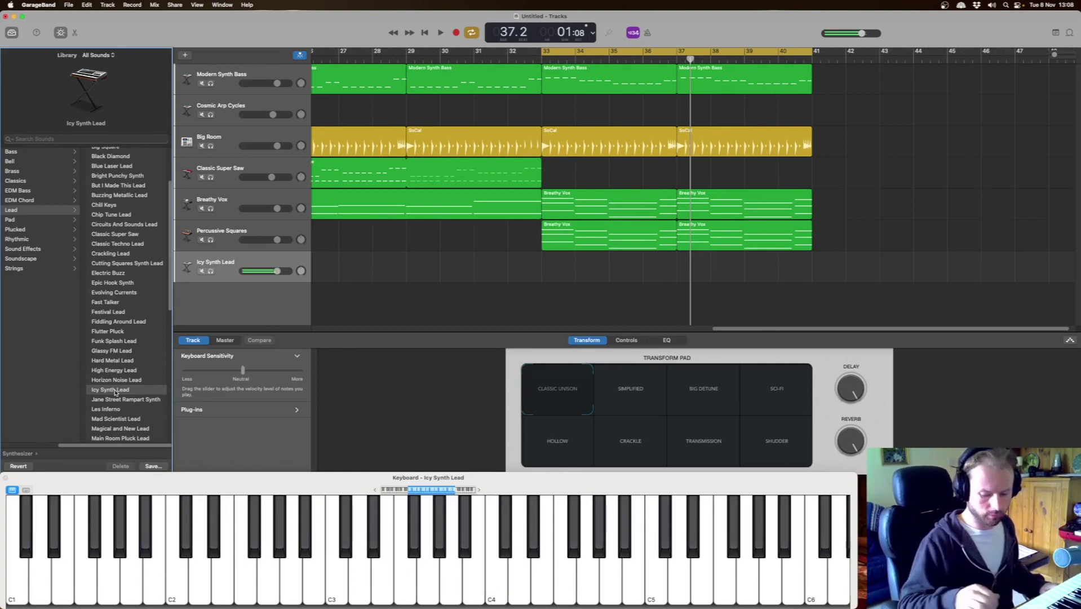
Record an Icy Synth Lead melody across bars 33 to 41 and play back its opening.
{"action": "key", "text": "r"}
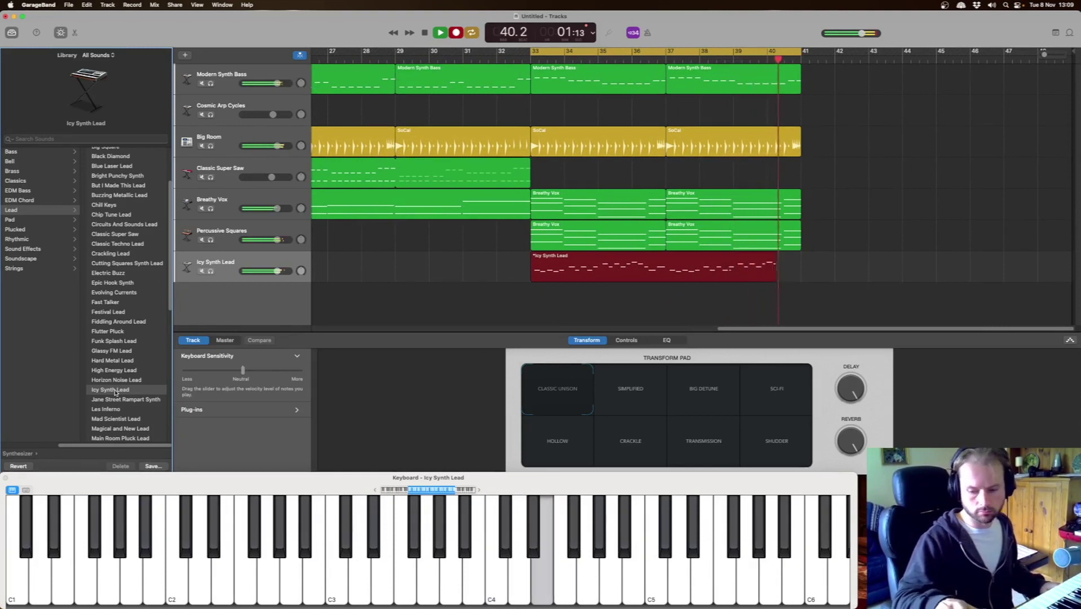
{"action": "key", "text": "space"}
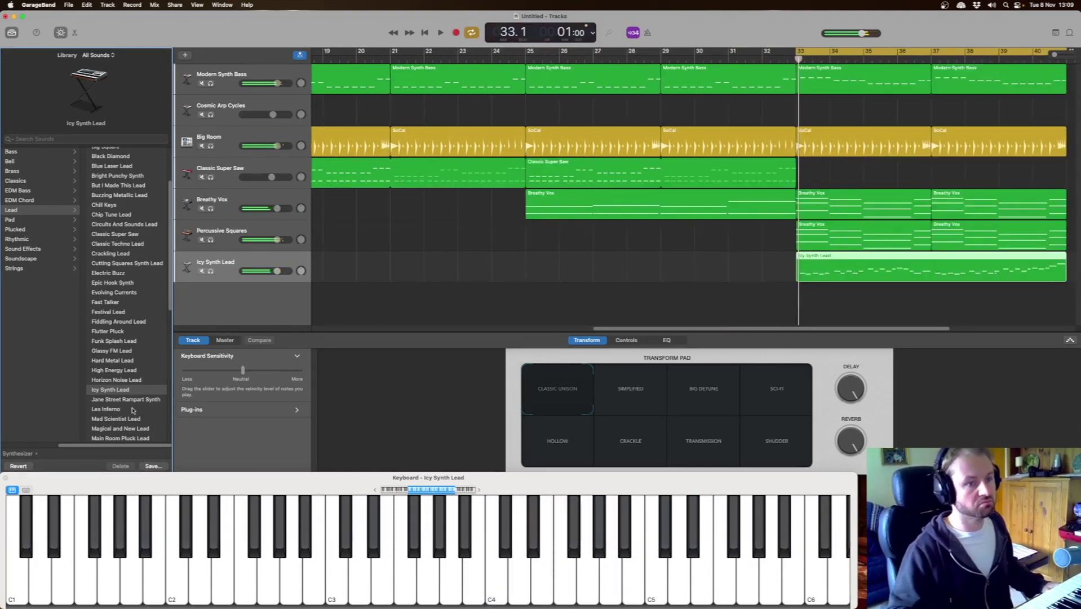
{"action": "left_click", "coordinate": [829, 269]}
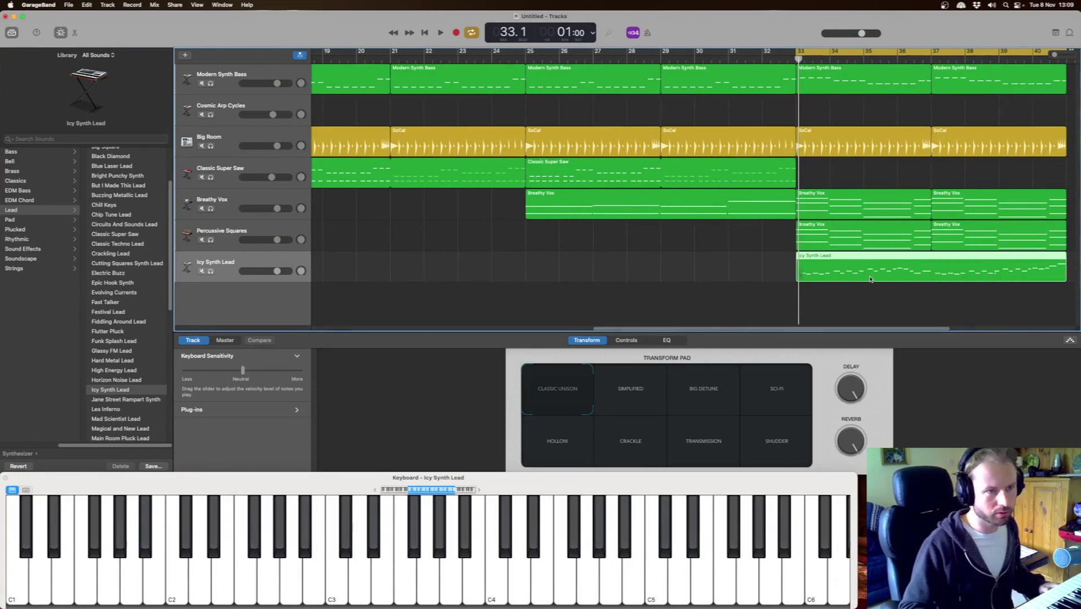
{"action": "key", "text": "space"}
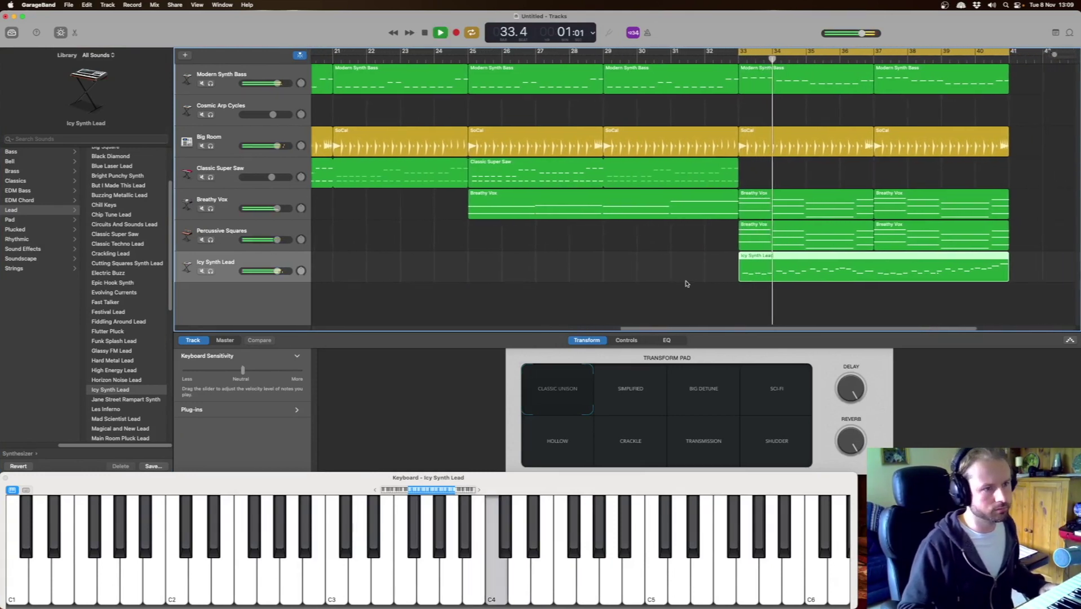
{"action": "key", "text": "space"}
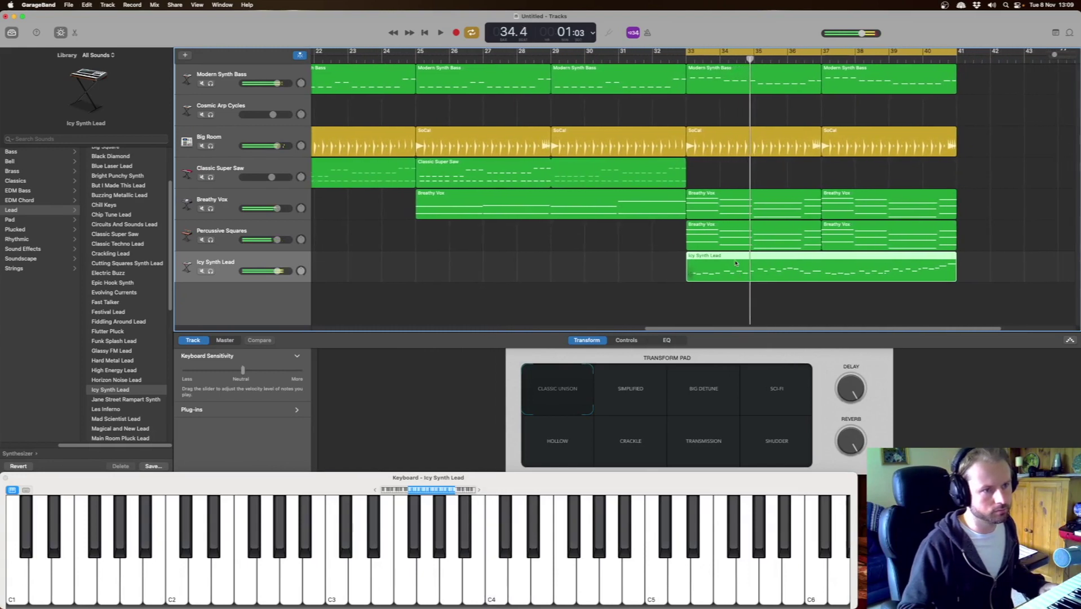
Open the Icy Synth Lead region's notes and raise the velocity of the second note in bar 34 to 115.
{"action": "double_click", "coordinate": [735, 262]}
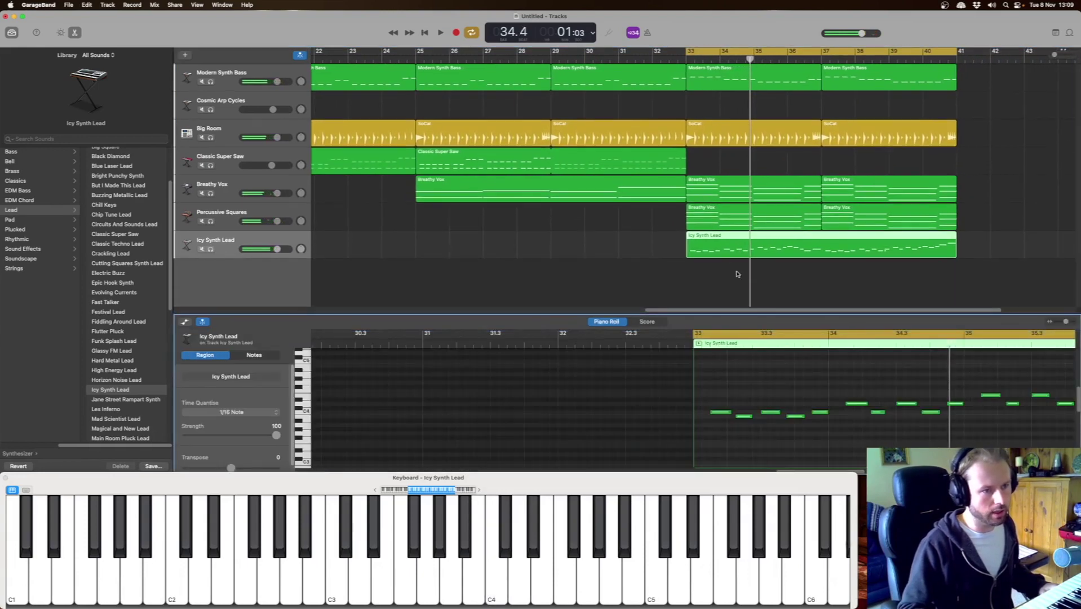
{"action": "left_click", "coordinate": [878, 412]}
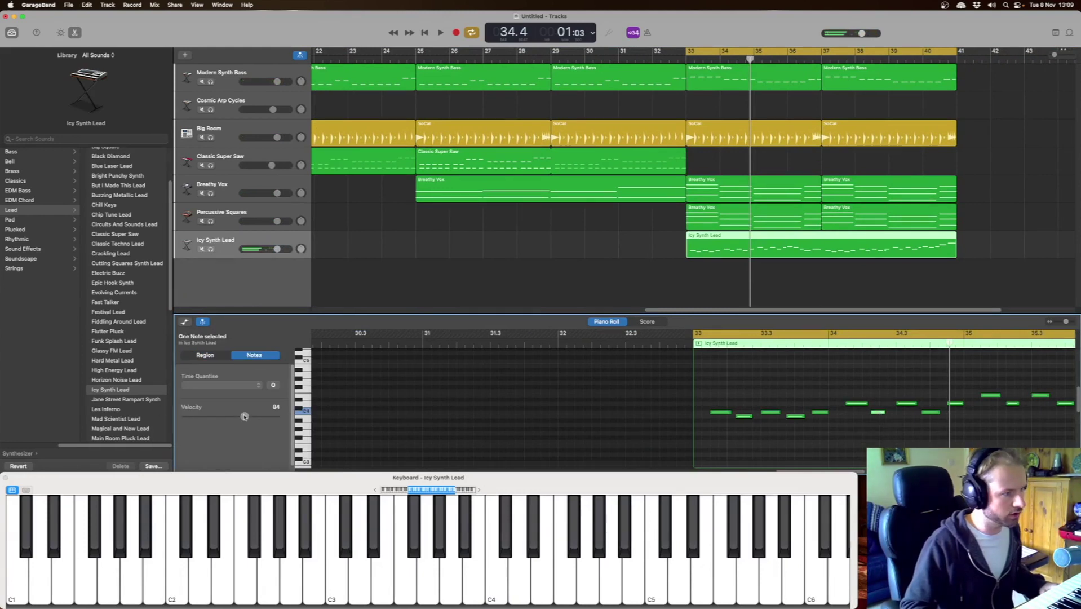
{"action": "key", "text": "space"}
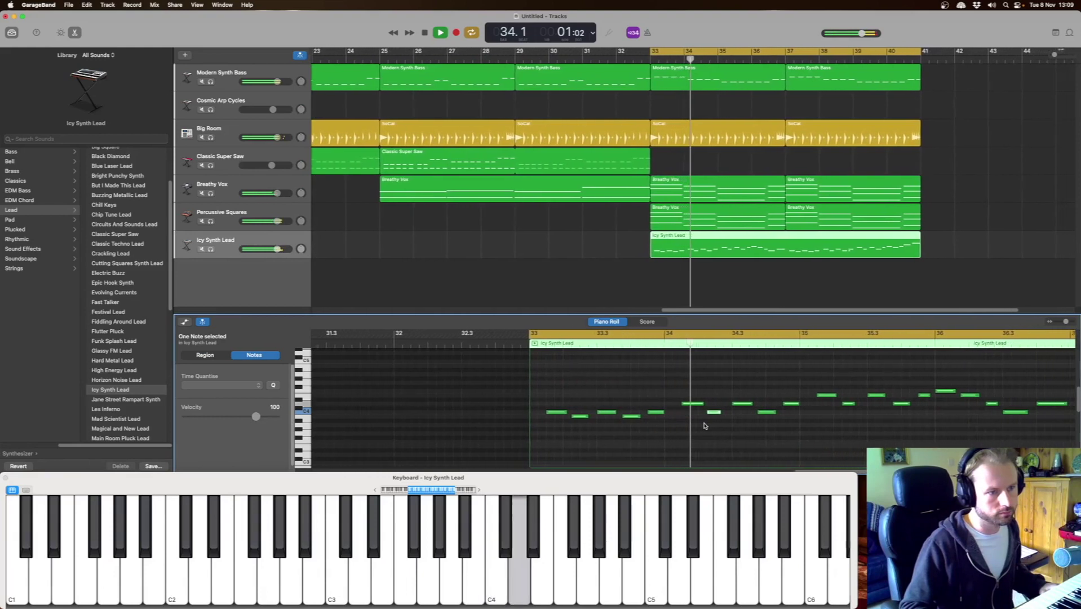
{"action": "key", "text": "space"}
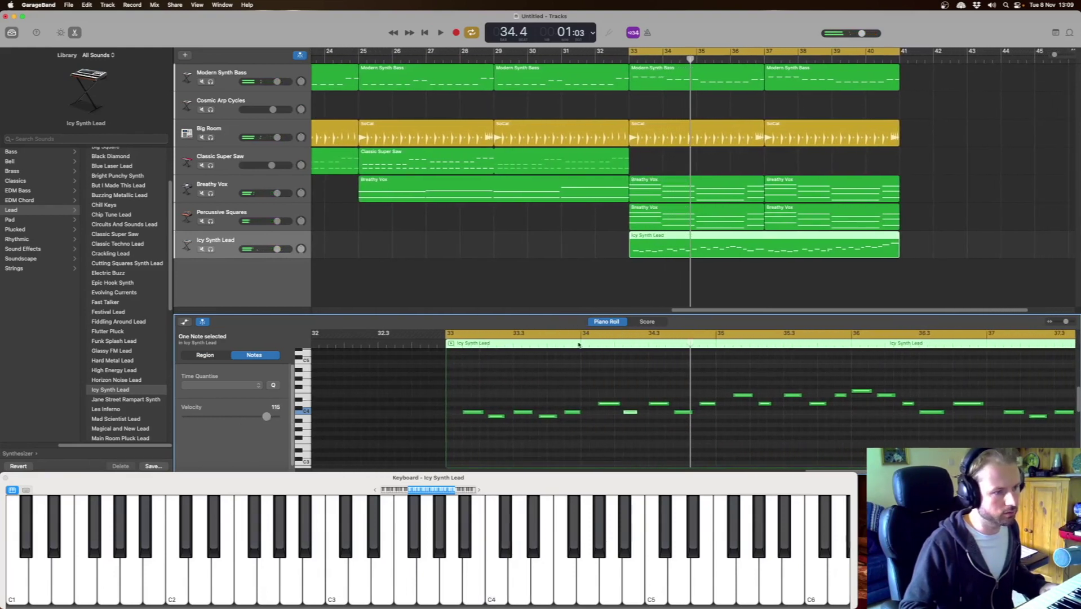
Play through the Icy Synth Lead melody and delete the very short stray note just before bar 39.
{"action": "key", "text": "space"}
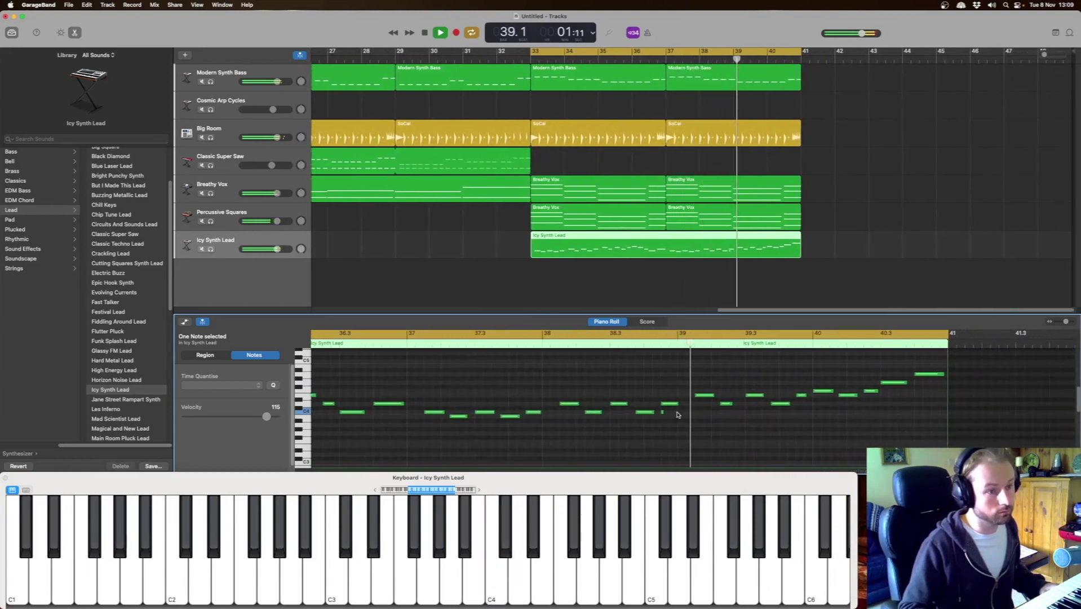
{"action": "left_click", "coordinate": [659, 415]}
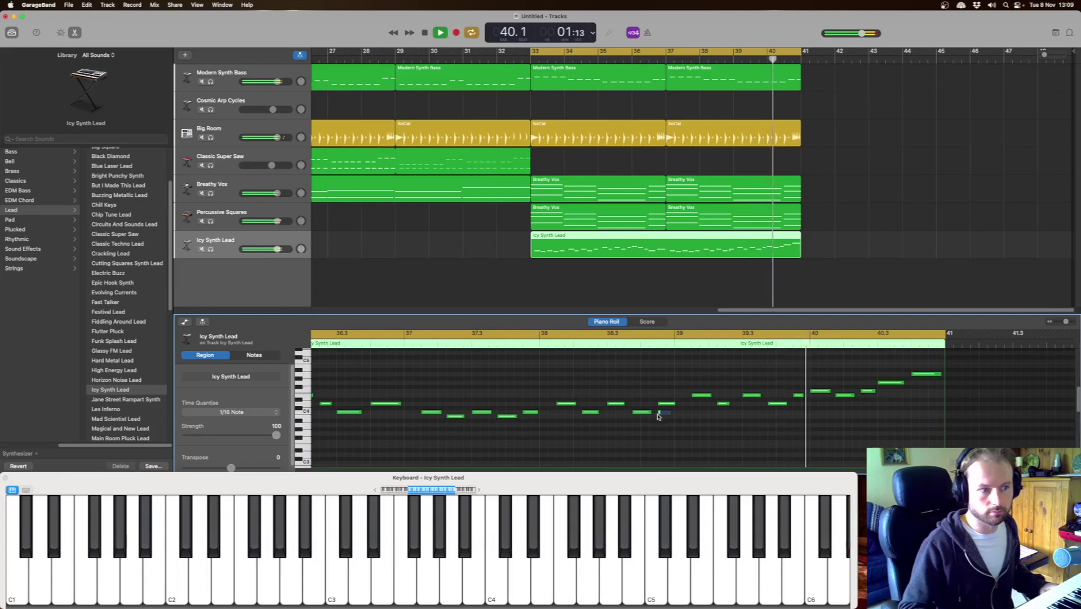
{"action": "left_click", "coordinate": [659, 415]}
{"action": "key", "text": "space"}
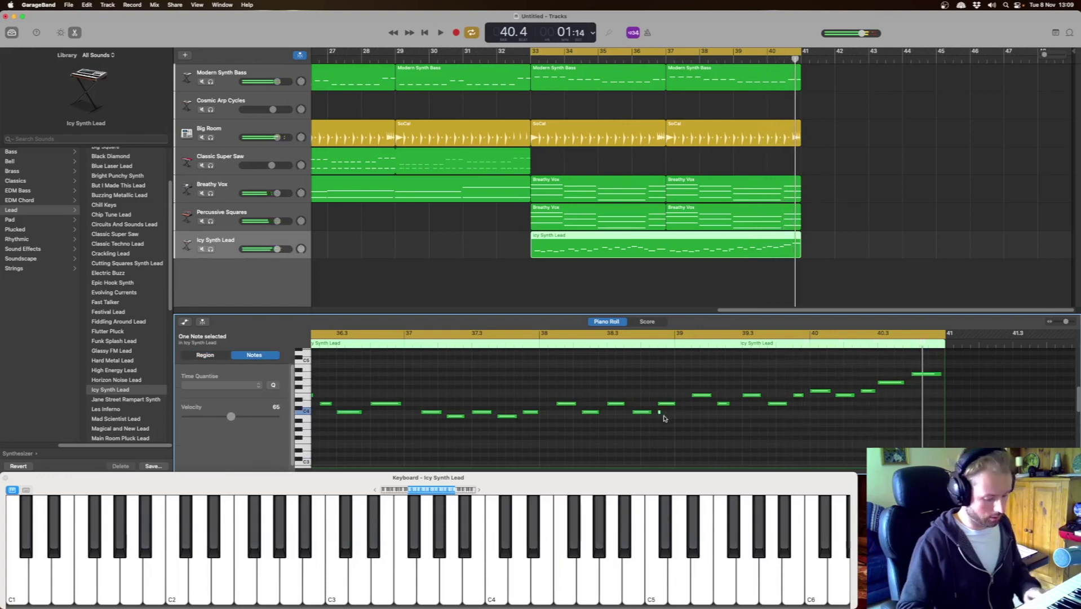
{"action": "key", "text": "Delete"}
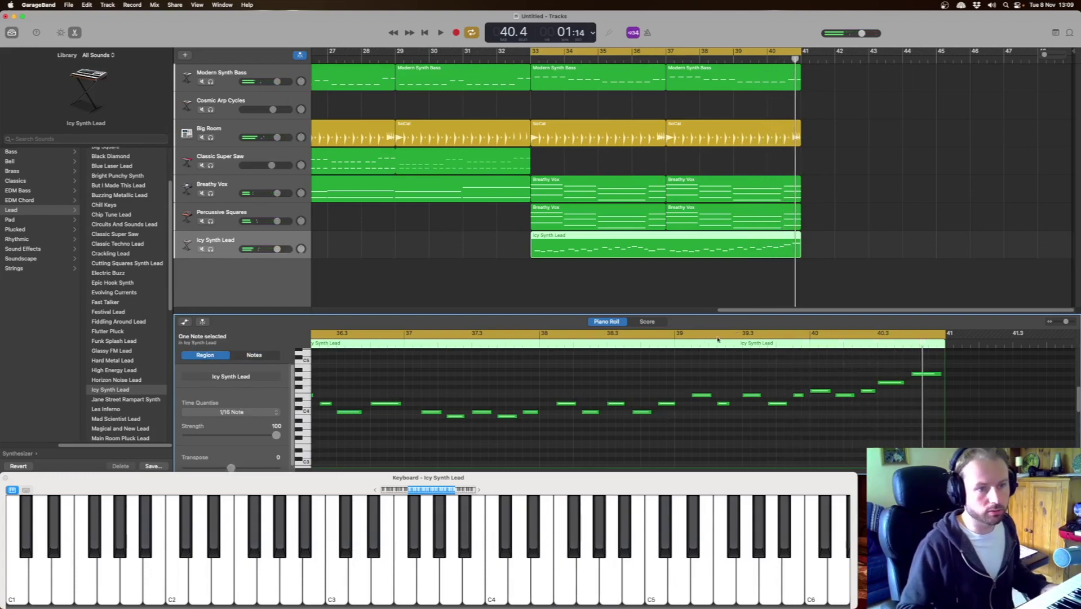
Play the edited section and copy all track regions from bars 33–41 so that they repeat from bar 41.
{"action": "key", "text": "space"}
{"action": "scroll", "coordinate": [764, 313], "scroll_direction": "left", "scroll_amount": 3}
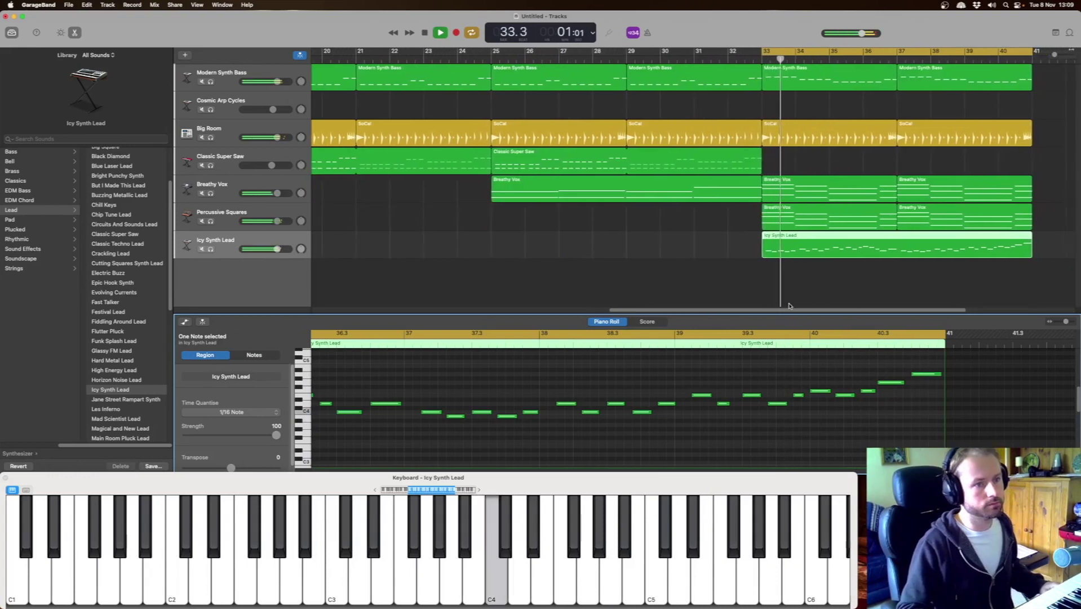
{"action": "scroll", "coordinate": [763, 313], "scroll_direction": "right", "scroll_amount": 3}
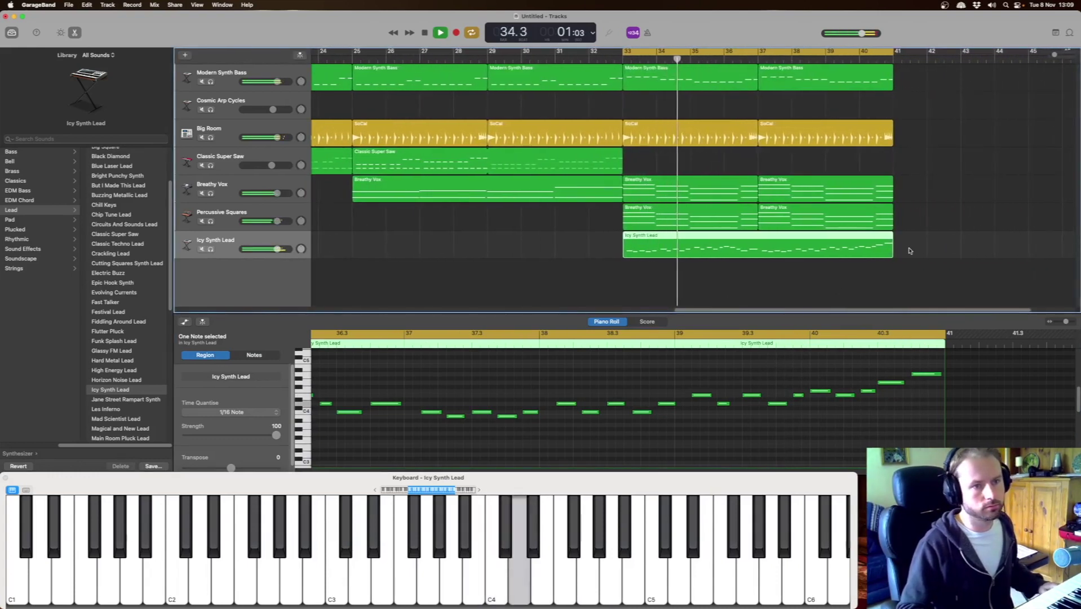
{"action": "key", "text": "space"}
{"action": "left_click_drag", "start_coordinate": [904, 253], "coordinate": [922, 79]}
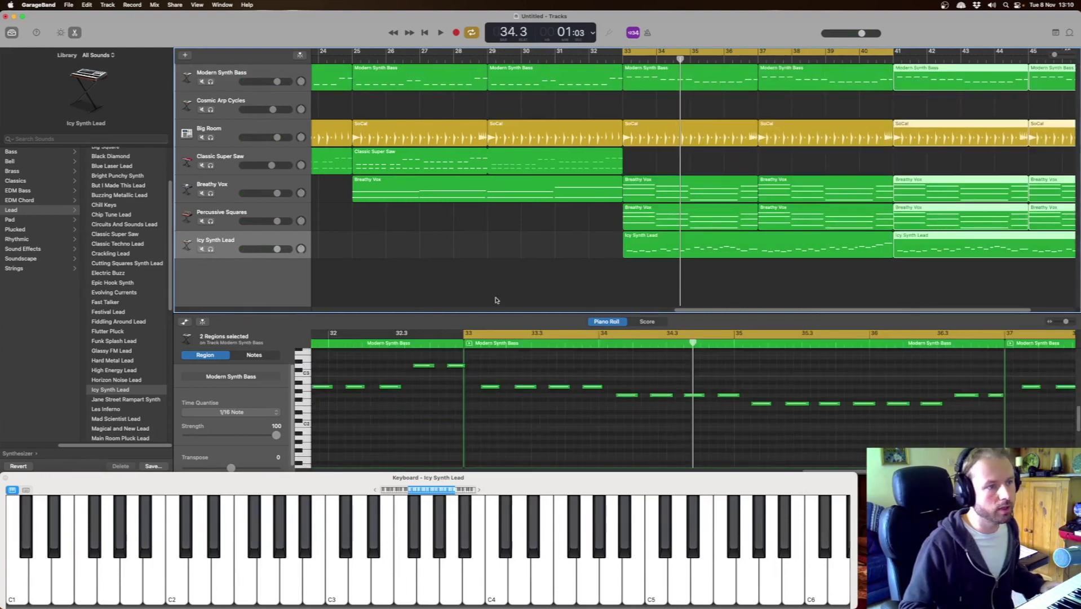
Move the cycle range onto the copied section starting at bar 41 and deselect the regions.
{"action": "left_click_drag", "start_coordinate": [770, 312], "coordinate": [812, 312]}
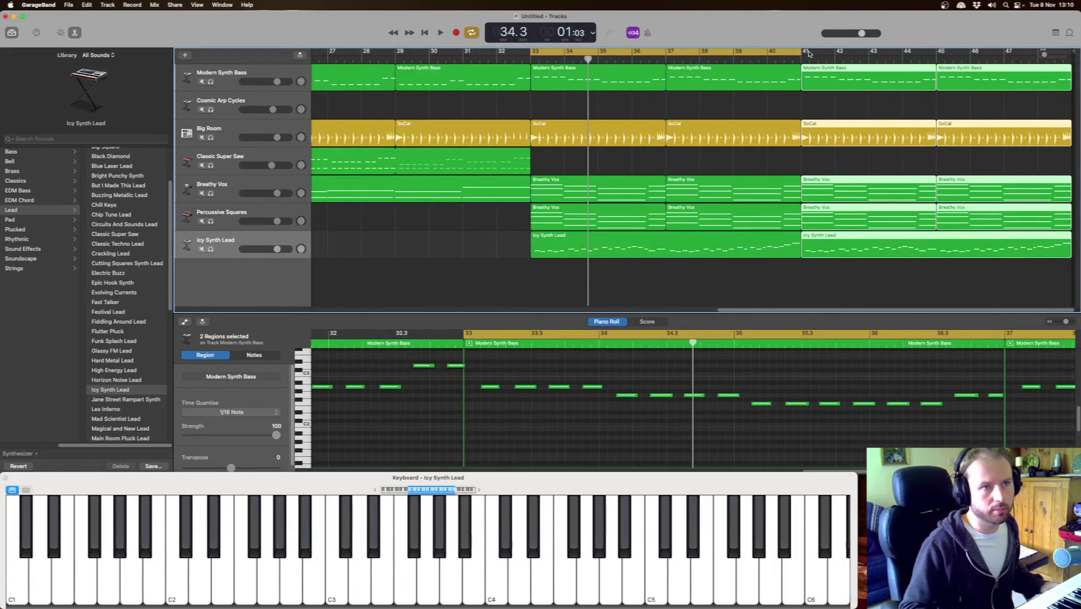
{"action": "left_click_drag", "start_coordinate": [808, 52], "coordinate": [1059, 54]}
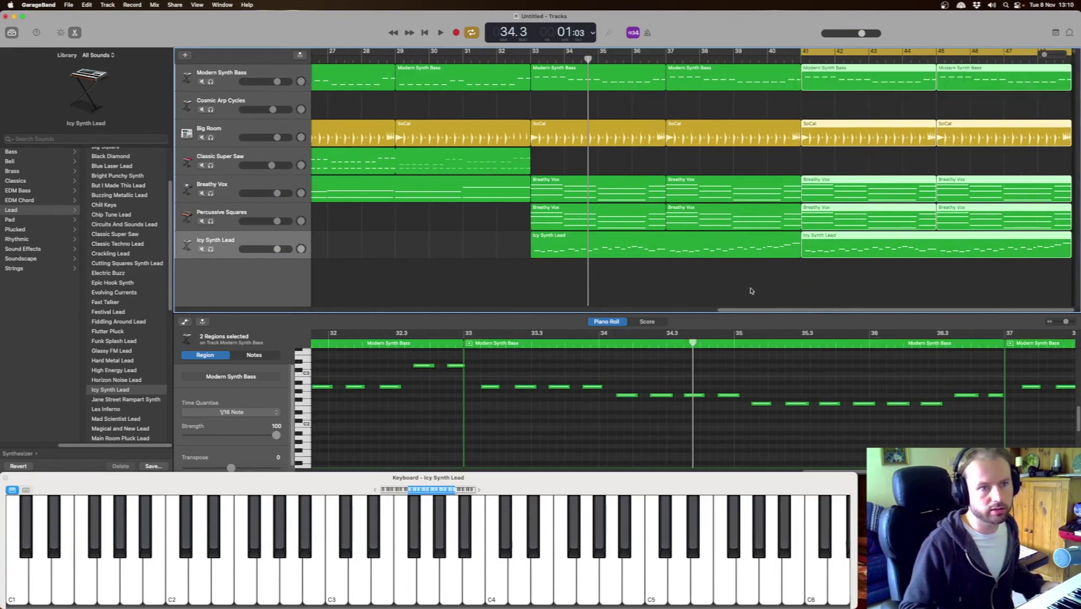
{"action": "left_click", "coordinate": [789, 264]}
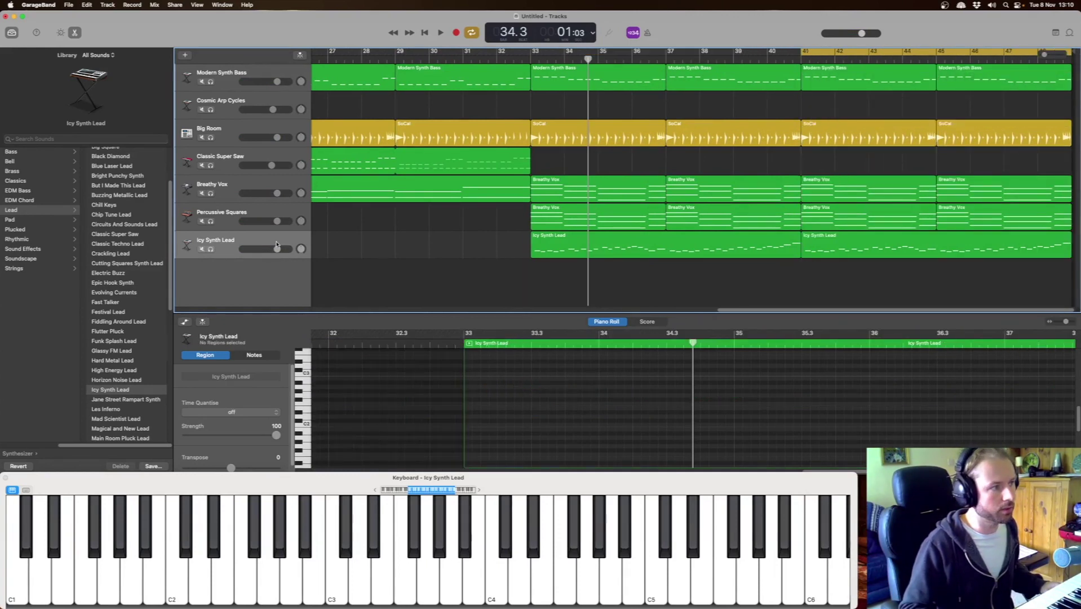
Add a software instrument track and copy the Icy Synth Lead region starting at bar 41 onto it.
{"action": "left_click", "coordinate": [183, 55]}
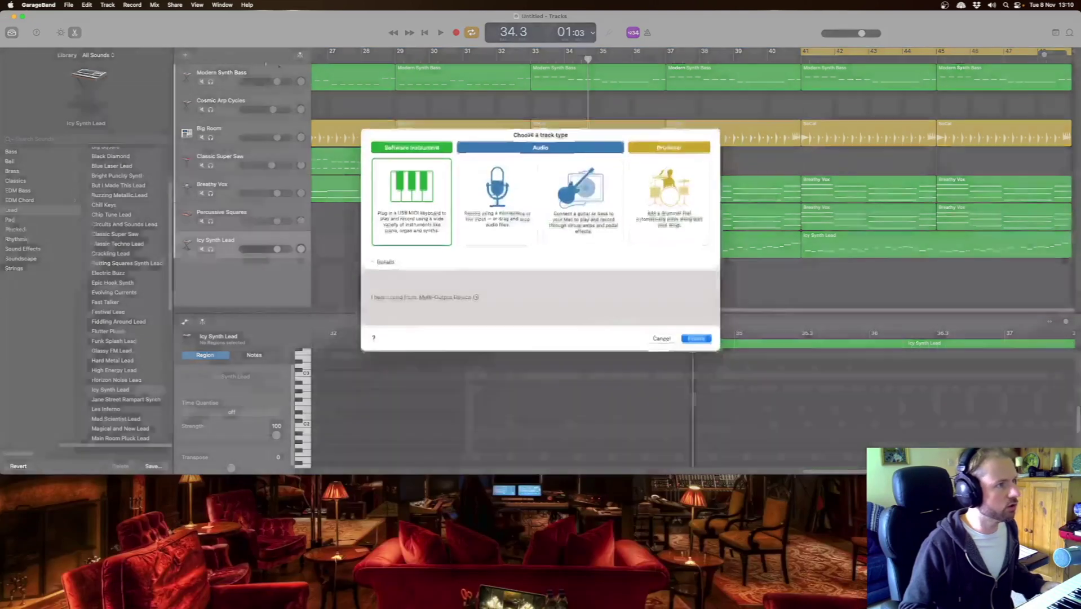
{"action": "double_click", "coordinate": [434, 203]}
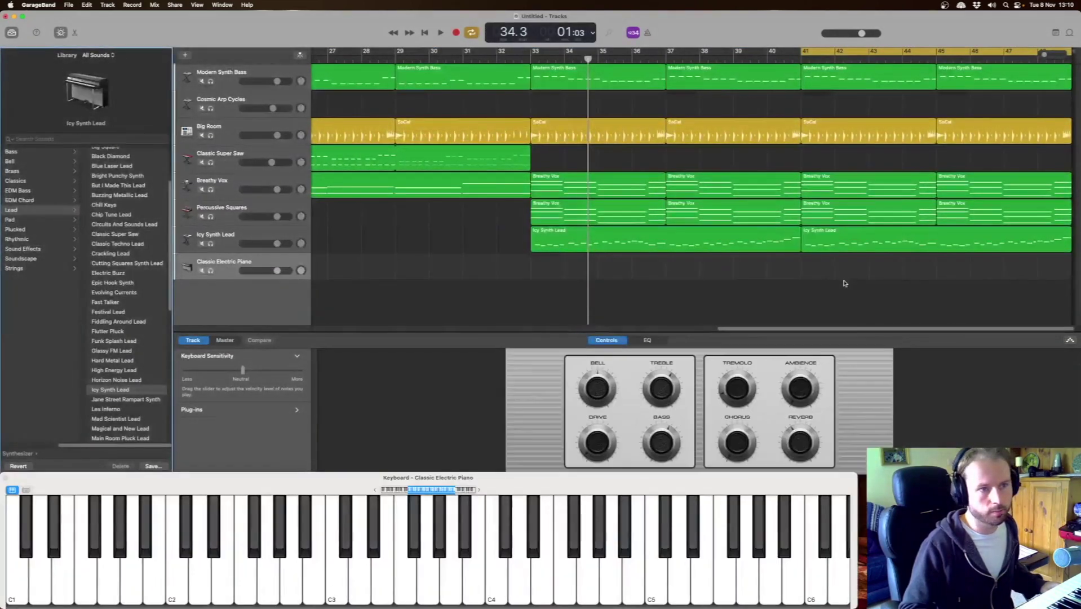
{"action": "left_click", "coordinate": [829, 248]}
{"action": "left_click_drag", "start_coordinate": [830, 257], "coordinate": [829, 271]}
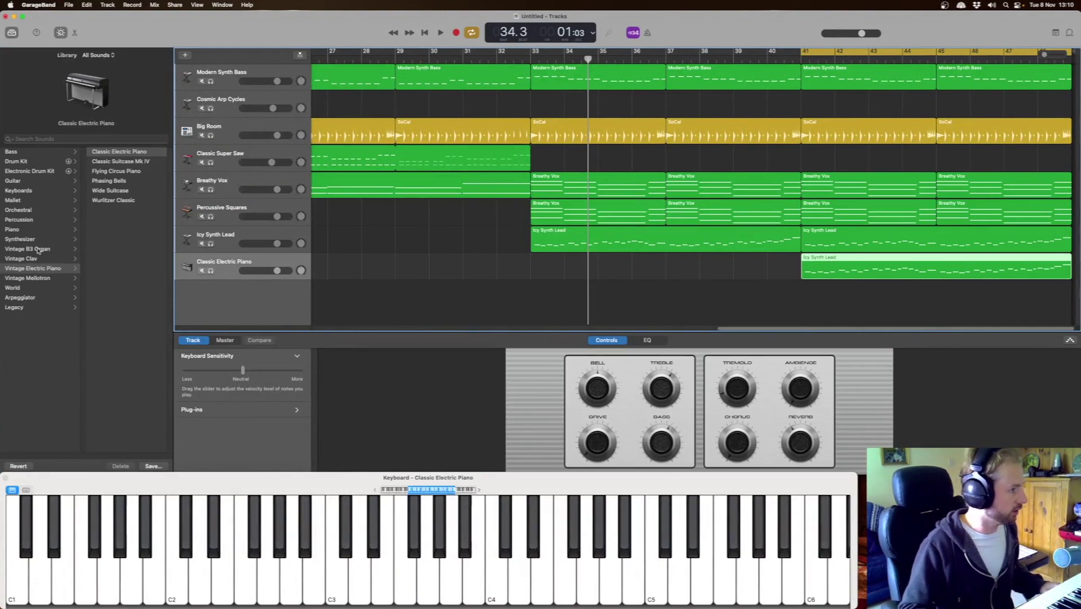
Assign the Crackling Lead synthesizer sound to the new track and play the section from bar 41.
{"action": "left_click", "coordinate": [43, 240]}
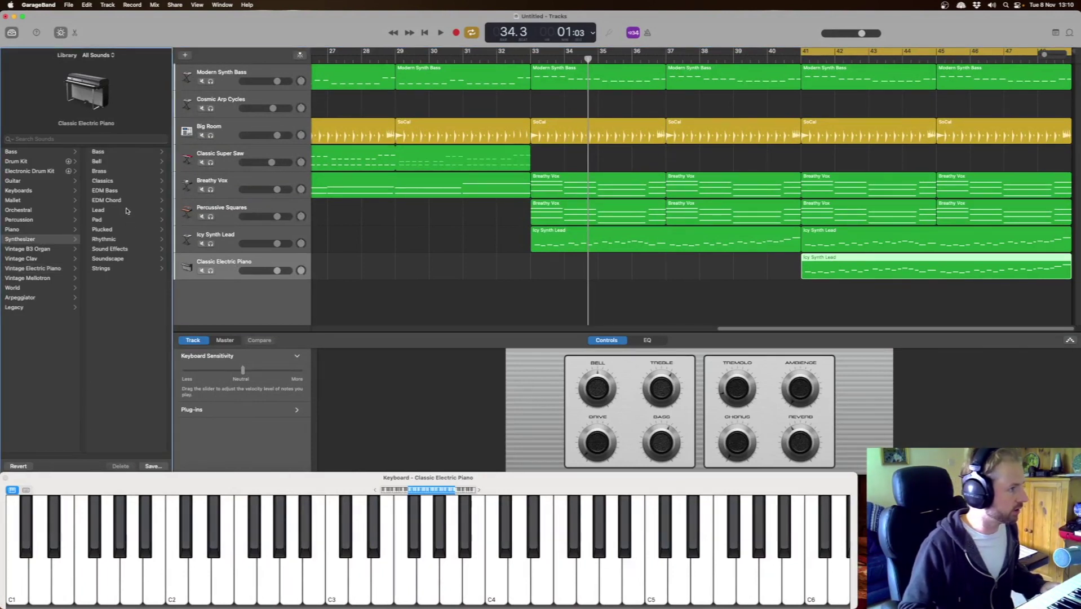
{"action": "left_click", "coordinate": [128, 210]}
{"action": "left_click", "coordinate": [122, 328]}
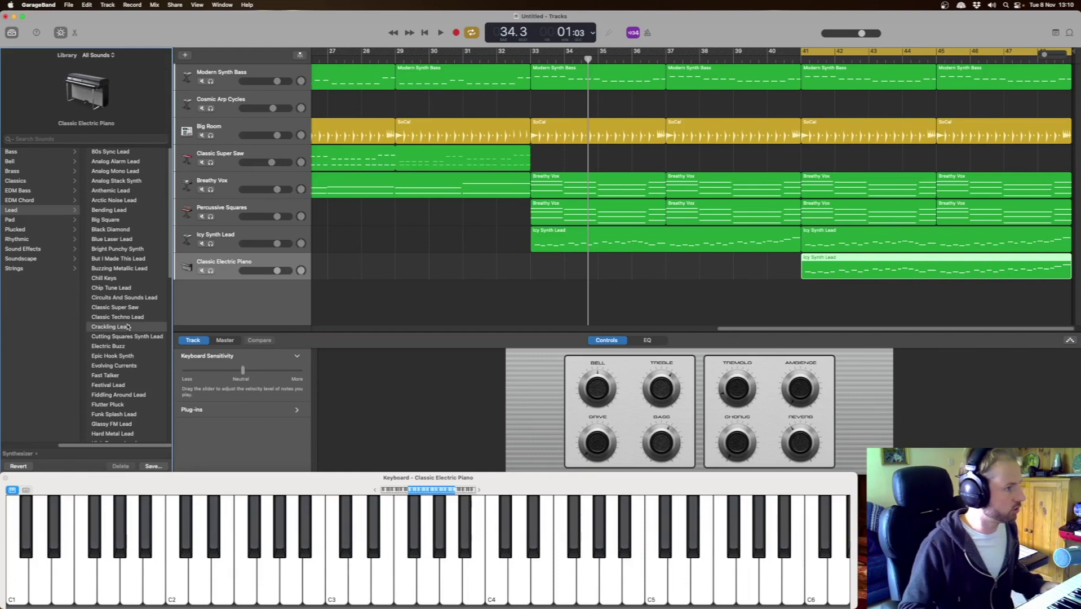
{"action": "key", "text": "space"}
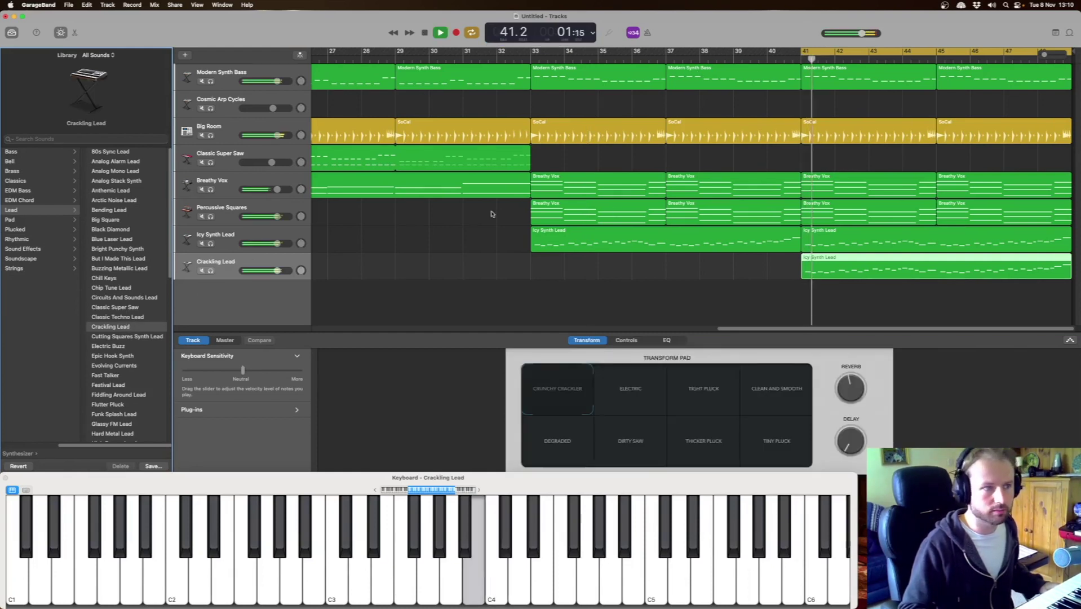
{"action": "key", "text": "space"}
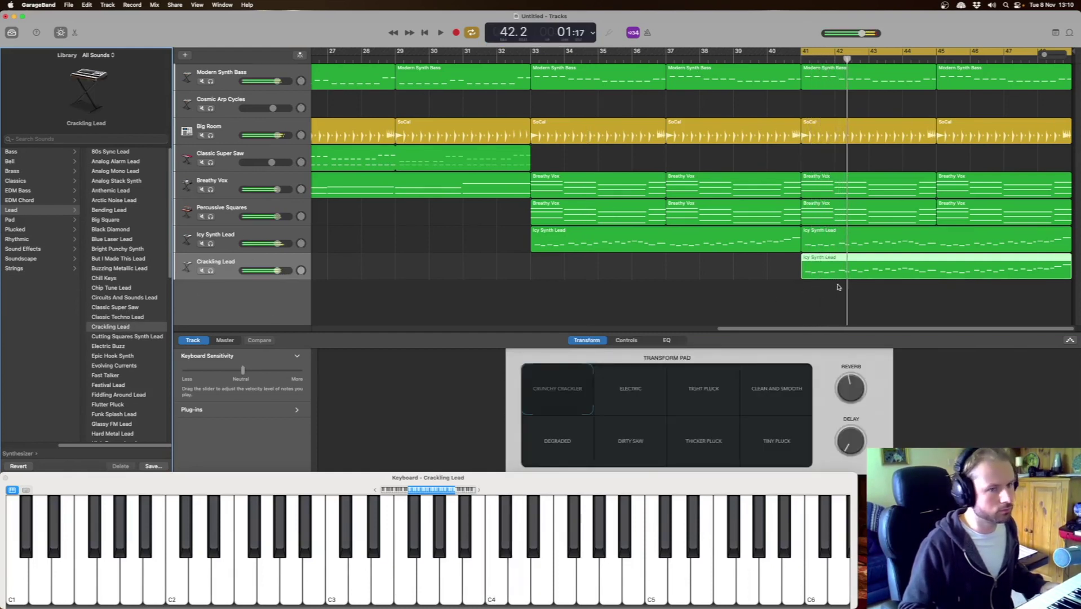
Open the copied region on the Crackling Lead track and transpose all its notes down one octave, from C4 to C3 for the first note.
{"action": "double_click", "coordinate": [840, 272]}
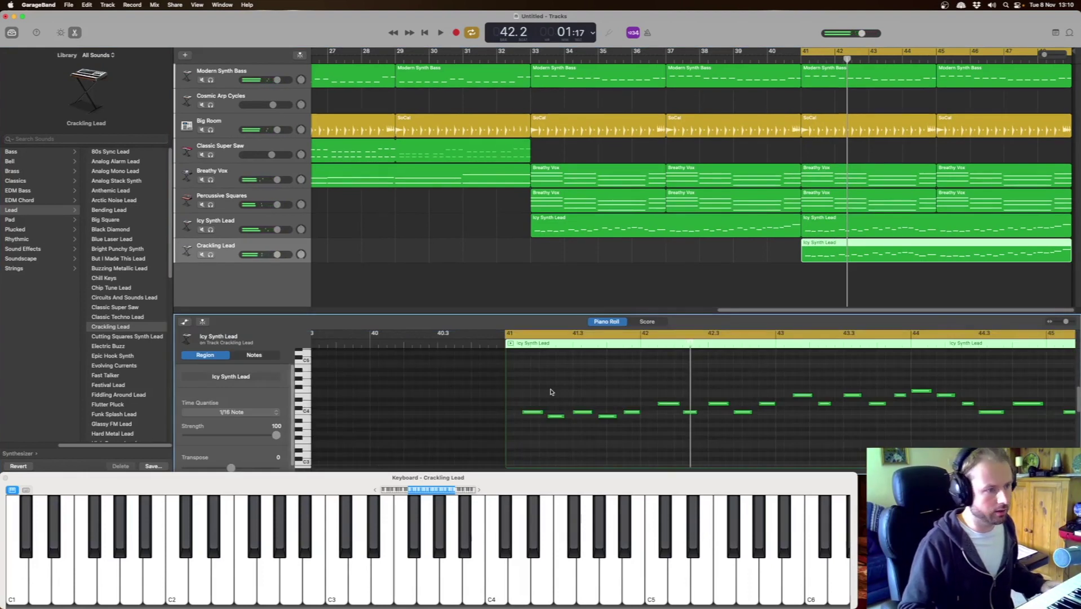
{"action": "left_click", "coordinate": [539, 411]}
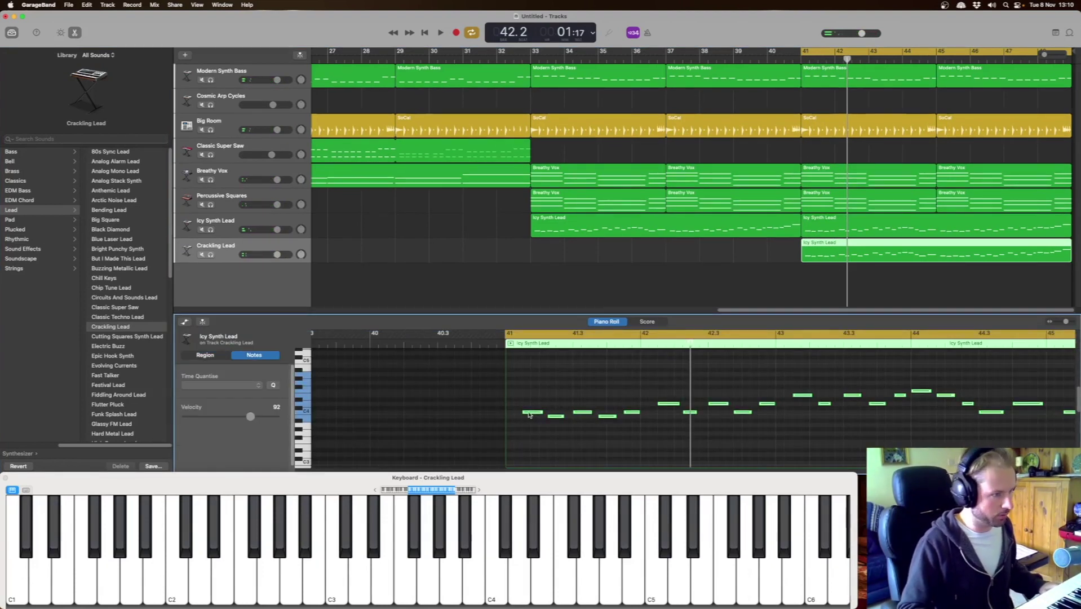
{"action": "scroll", "coordinate": [529, 414], "scroll_direction": "down", "scroll_amount": 2}
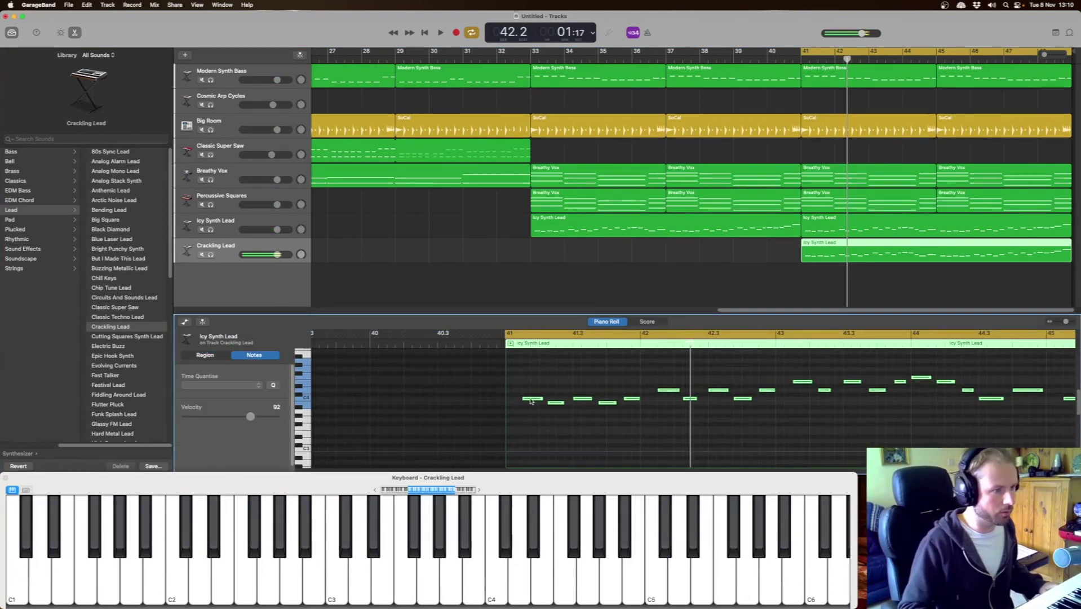
{"action": "left_click", "coordinate": [530, 400]}
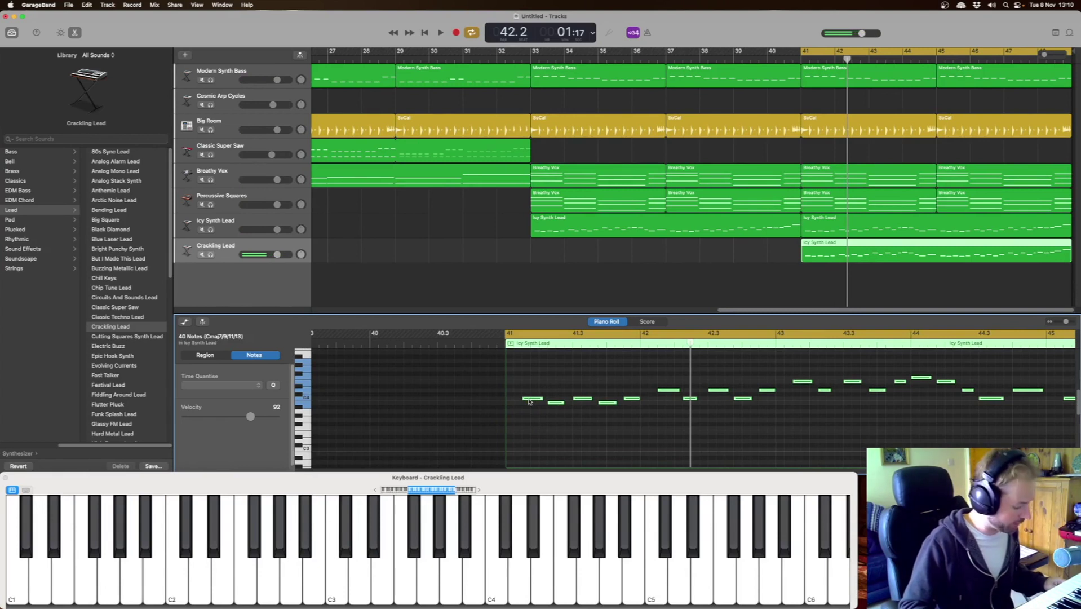
{"action": "mouse_move", "coordinate": [530, 402]}
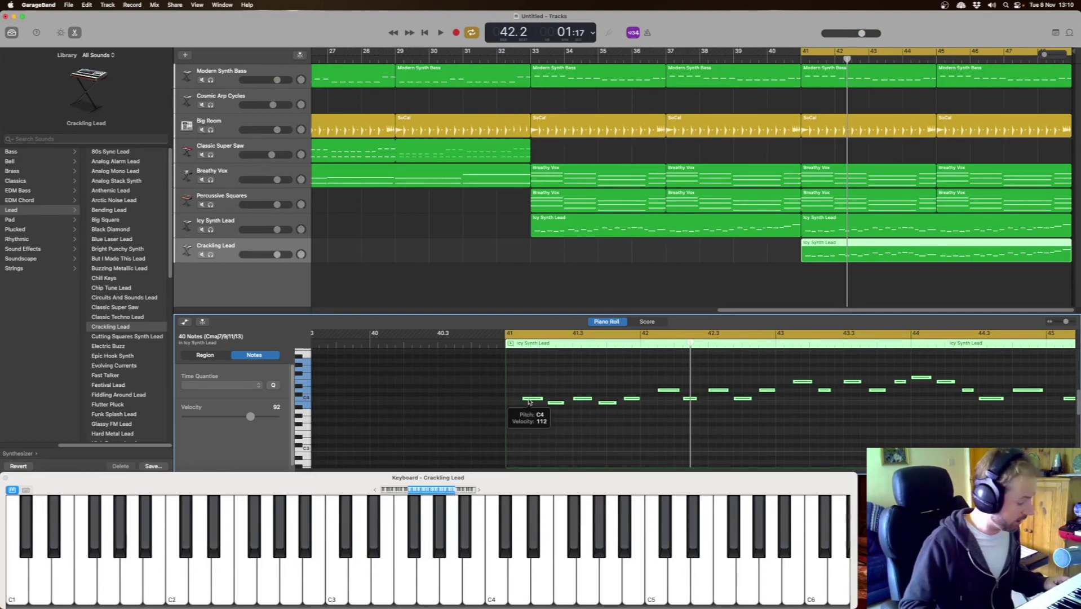
{"action": "left_click_drag", "start_coordinate": [530, 401], "coordinate": [530, 451]}
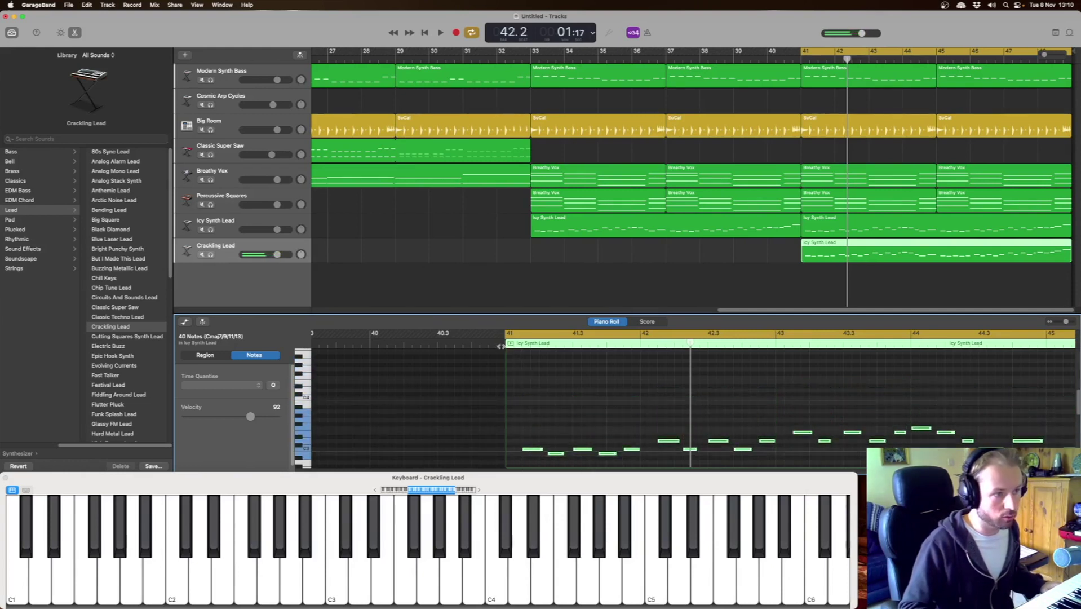
Audition Evolving Currents, Glassy FM Lead and Hard Metal Lead on the new track during playback, and settle on High Energy Lead.
{"action": "key", "text": "space"}
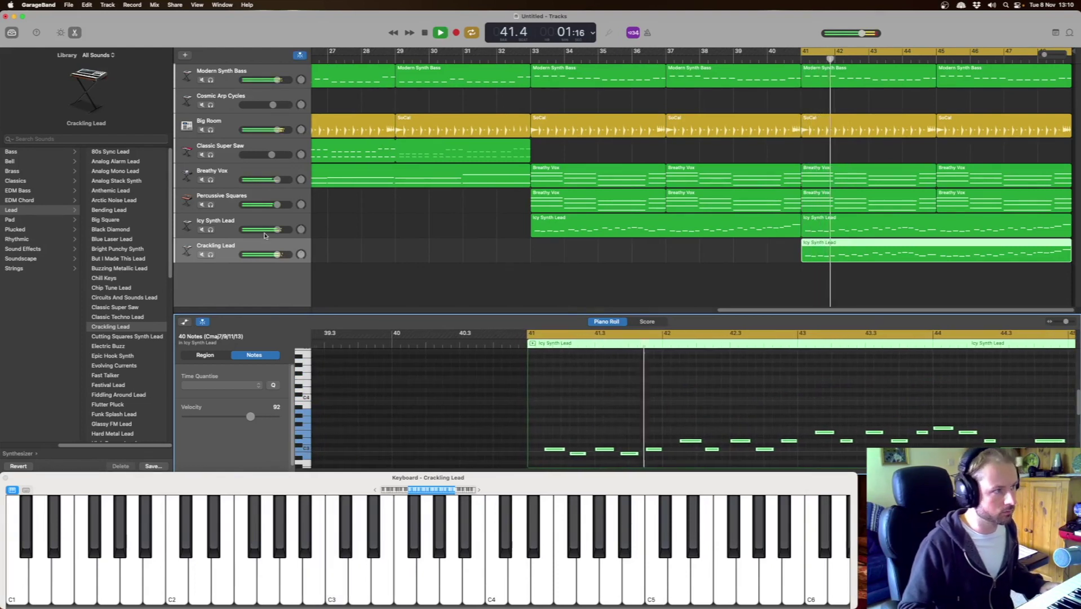
{"action": "left_click", "coordinate": [115, 366]}
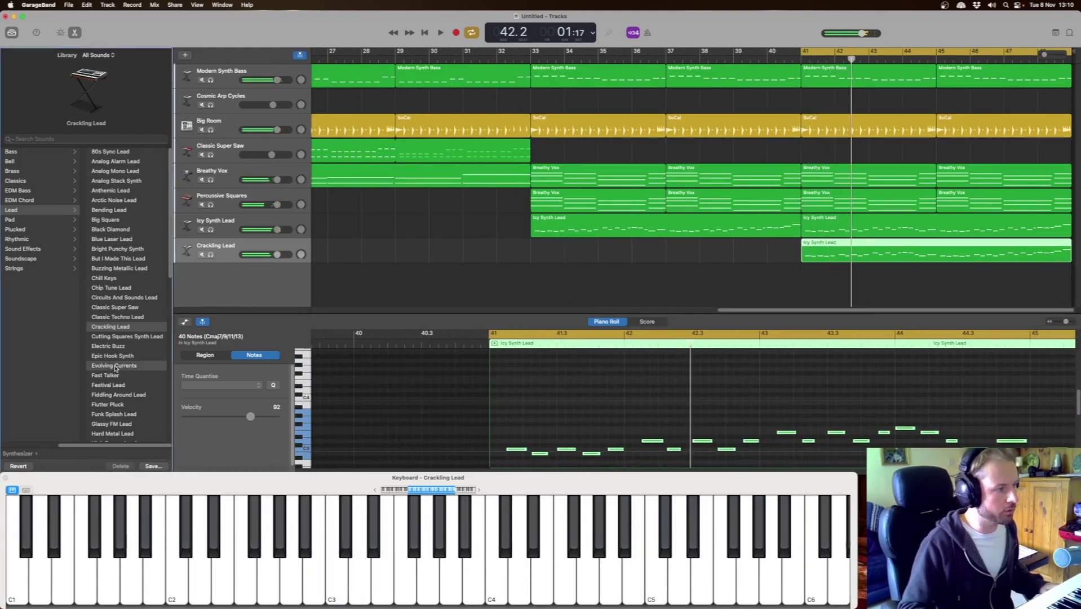
{"action": "key", "text": "b"}
{"action": "key", "text": "space"}
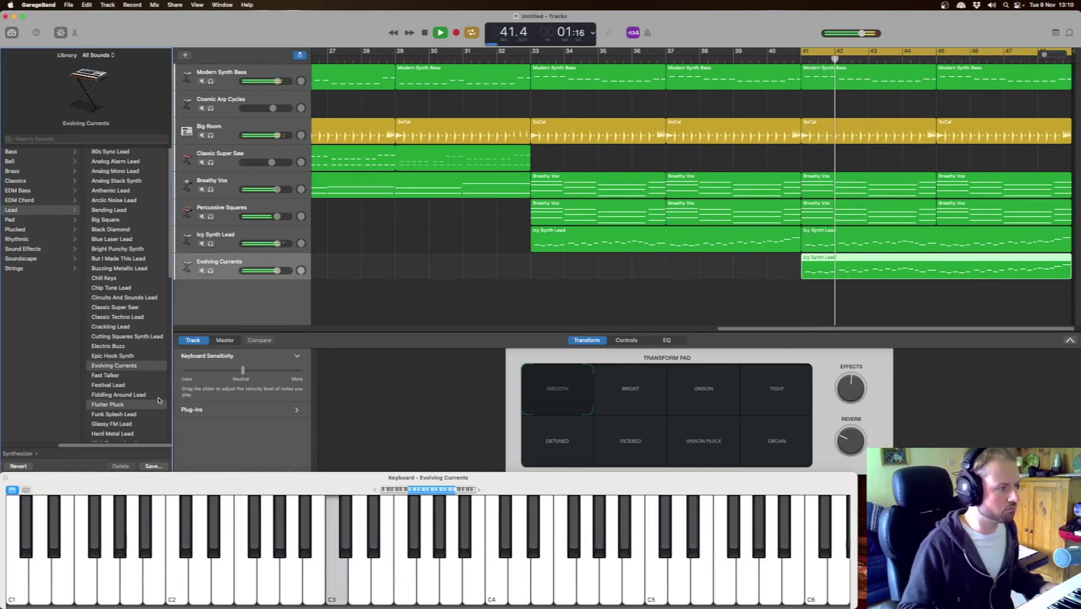
{"action": "left_click", "coordinate": [112, 423]}
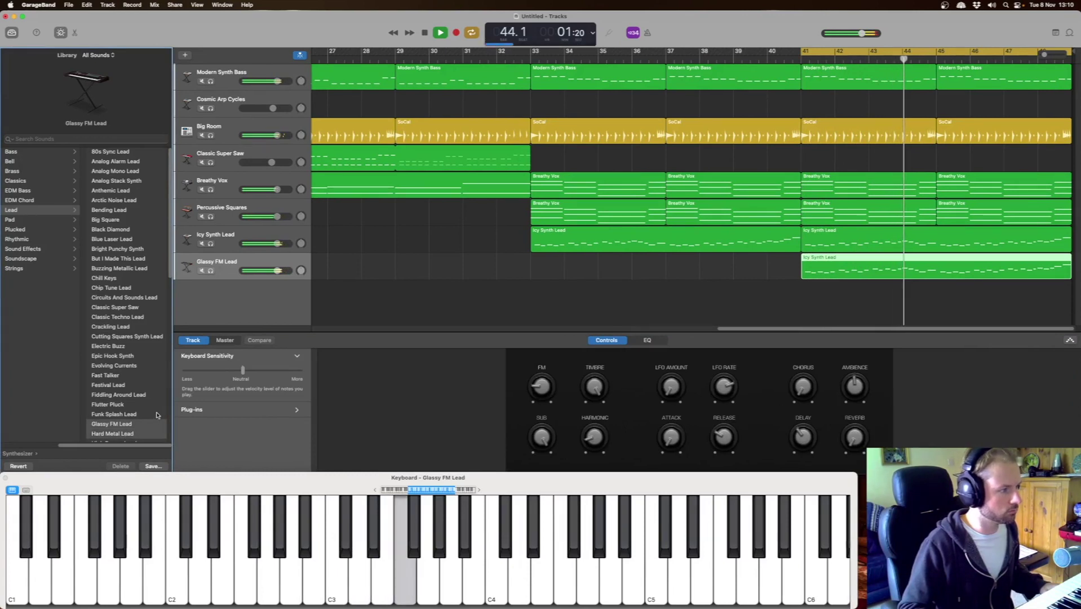
{"action": "left_click", "coordinate": [112, 433]}
{"action": "scroll", "coordinate": [130, 395], "scroll_direction": "down", "scroll_amount": 3}
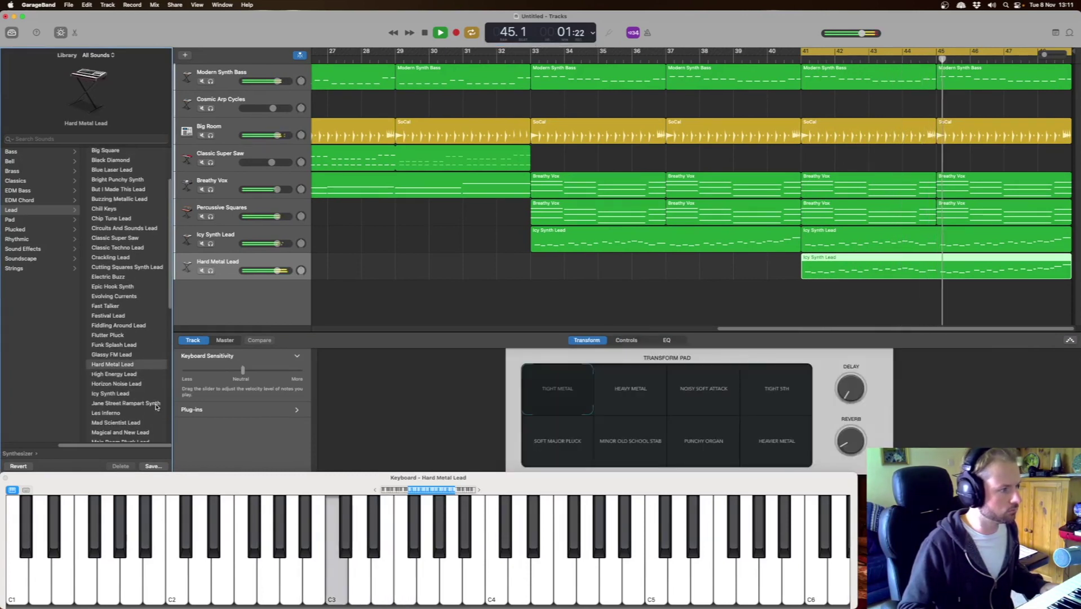
{"action": "left_click", "coordinate": [134, 374]}
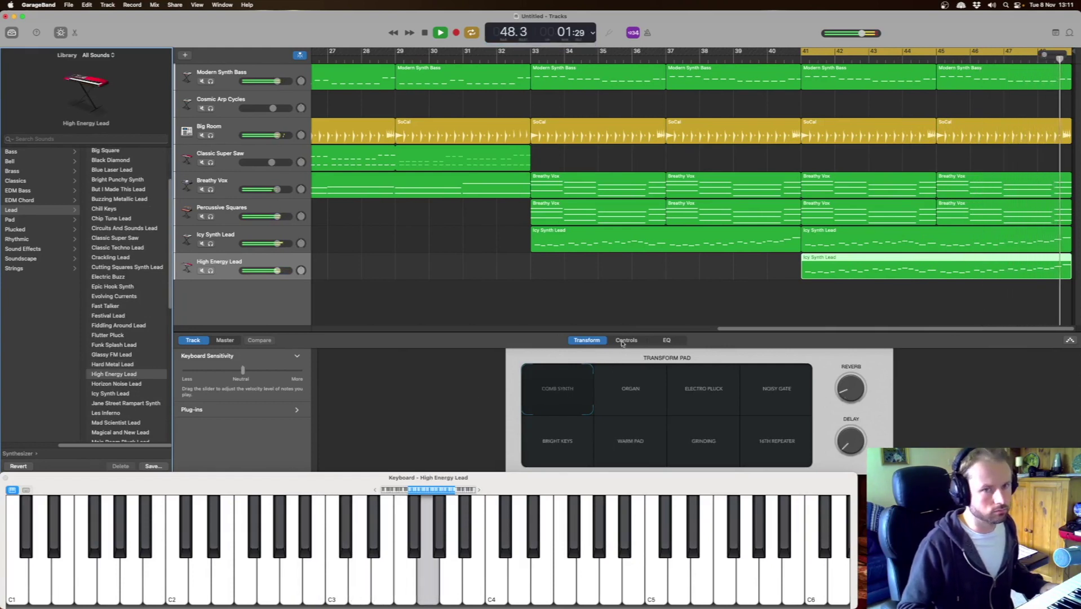
{"action": "key", "text": "space"}
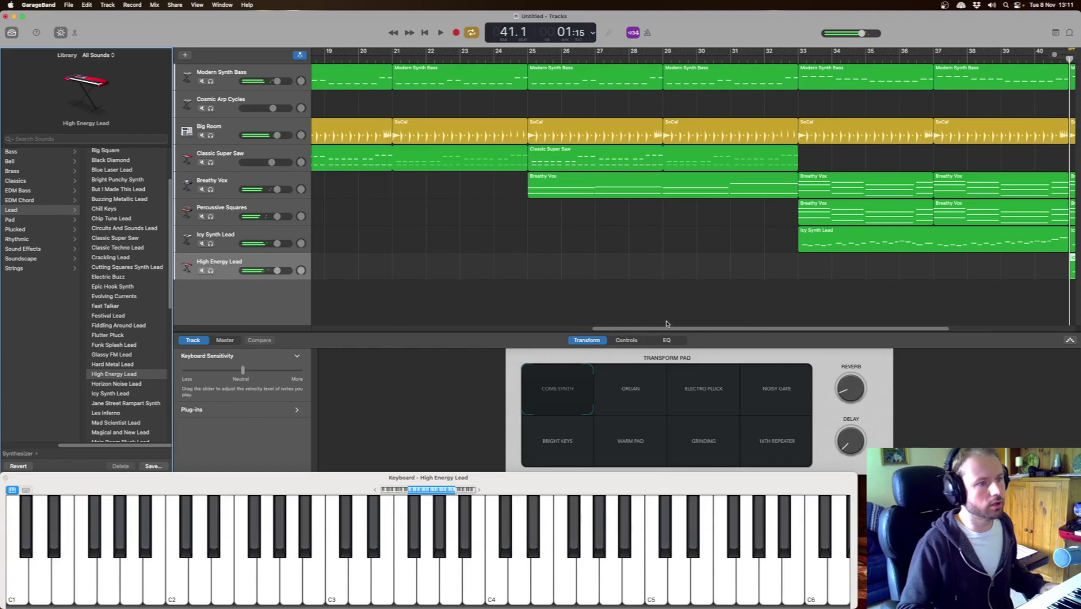
Review the arrangement around bar 41 and turn off the cycle range.
{"action": "scroll", "coordinate": [668, 330], "scroll_direction": "left", "scroll_amount": 5}
{"action": "scroll", "coordinate": [673, 331], "scroll_direction": "right", "scroll_amount": 5}
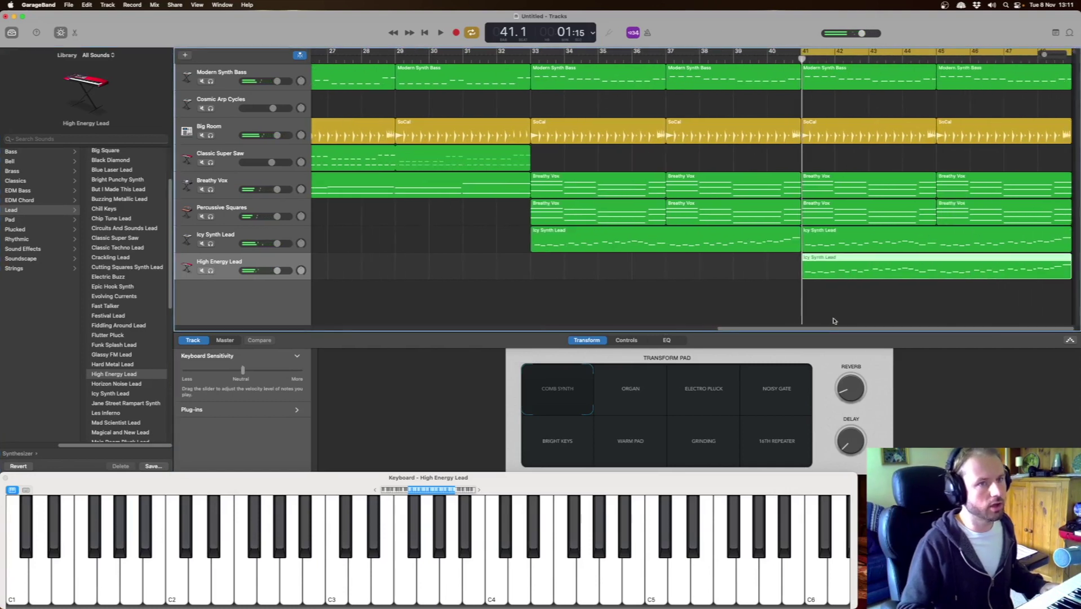
{"action": "left_click", "coordinate": [883, 51]}
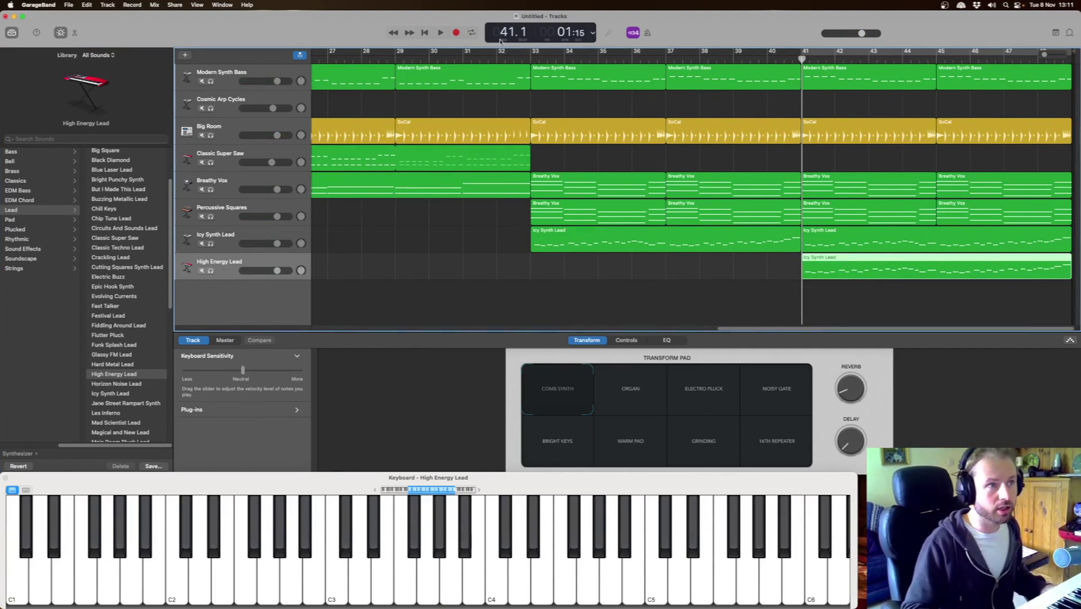
Inspect the Big Room drummer region at bar 41, and make the beat of the bar 45 region more complex while keeping it loud.
{"action": "left_click", "coordinate": [867, 145]}
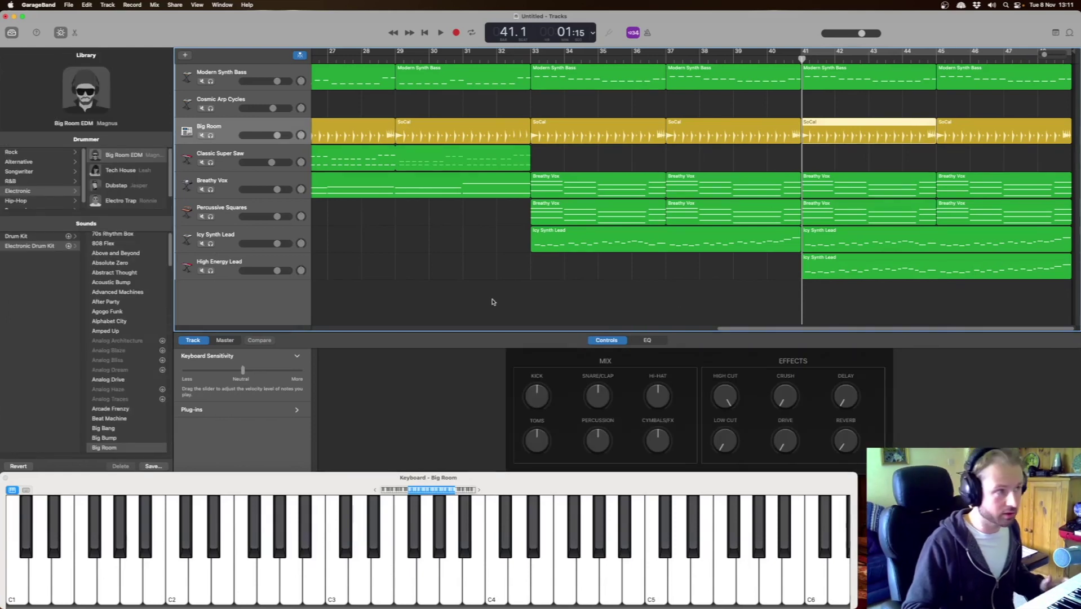
{"action": "left_click", "coordinate": [844, 145]}
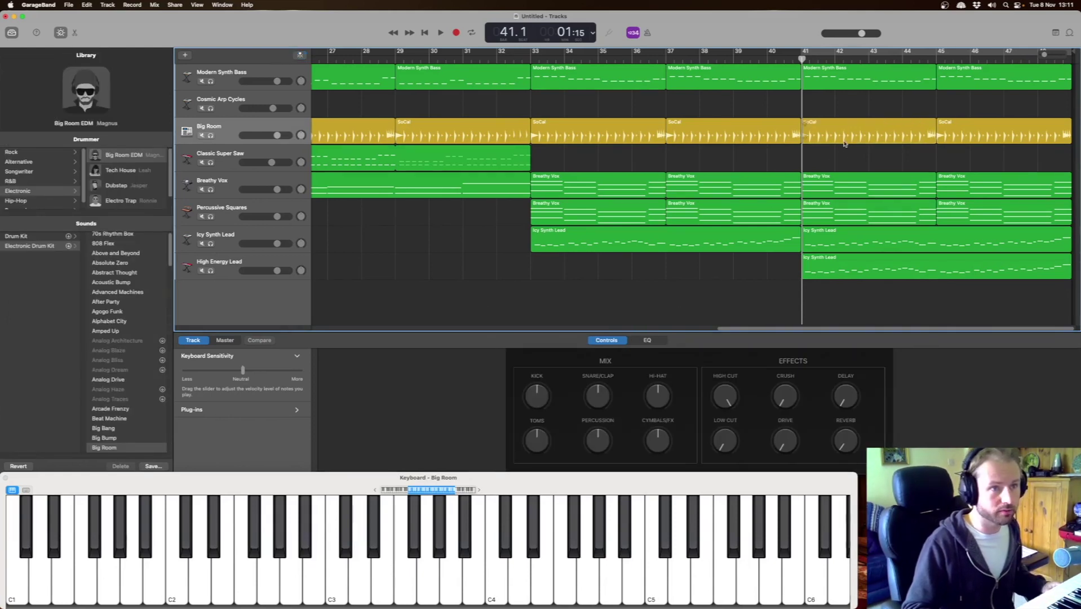
{"action": "double_click", "coordinate": [843, 134]}
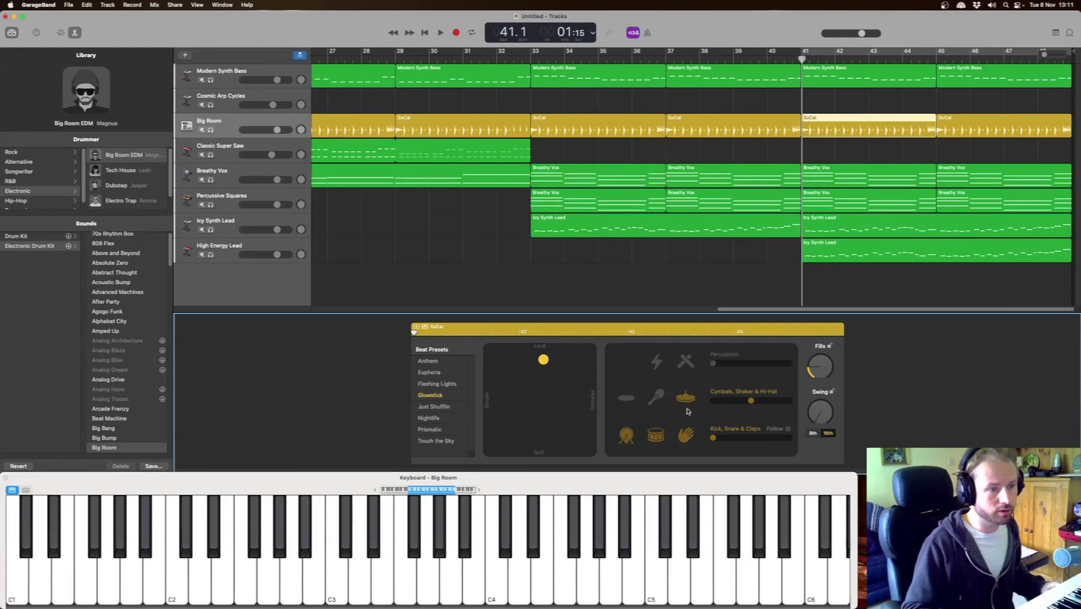
{"action": "left_click", "coordinate": [1003, 140]}
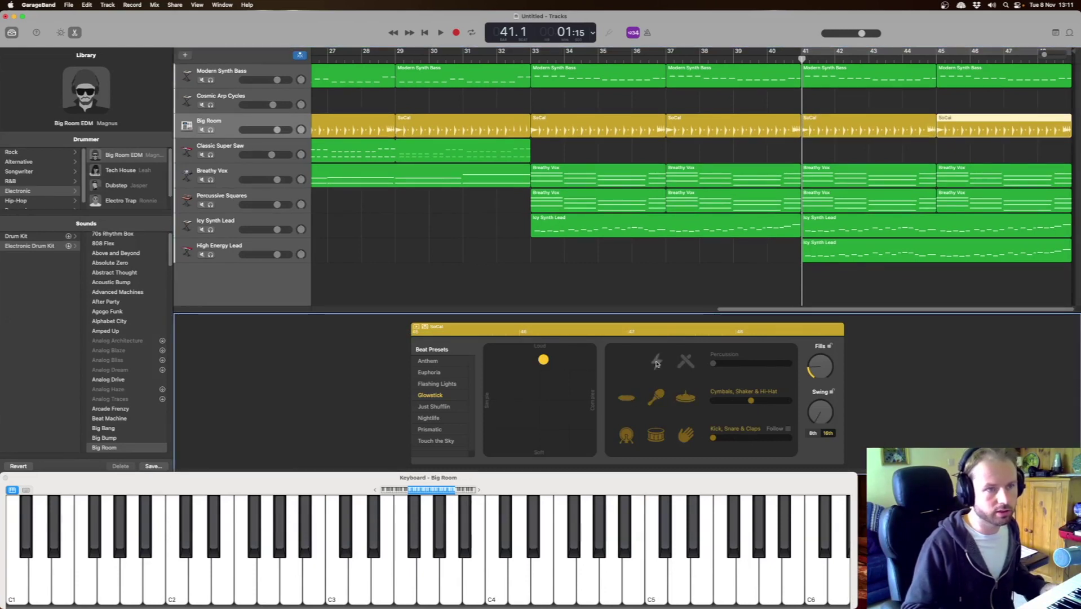
{"action": "left_click_drag", "start_coordinate": [543, 361], "coordinate": [571, 359]}
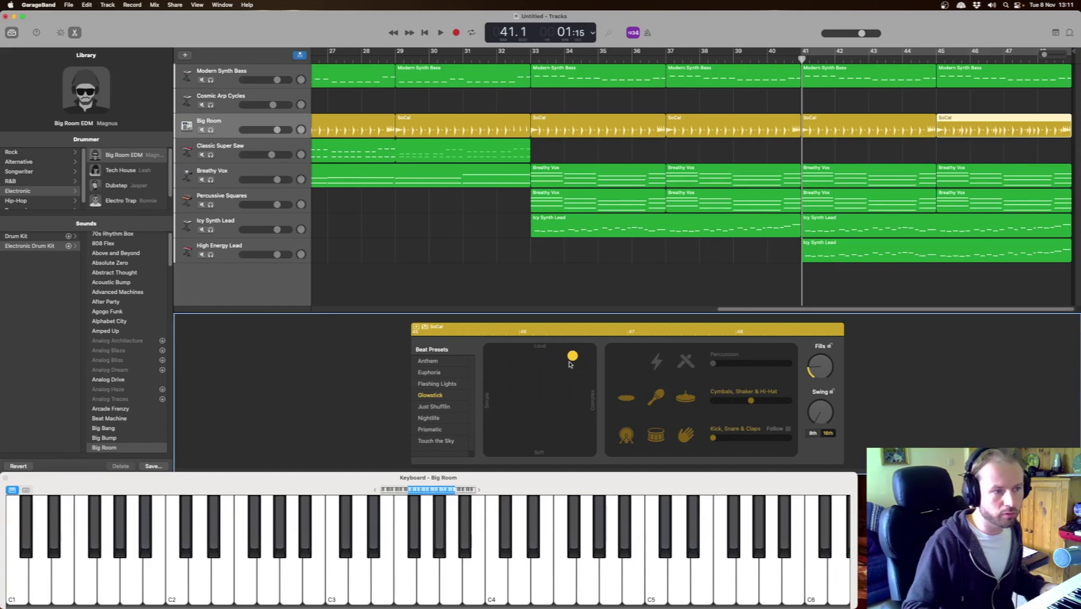